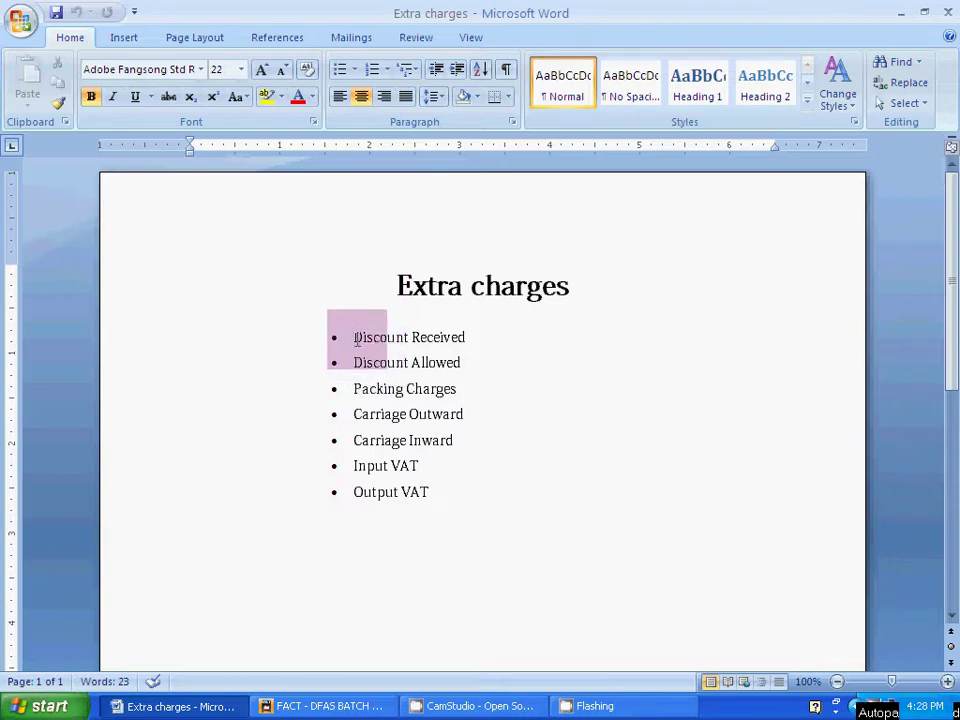
- Review the extra charges listed in the document, from Discount Received through Input VAT and Output VAT
{"action": "left_click", "coordinate": [386, 362]}
{"action": "left_click_drag", "start_coordinate": [349, 336], "coordinate": [428, 364]}
{"action": "left_click", "coordinate": [420, 362]}
{"action": "left_click_drag", "start_coordinate": [367, 363], "coordinate": [456, 362]}
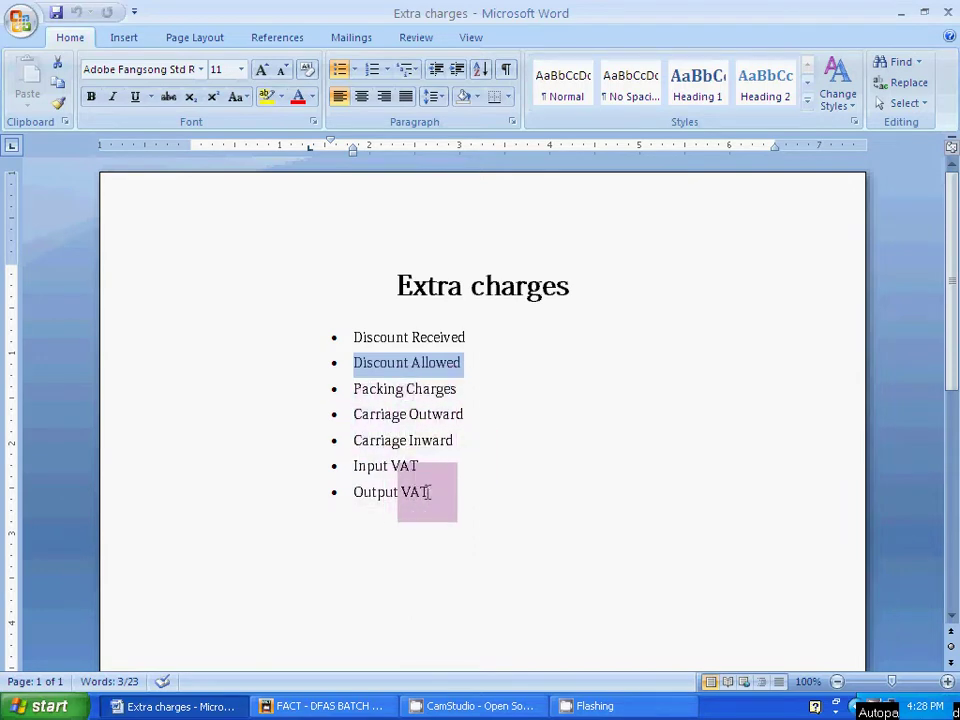
{"action": "left_click", "coordinate": [356, 335], "text": "shift"}
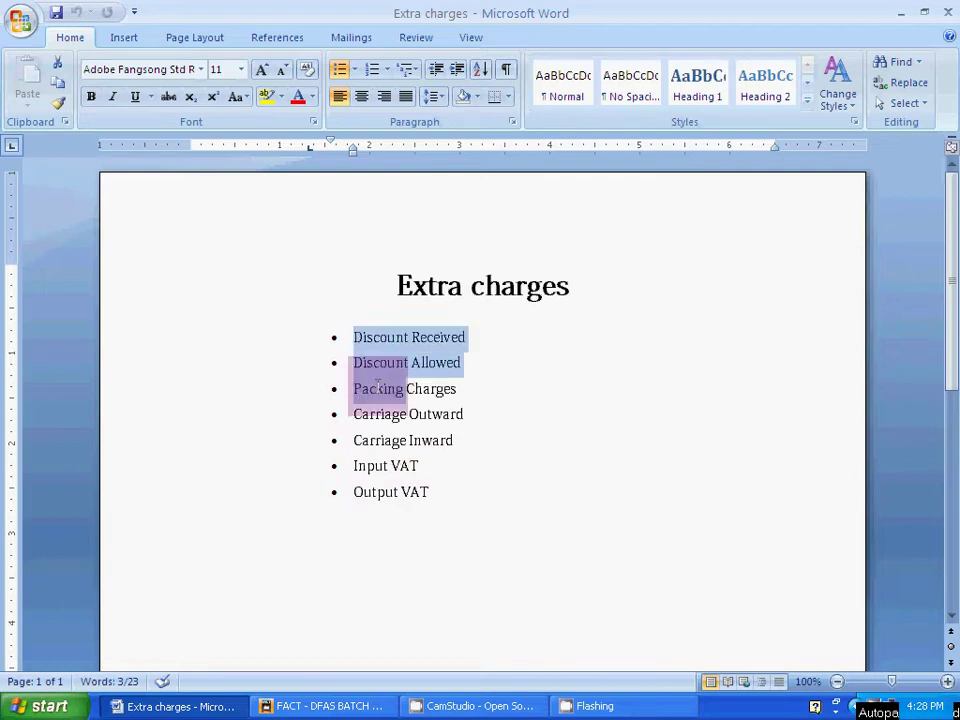
{"action": "left_click", "coordinate": [418, 506], "text": "shift"}
{"action": "left_click", "coordinate": [454, 525]}
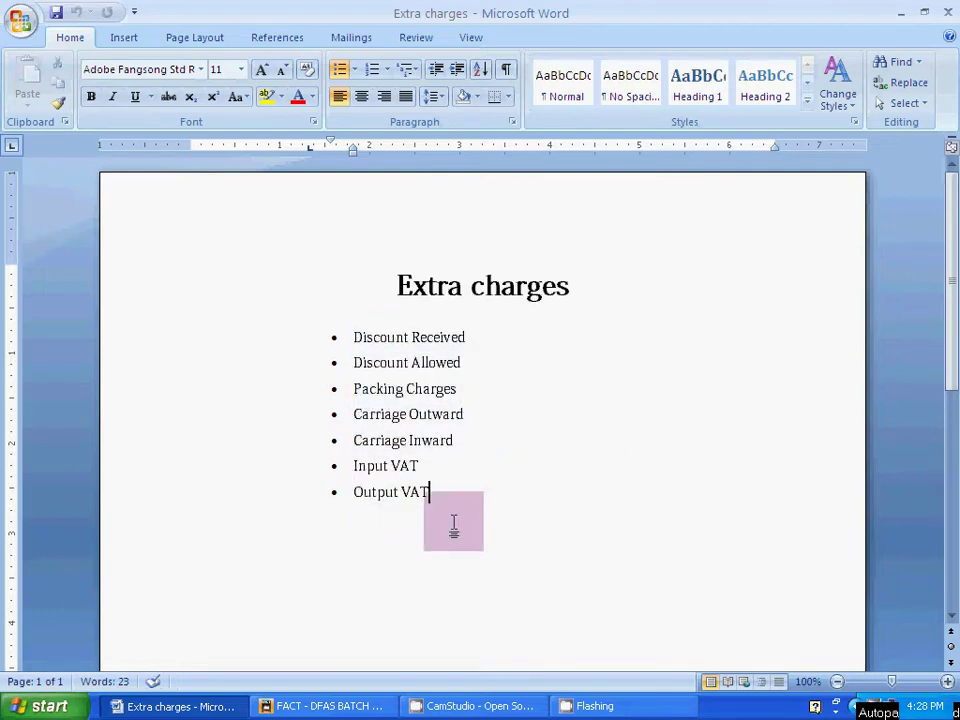
{"action": "left_click_drag", "start_coordinate": [338, 464], "coordinate": [432, 484]}
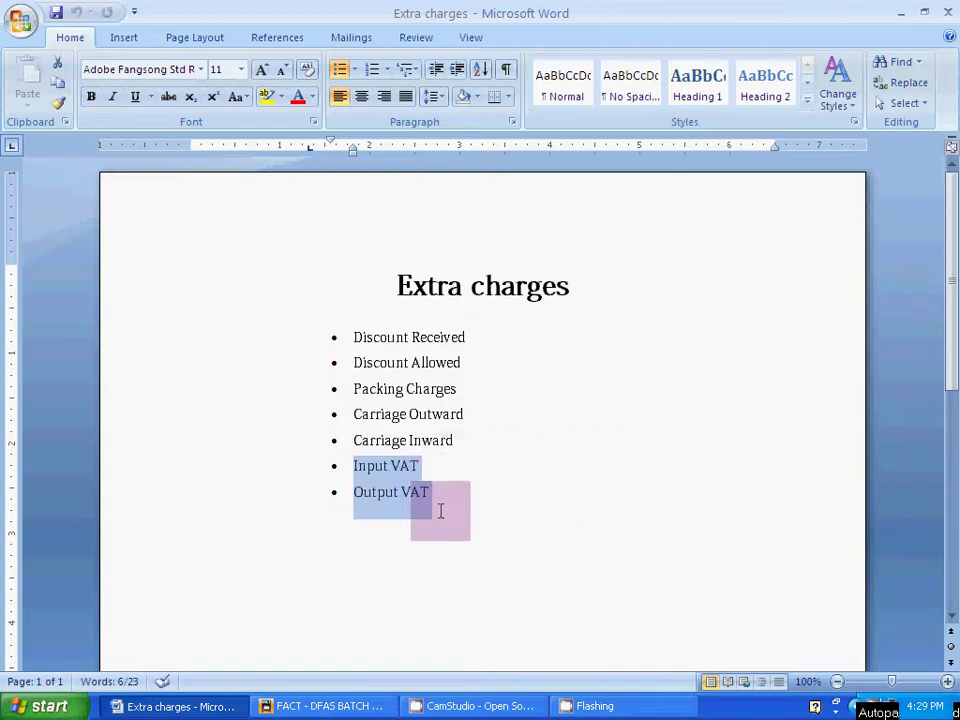
{"action": "left_click", "coordinate": [434, 494]}
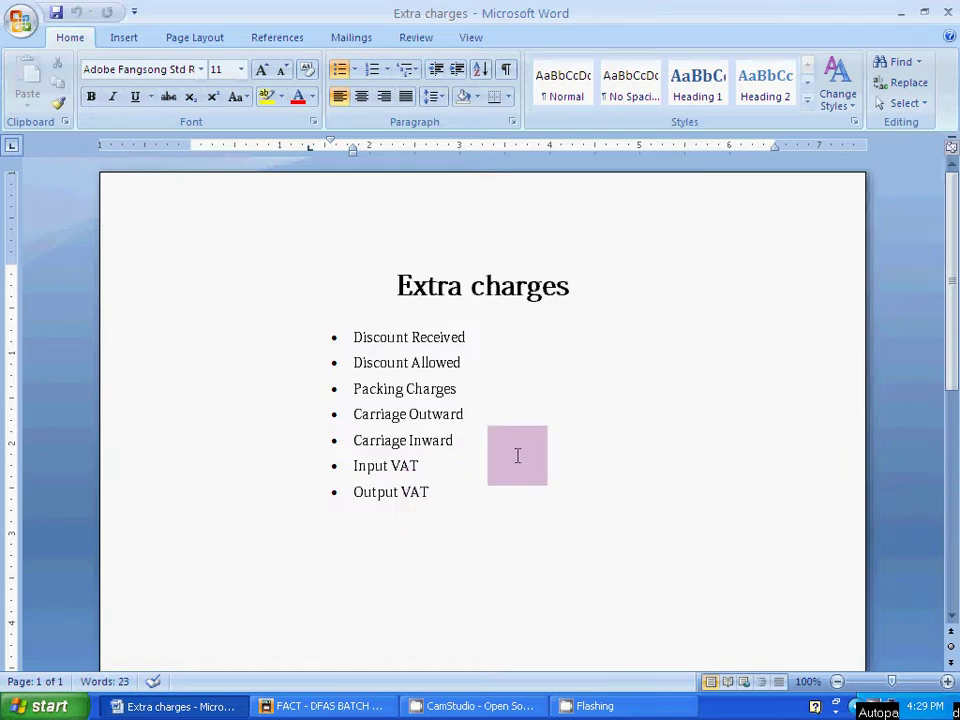
{"action": "left_click_drag", "start_coordinate": [352, 466], "coordinate": [435, 493]}
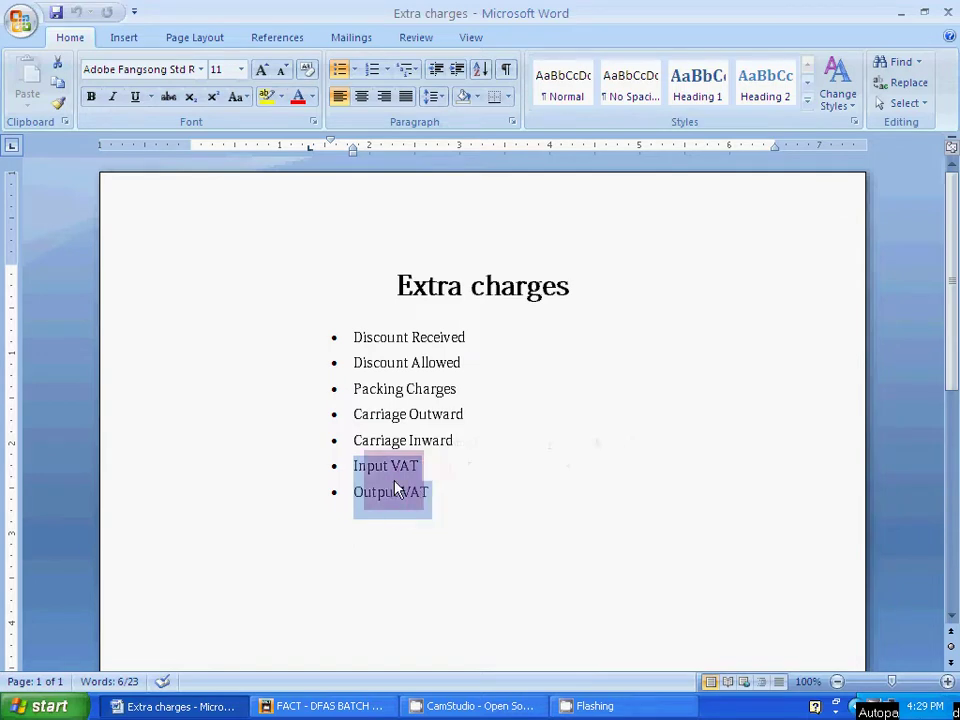
{"action": "left_click", "coordinate": [350, 466]}
{"action": "left_click_drag", "start_coordinate": [340, 466], "coordinate": [428, 500]}
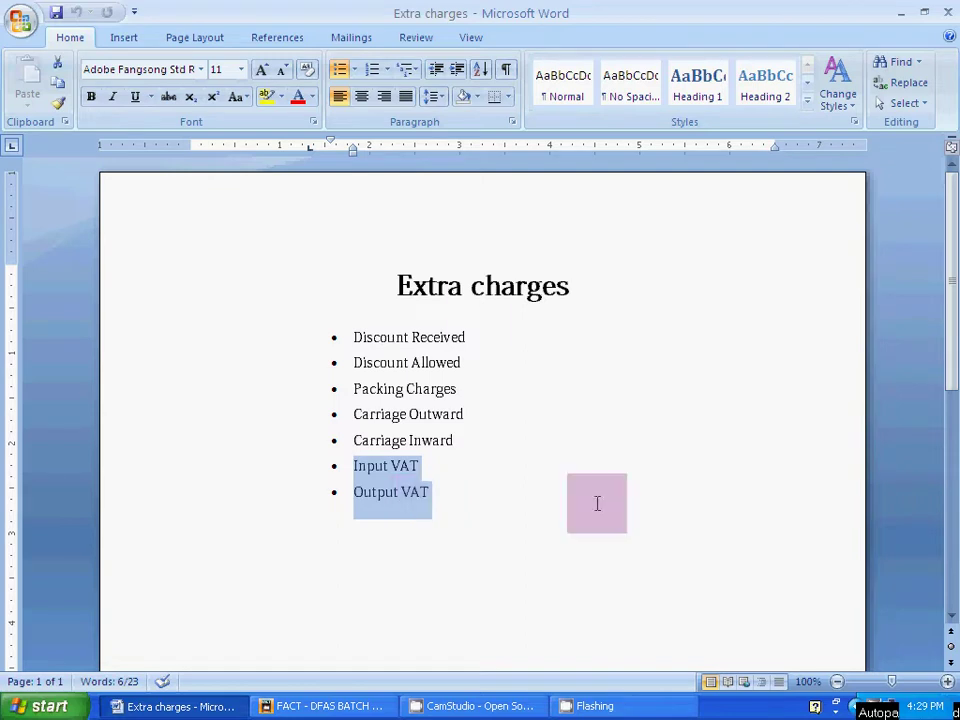
{"action": "left_click", "coordinate": [380, 336]}
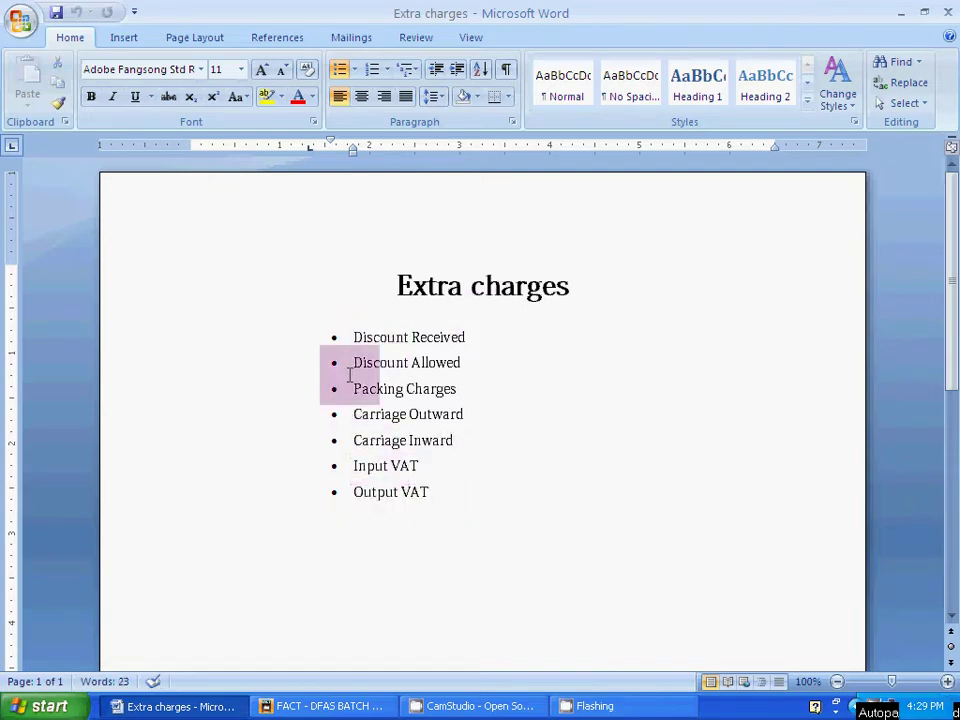
{"action": "left_click_drag", "start_coordinate": [350, 326], "coordinate": [428, 488]}
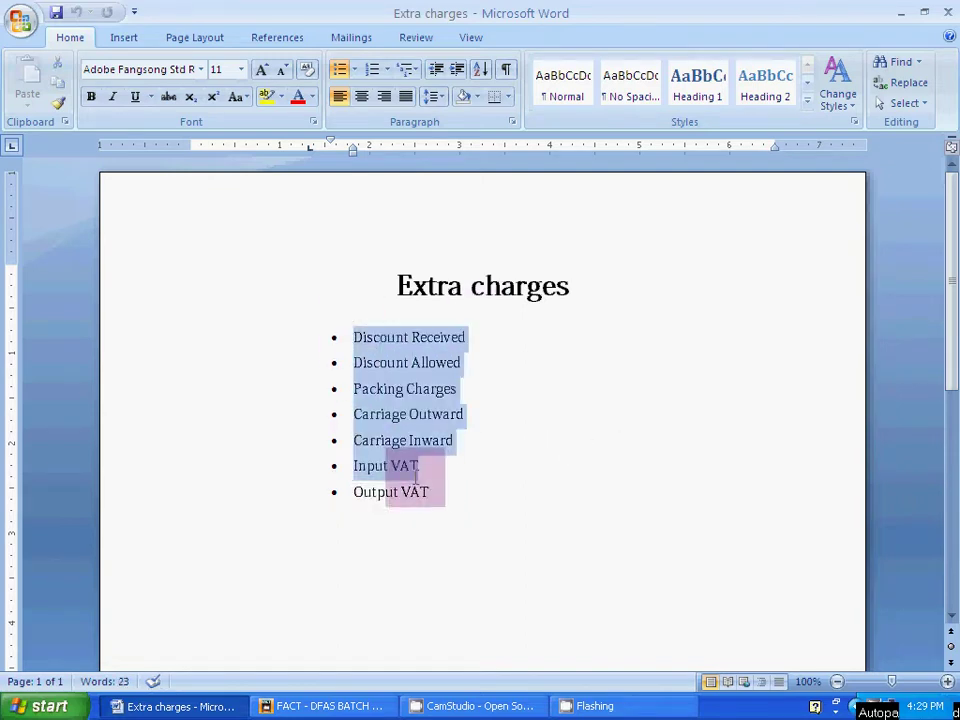
{"action": "left_click", "coordinate": [464, 545]}
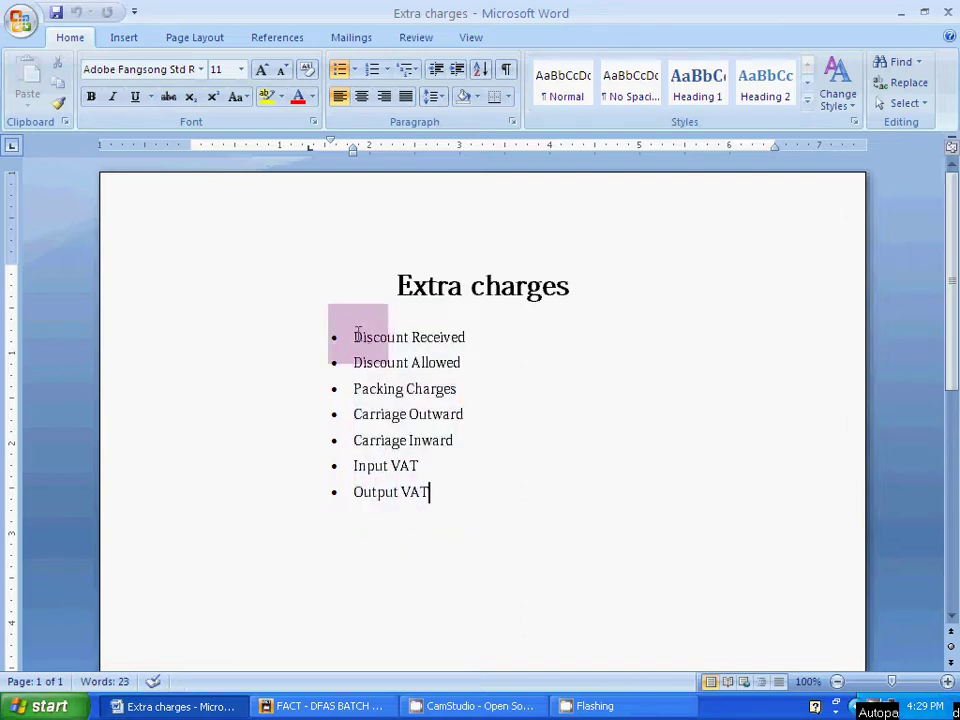
- Copy the Discount Received entry, then switch to FACT and open the General Ledger chart of accounts
{"action": "left_click_drag", "start_coordinate": [356, 335], "coordinate": [479, 344]}
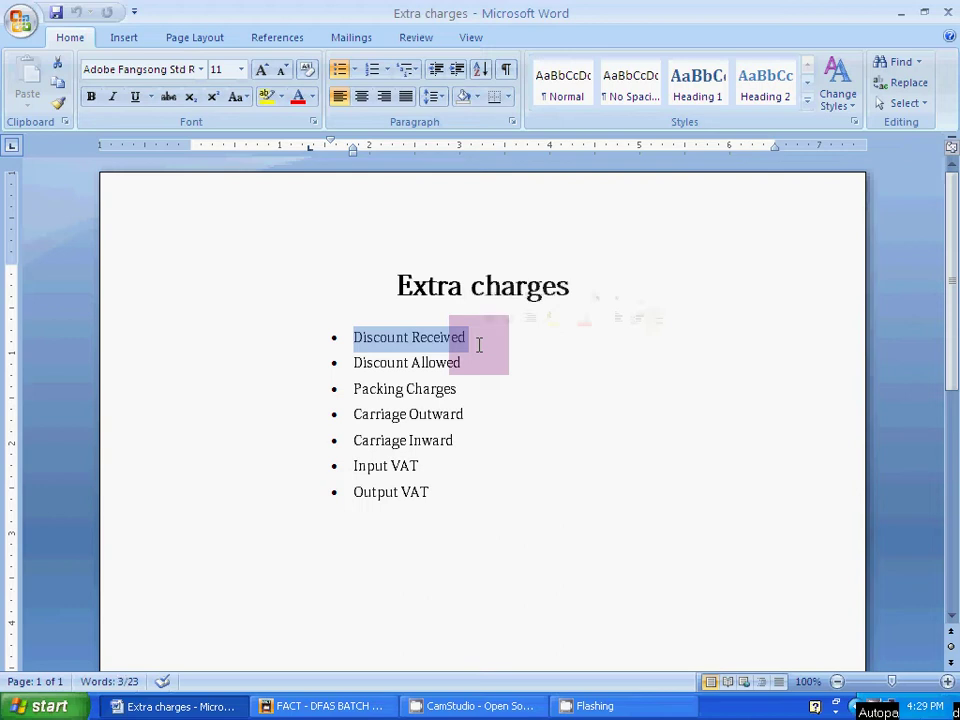
{"action": "key", "text": "ctrl+c"}
{"action": "key", "text": "alt+Tab"}
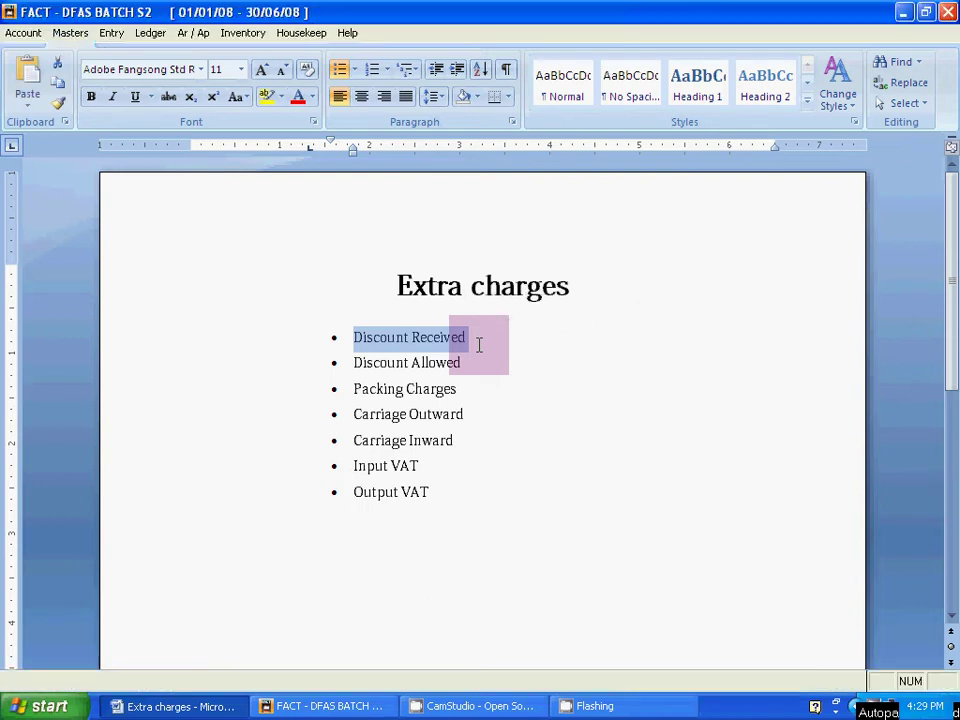
{"action": "left_click", "coordinate": [76, 34]}
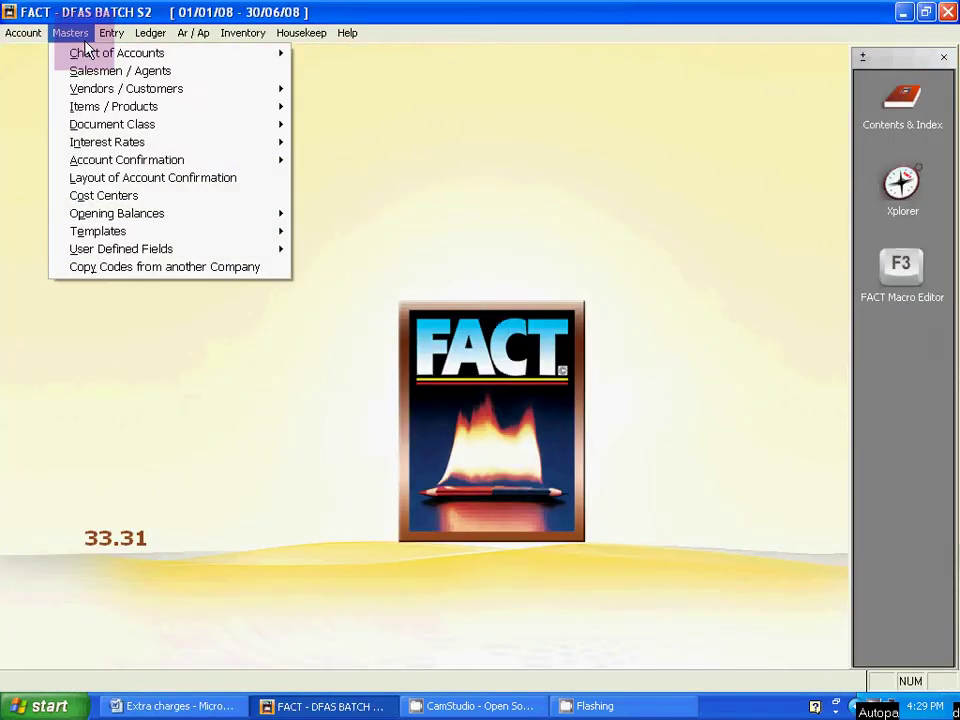
{"action": "mouse_move", "coordinate": [113, 52]}
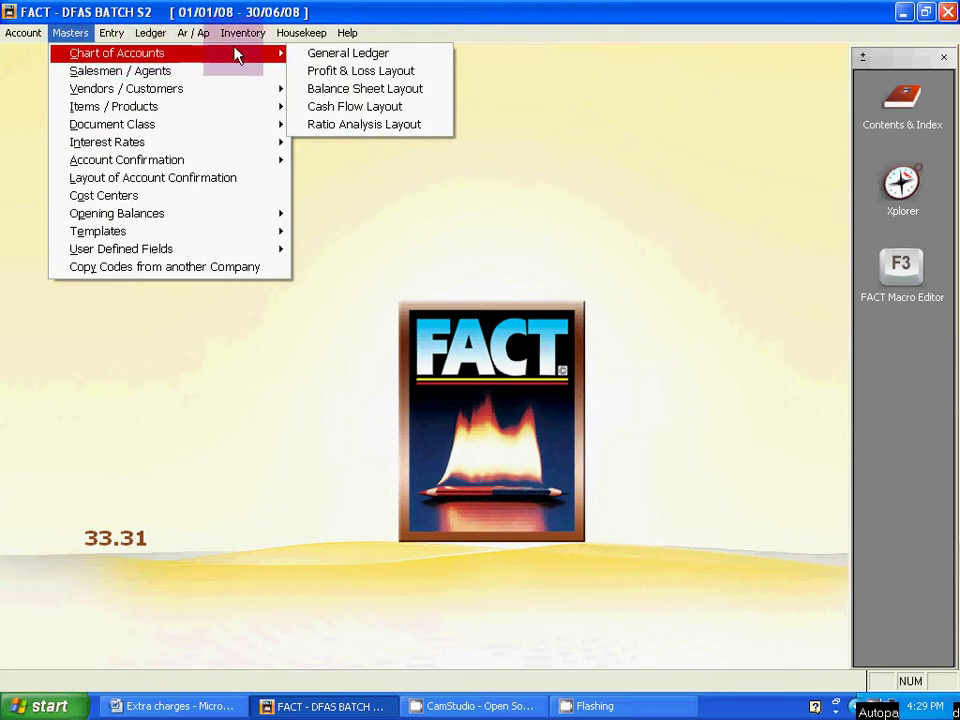
{"action": "left_click", "coordinate": [305, 57]}
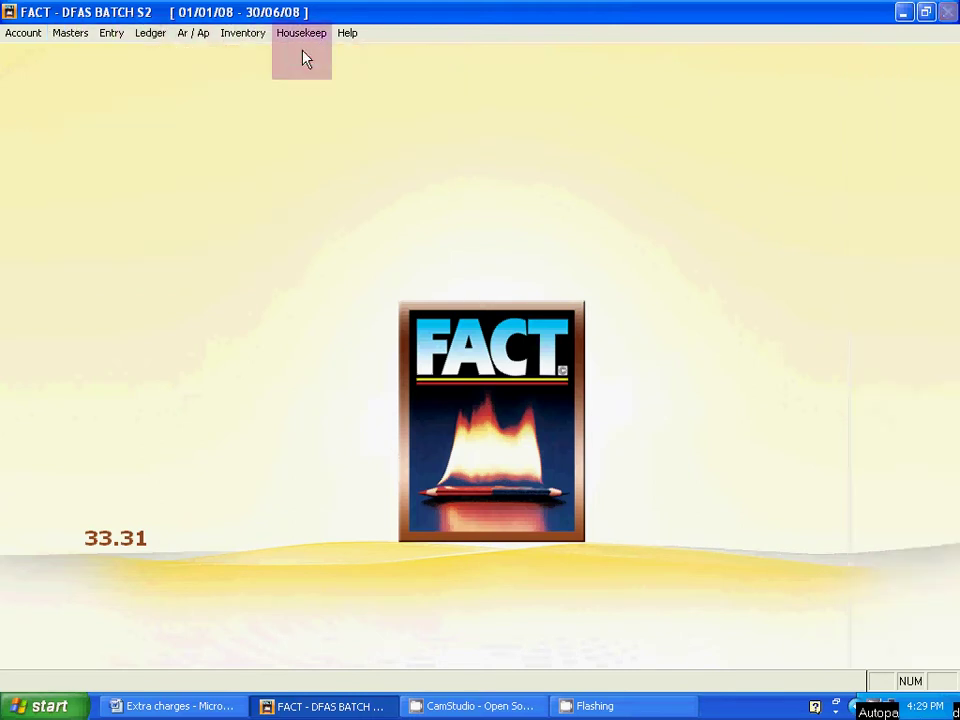
- Review the charges from Discount Received to Carriage Inward in the Word document, then return to FACT
{"action": "key", "text": "alt+Tab"}
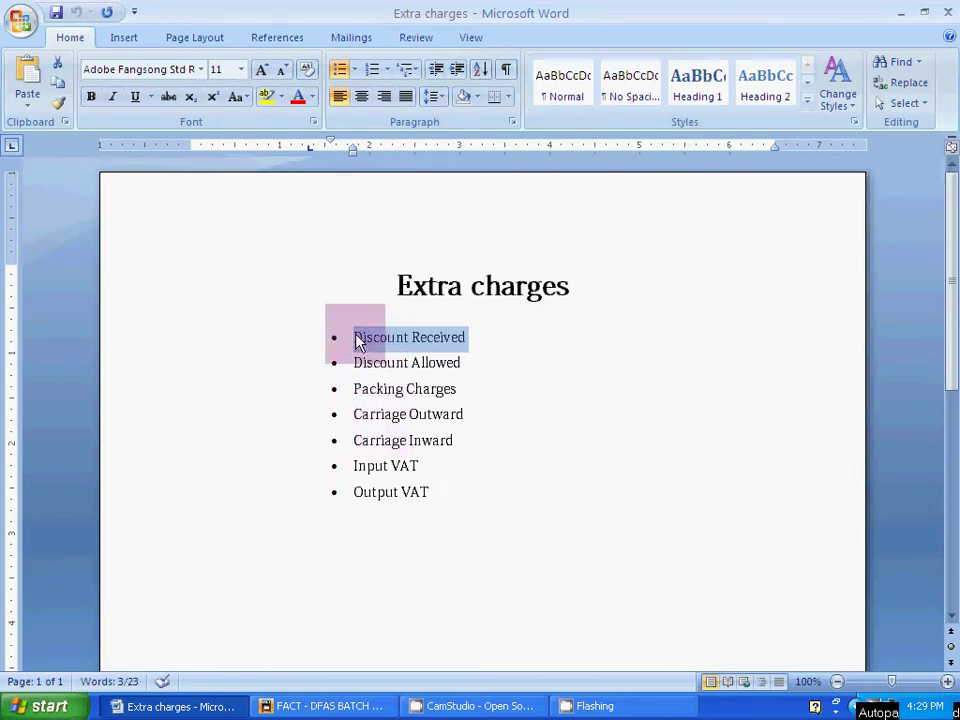
{"action": "left_click_drag", "start_coordinate": [355, 338], "coordinate": [469, 437]}
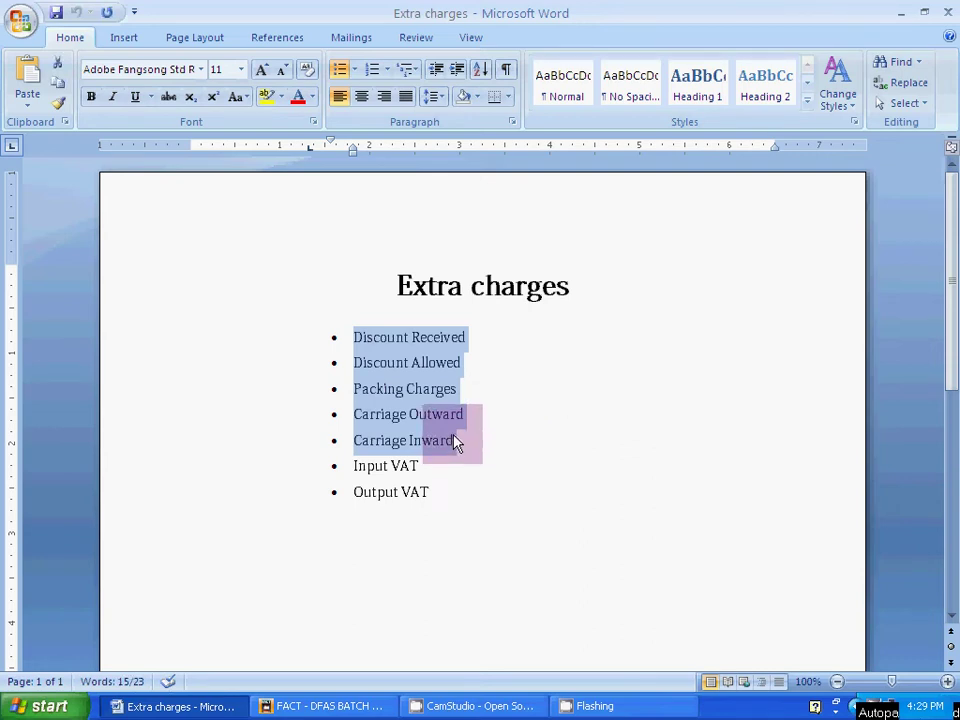
{"action": "key", "text": "alt+Tab"}
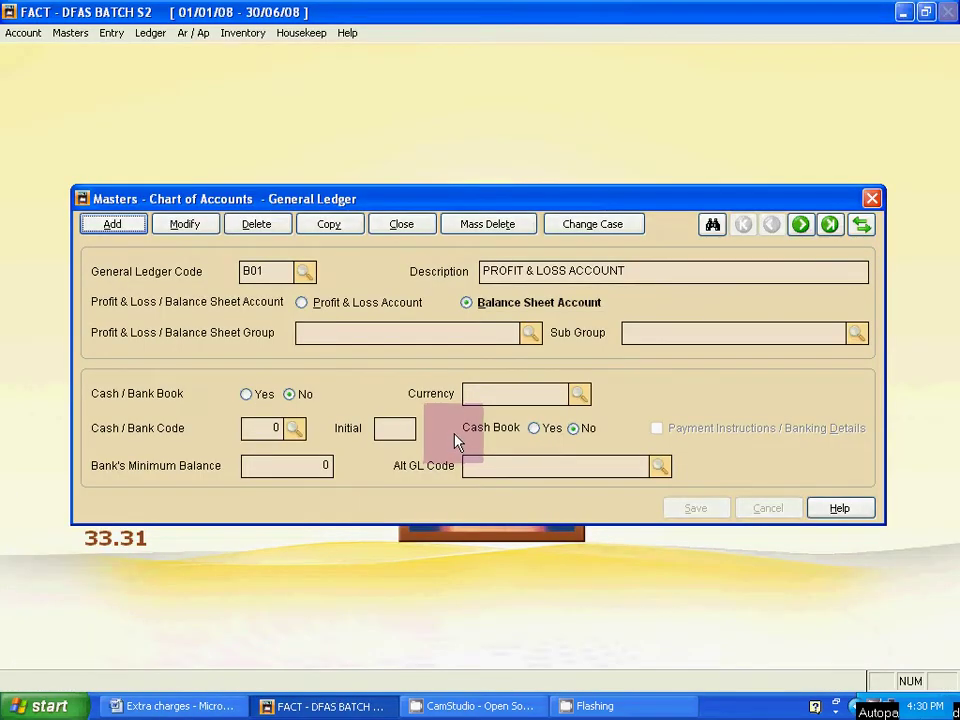
- Start adding a general ledger account, check the existing ledger codes, and assign it the code P13
{"action": "left_click", "coordinate": [112, 228]}
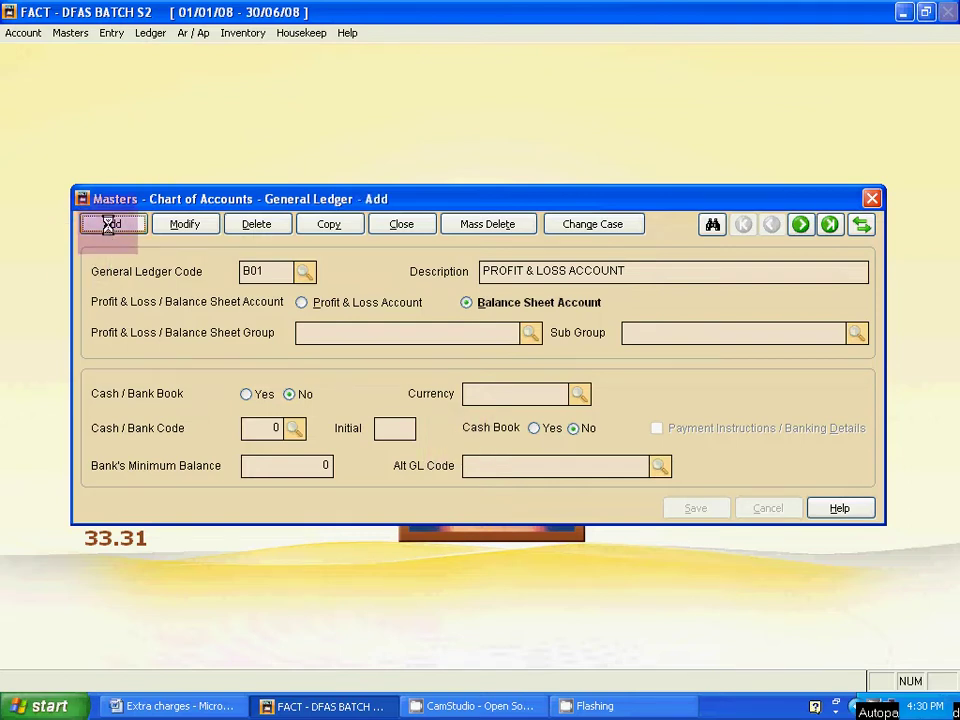
{"action": "left_click", "coordinate": [303, 273]}
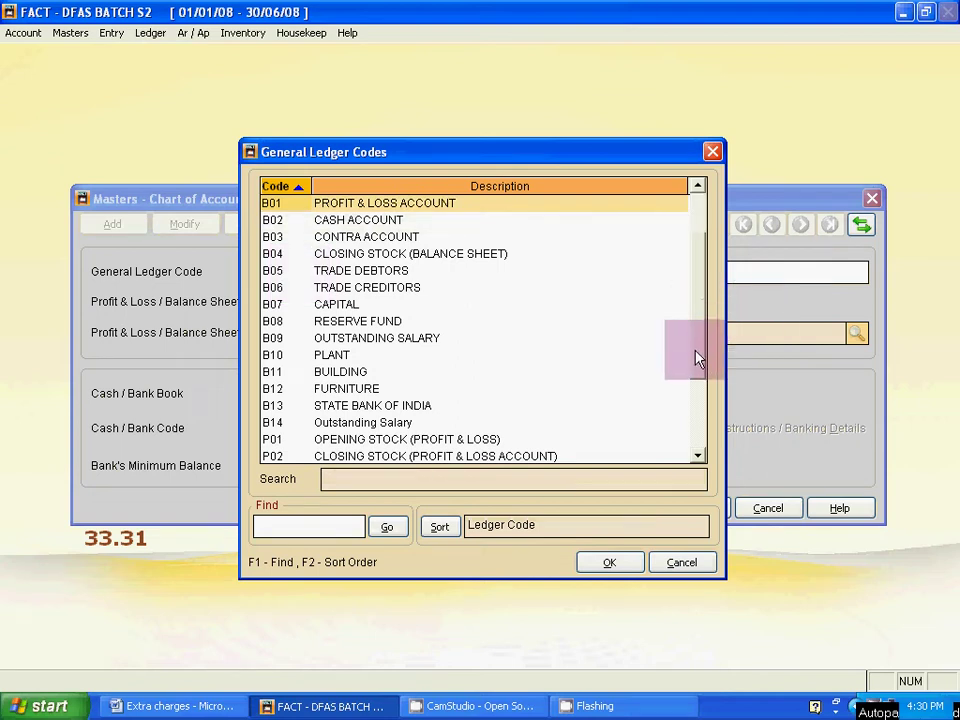
{"action": "left_click", "coordinate": [698, 446]}
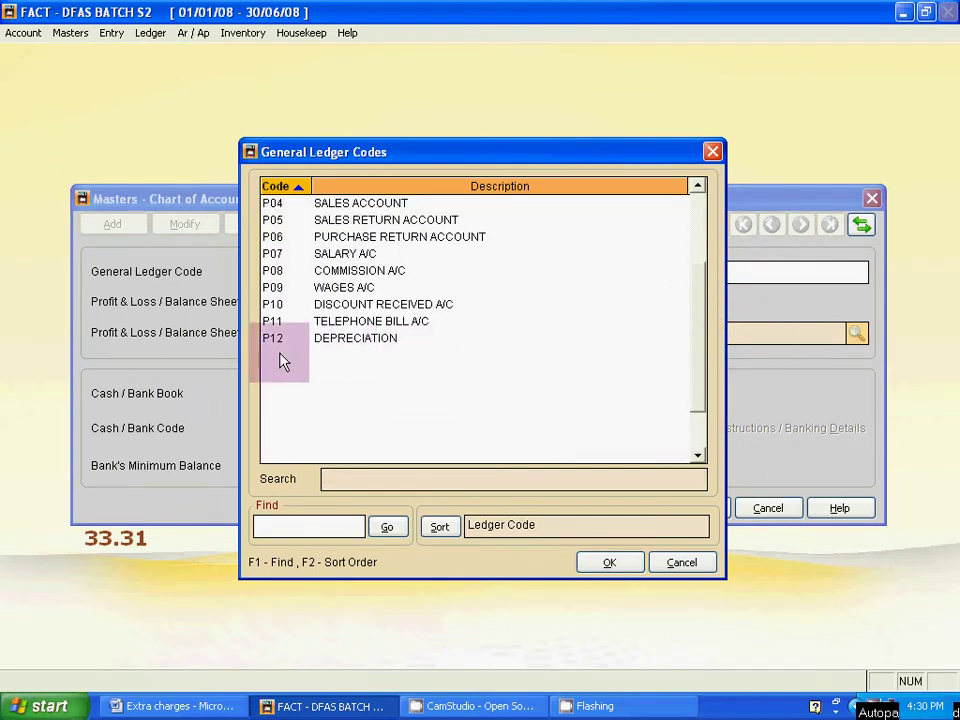
{"action": "key", "text": "Escape"}
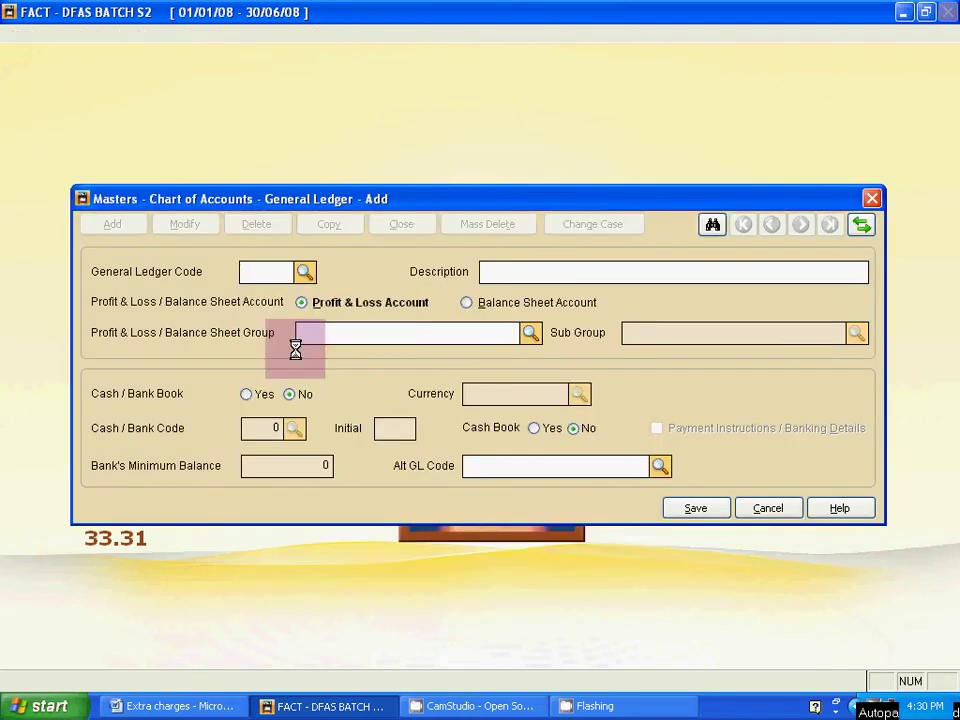
{"action": "type", "text": "P13"}
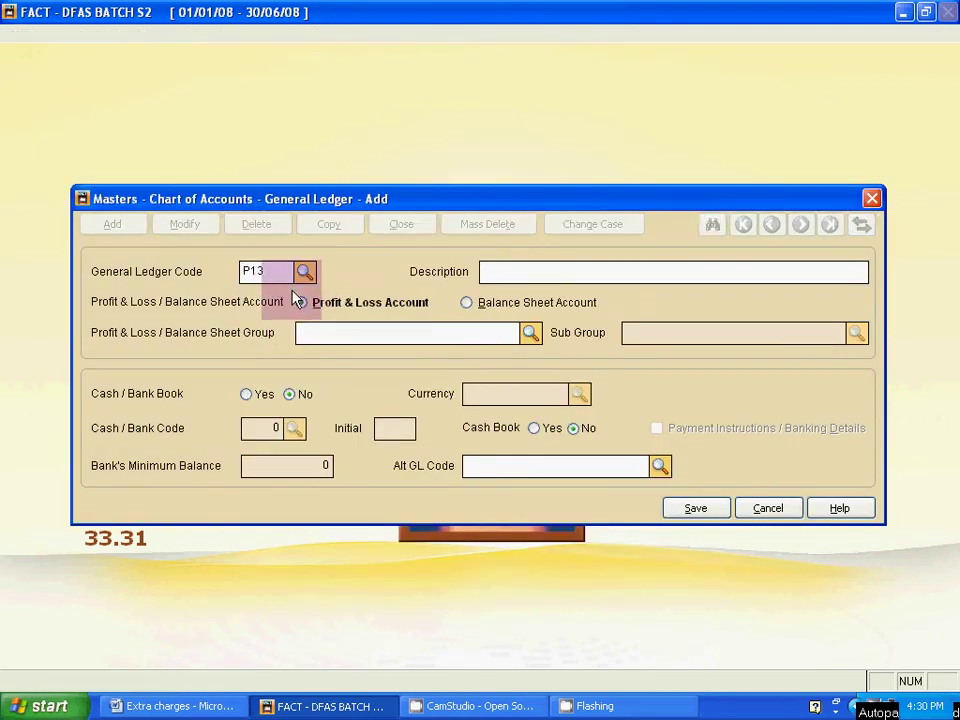
{"action": "key", "text": "Tab"}
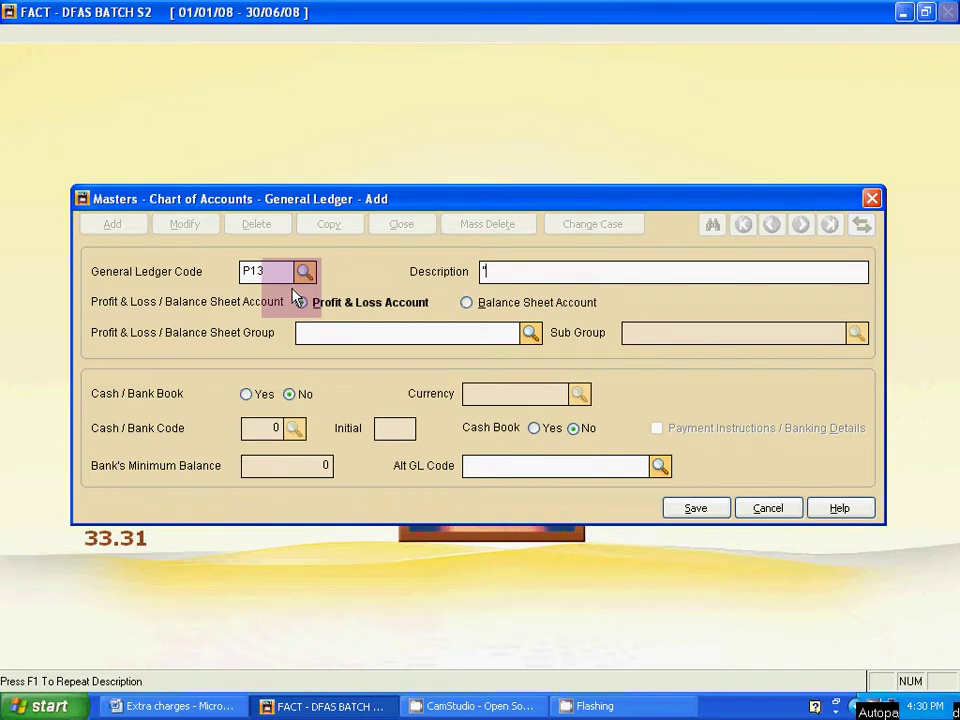
- Try to bring the Discount Received text from the Word document into the P13 account's description
{"action": "left_click", "coordinate": [254, 700]}
{"action": "left_click", "coordinate": [376, 414]}
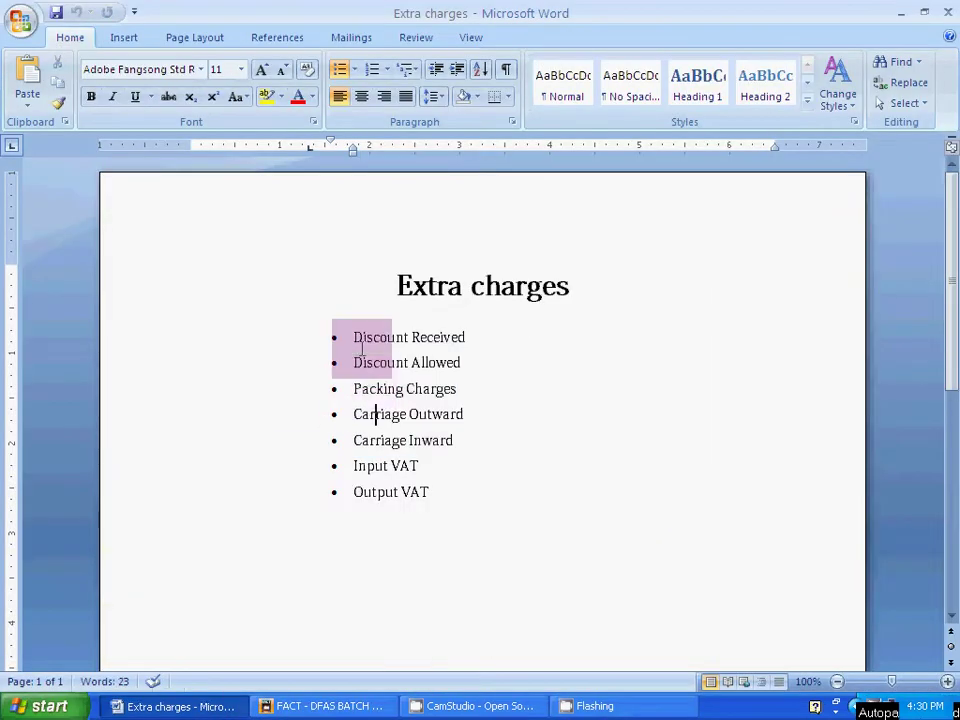
{"action": "left_click_drag", "start_coordinate": [355, 337], "coordinate": [469, 337]}
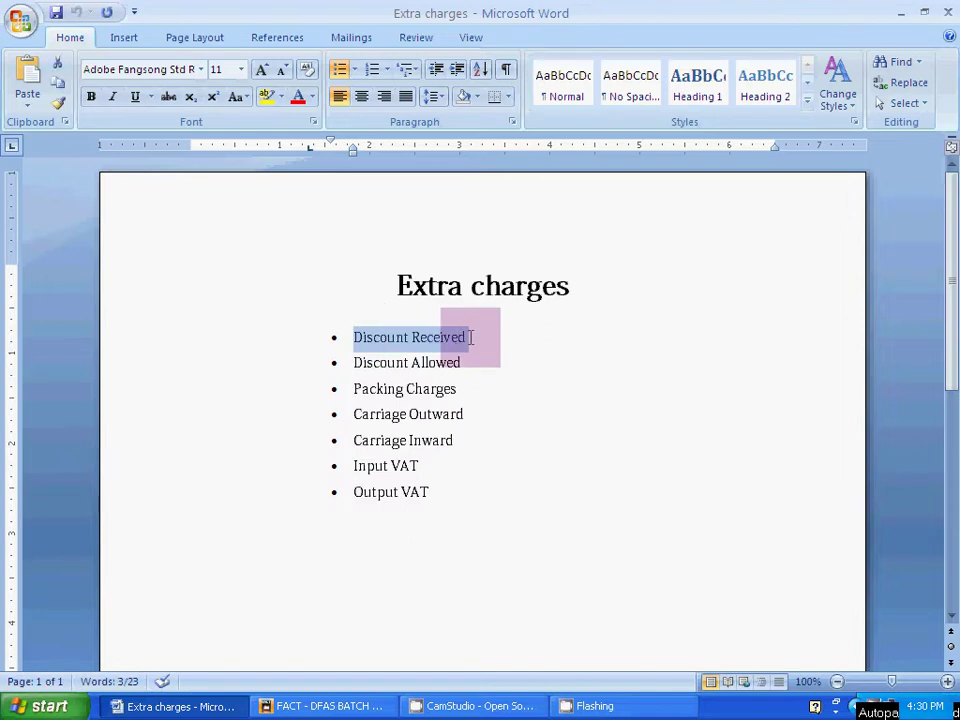
{"action": "key", "text": "alt+Tab"}
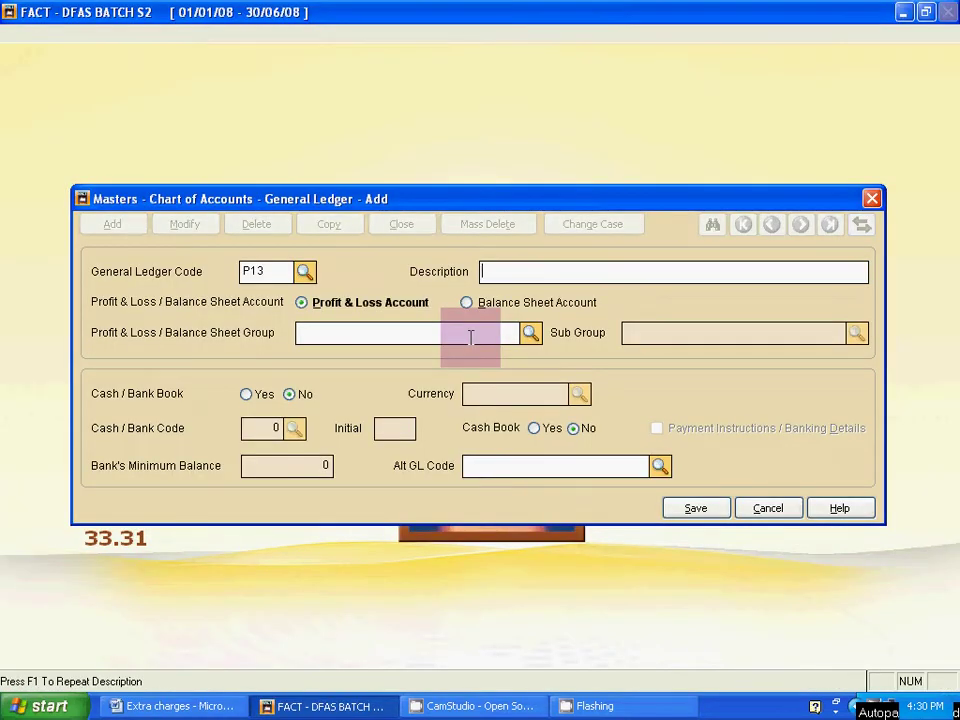
{"action": "key", "text": "Return"}
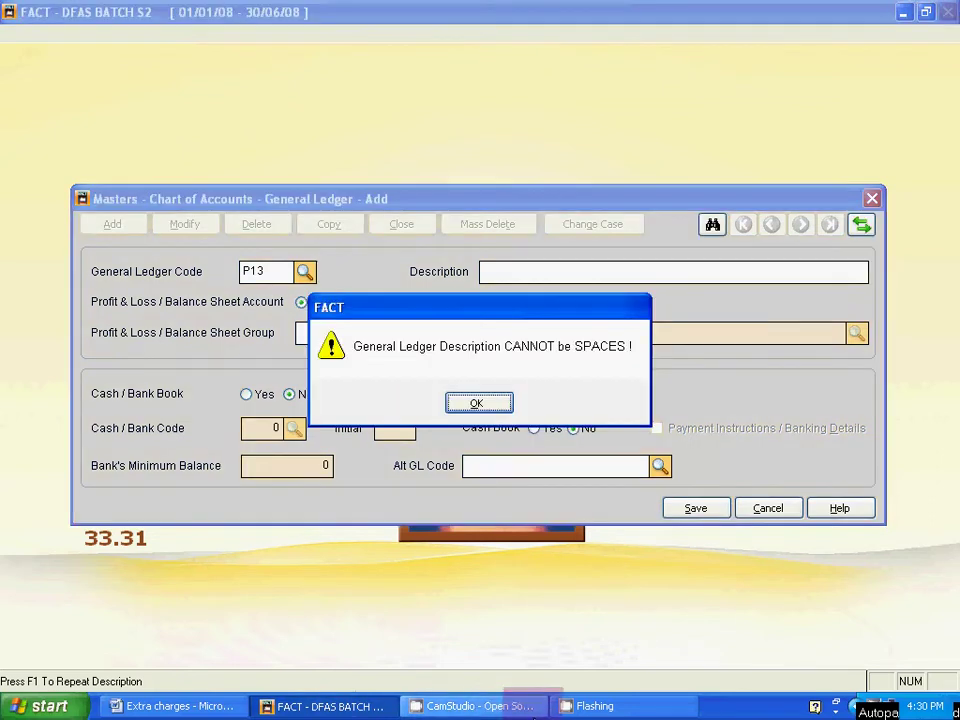
{"action": "left_click", "coordinate": [477, 403]}
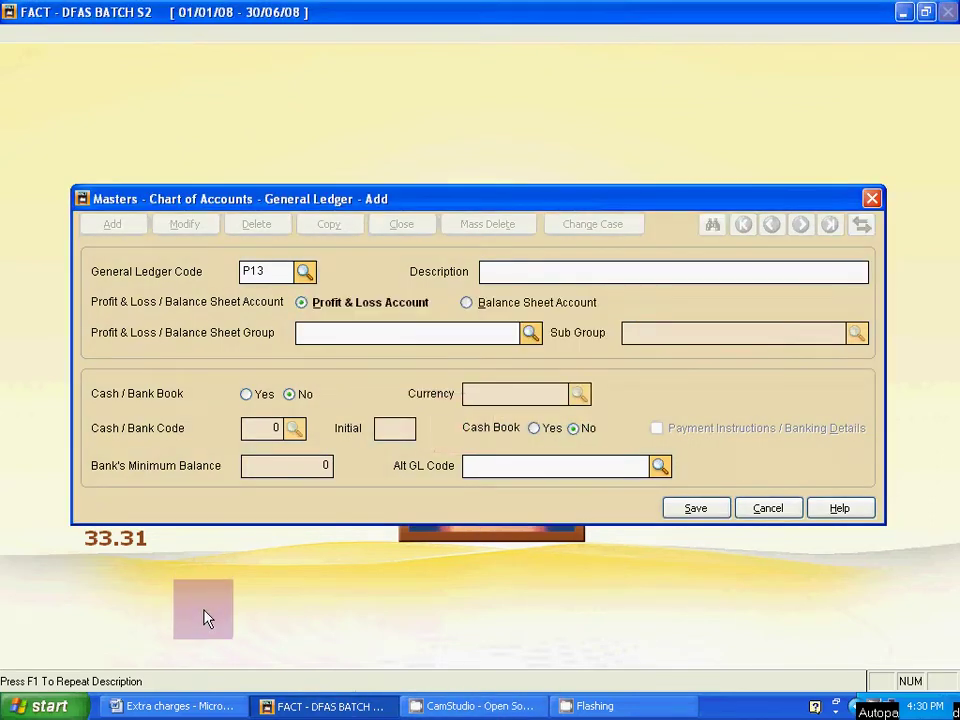
- Copy Discount Received from the Word list again and try to paste it as the ledger description in FACT
{"action": "key", "text": "alt+Tab"}
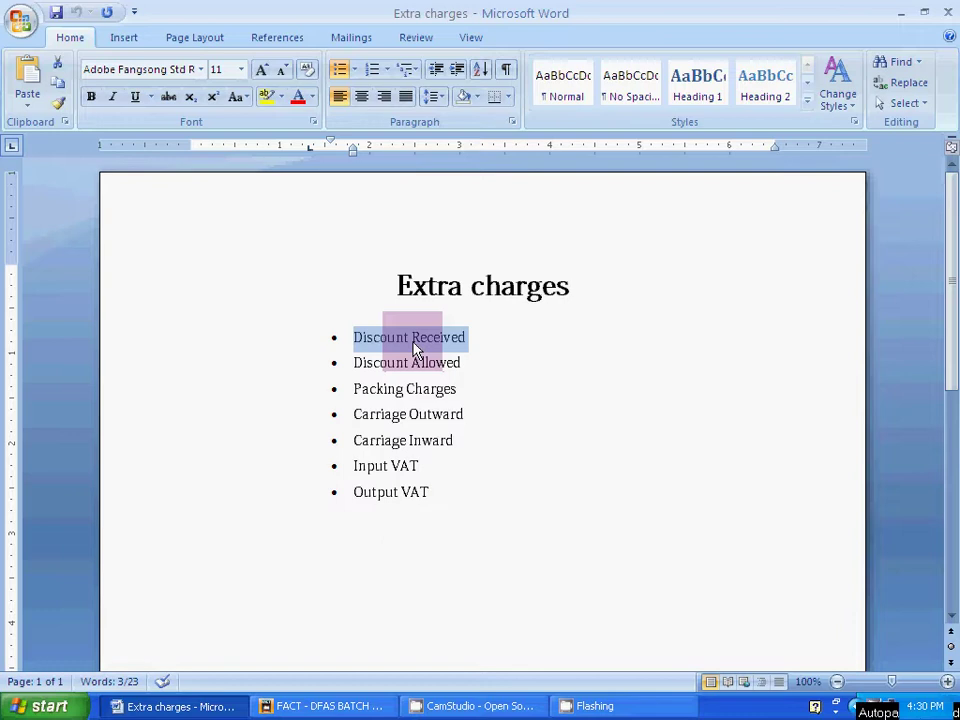
{"action": "right_click", "coordinate": [416, 338]}
{"action": "left_click", "coordinate": [429, 362]}
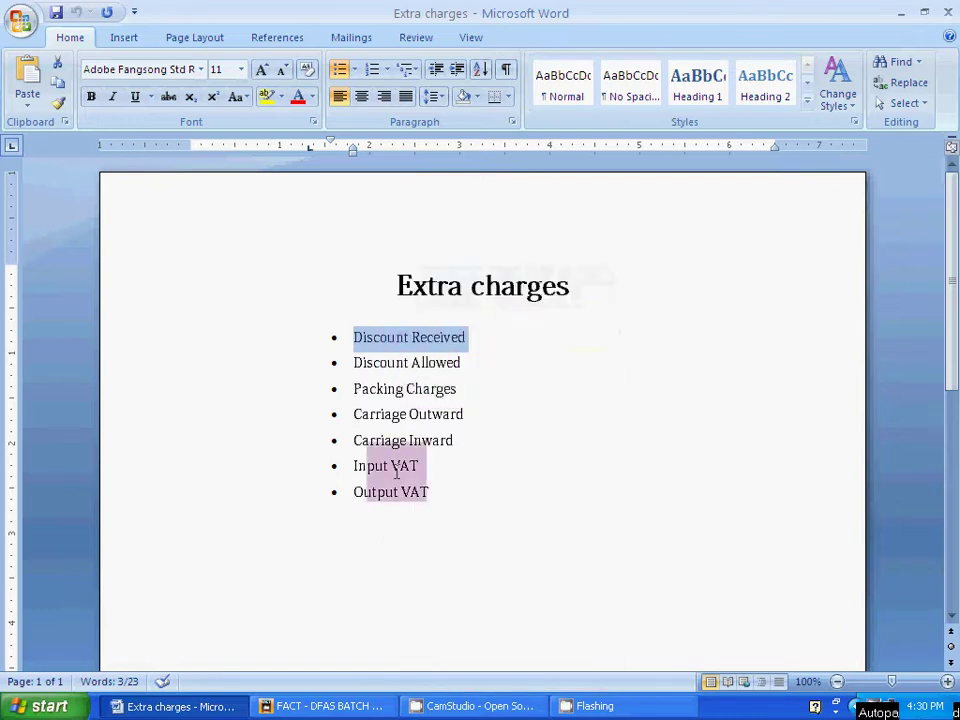
{"action": "left_click", "coordinate": [368, 706]}
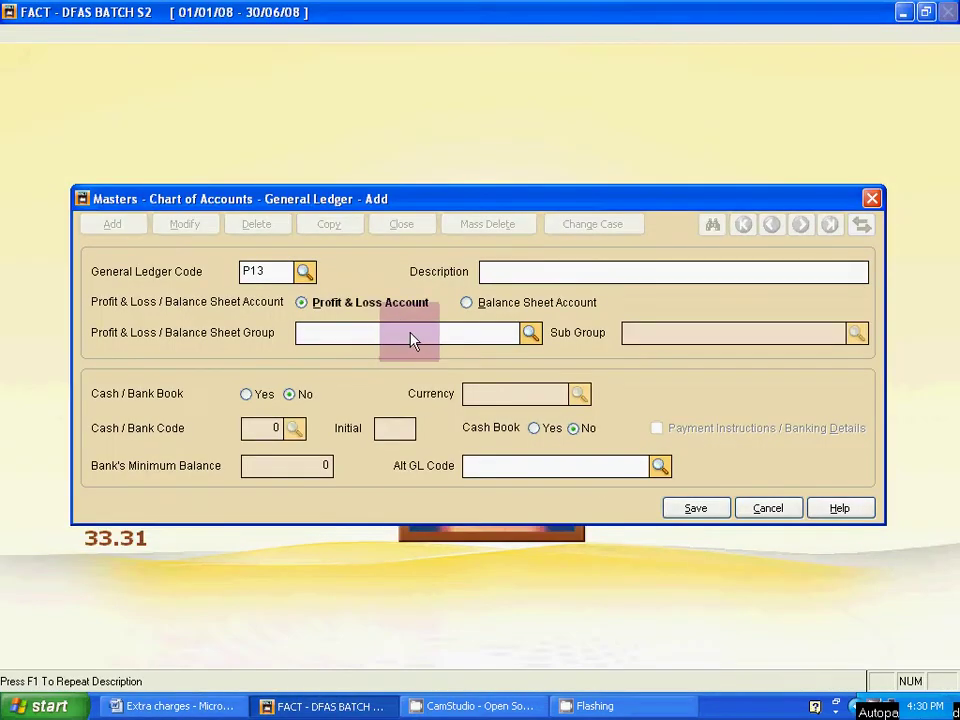
{"action": "key", "text": "ctrl+v"}
{"action": "key", "text": "Return"}
{"action": "key", "text": "Return"}
{"action": "type", "text": "n"}
{"action": "key", "text": "Return"}
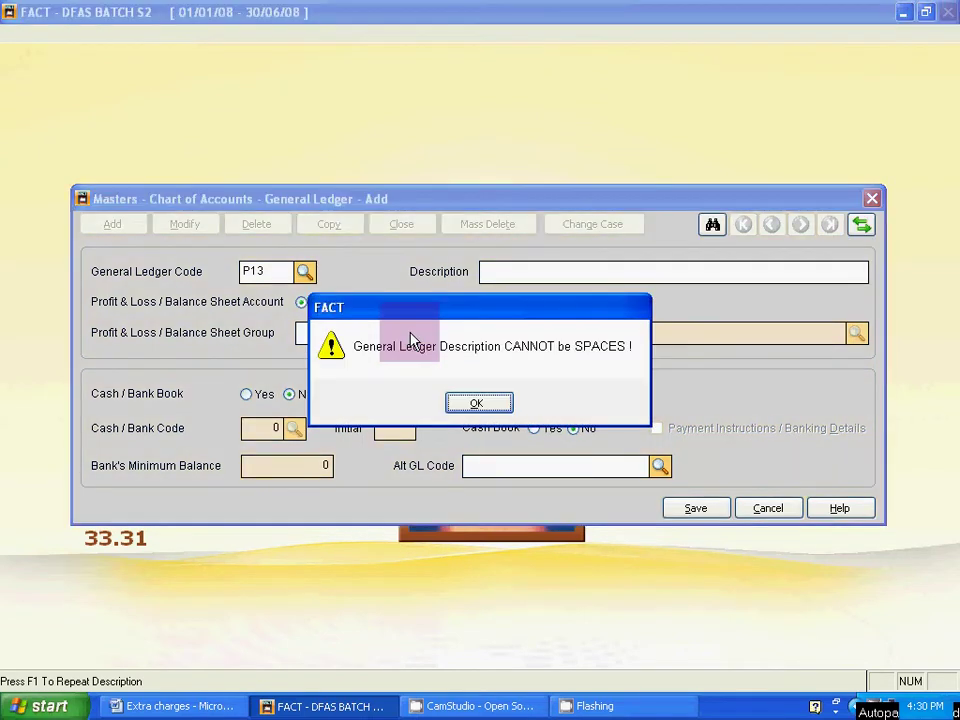
{"action": "key", "text": "Return"}
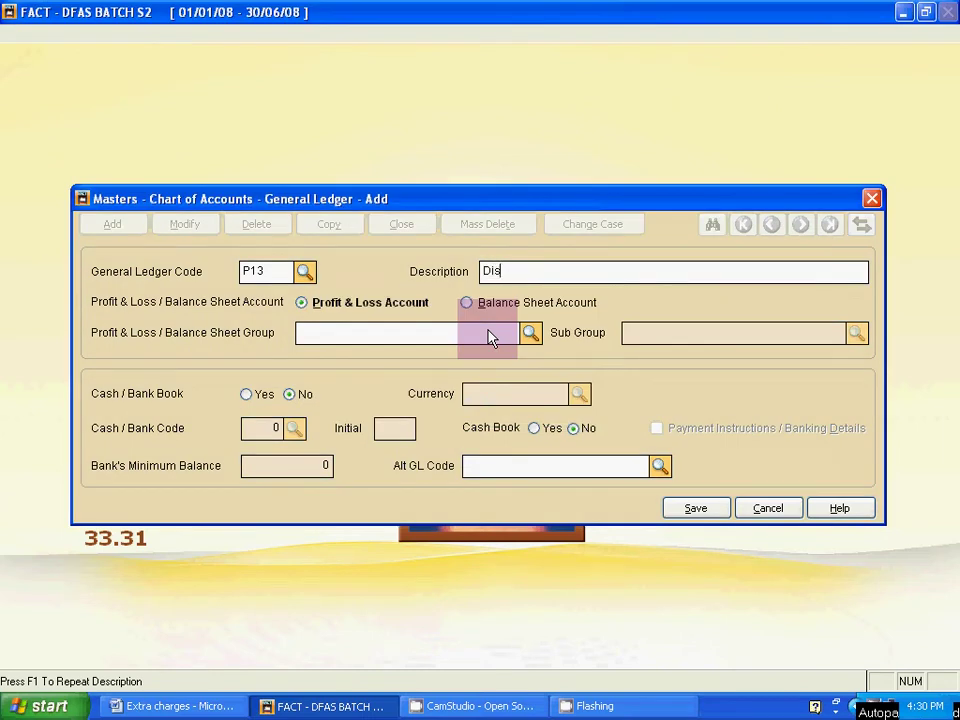
- Enter "Discount Received" as the account description and classify it as a Profit & Loss Account
{"action": "type", "text": "Discount Received"}
{"action": "left_click", "coordinate": [347, 306]}
{"action": "key", "text": "Return"}
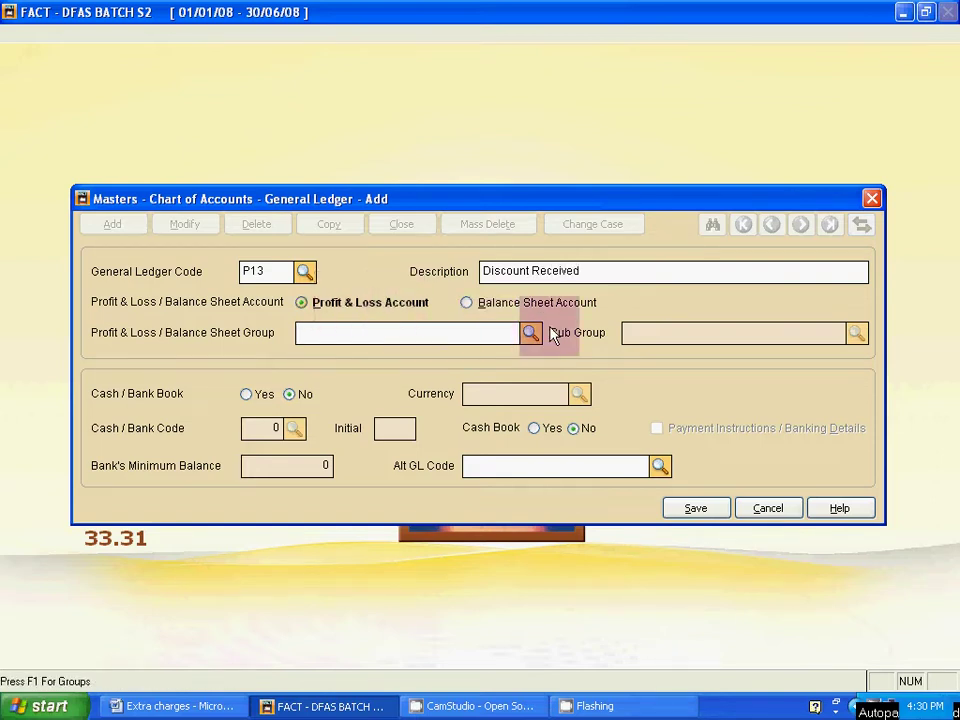
- Save the P13 account and add a Profit & Loss account with code P14 and description "Discount Allowed"
{"action": "left_click", "coordinate": [700, 510]}
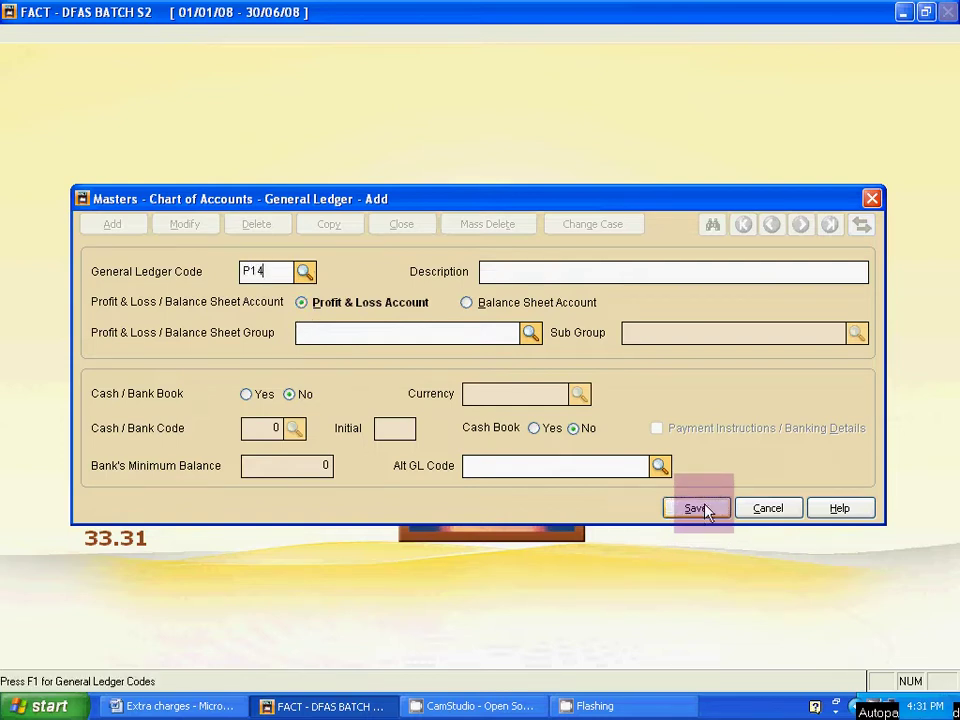
{"action": "type", "text": "P14"}
{"action": "key", "text": "Return"}
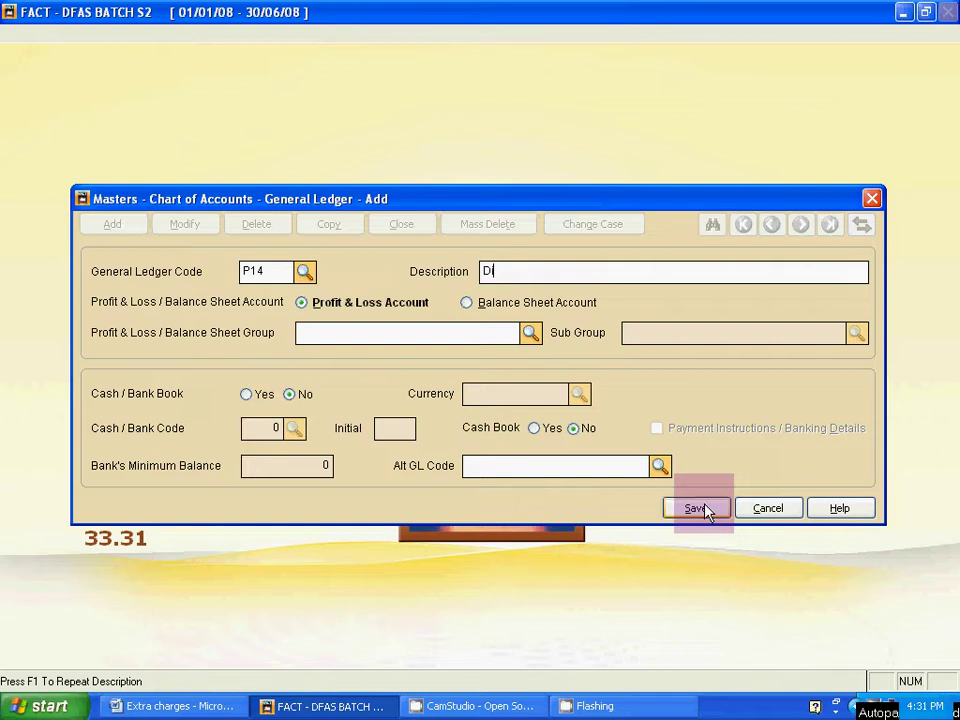
{"action": "type", "text": "Discount Allowed"}
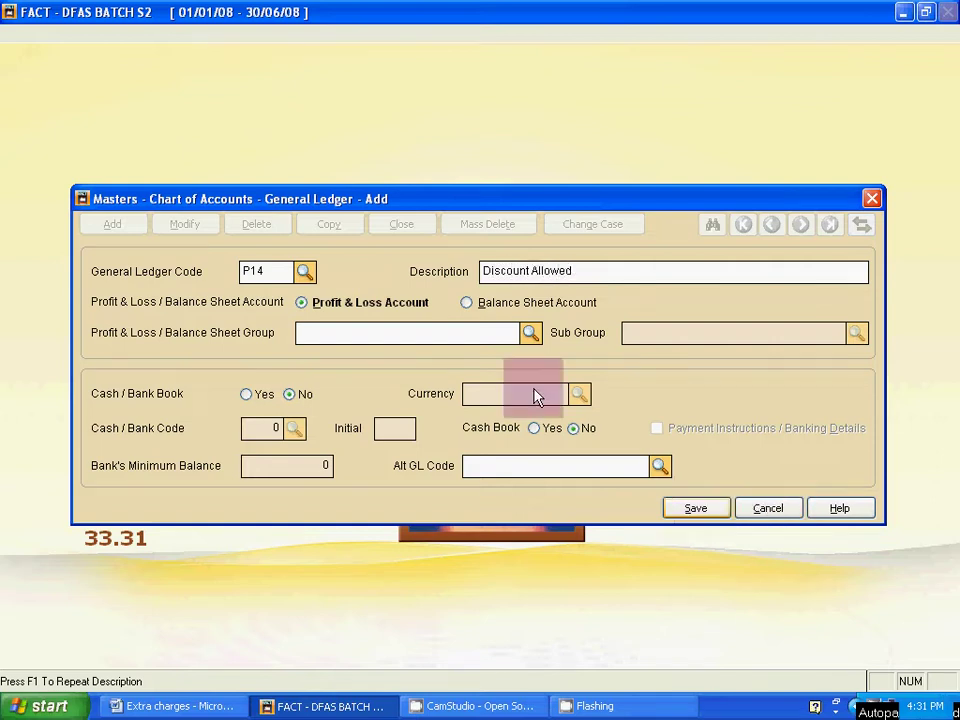
{"action": "left_click", "coordinate": [365, 311]}
{"action": "key", "text": "Tab"}
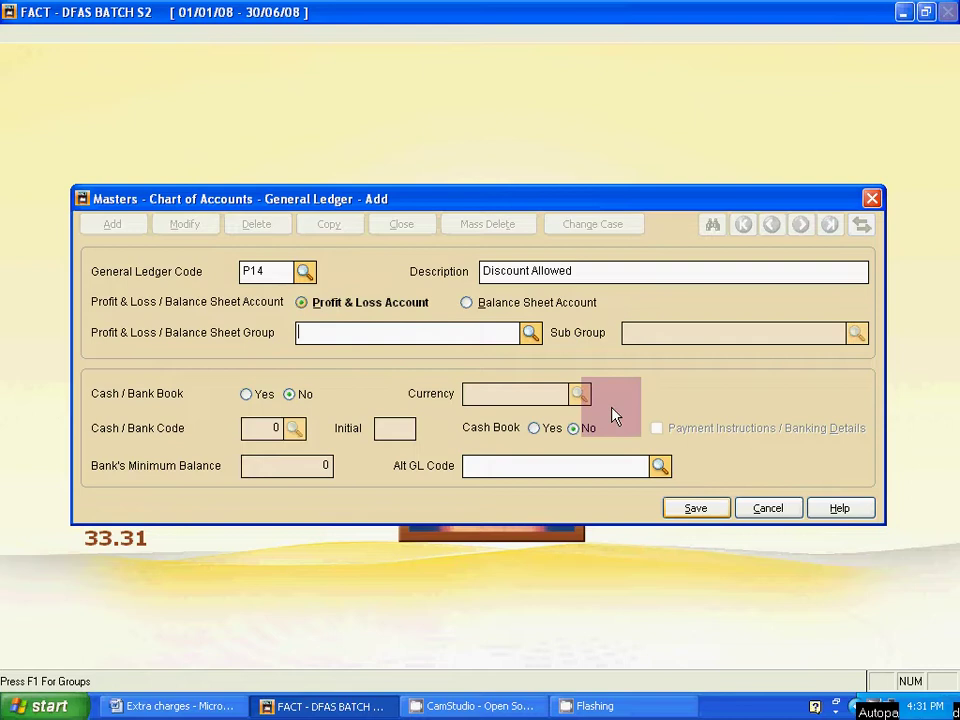
{"action": "left_click", "coordinate": [682, 514]}
- Add and save a Profit & Loss account with code P15 and description "Packing Charges"
{"action": "type", "text": "P"}
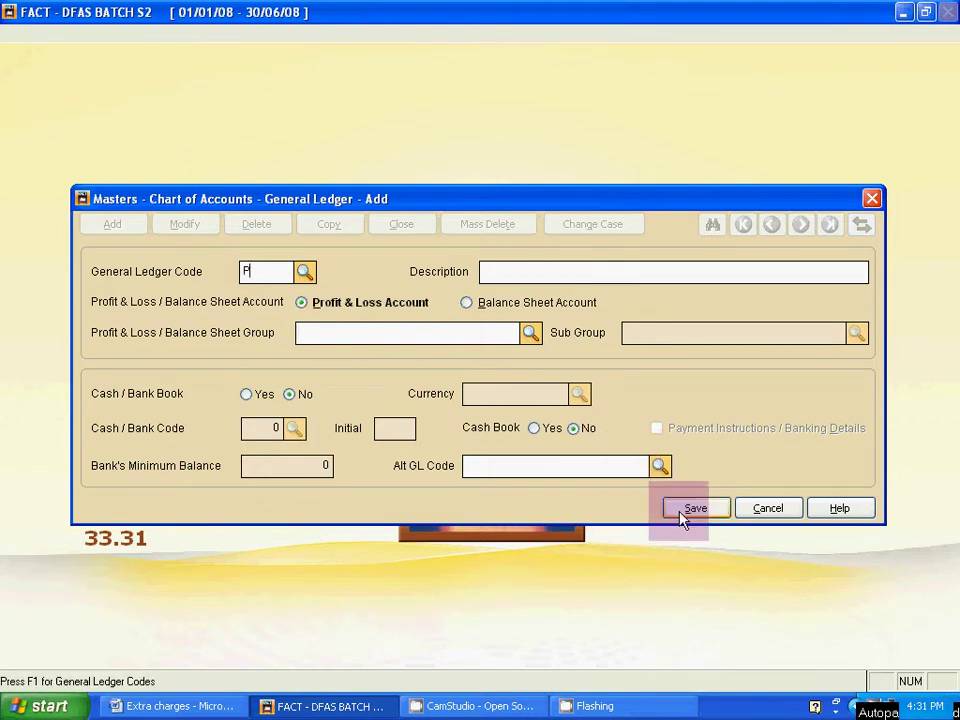
{"action": "type", "text": "15"}
{"action": "key", "text": "Tab"}
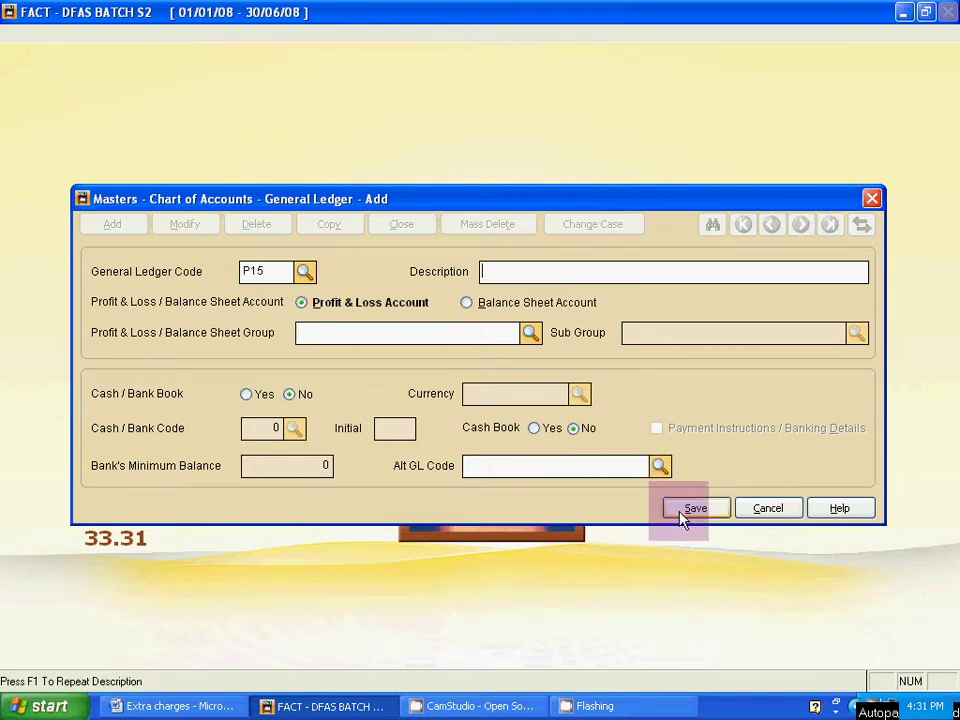
{"action": "type", "text": "Packing Charges"}
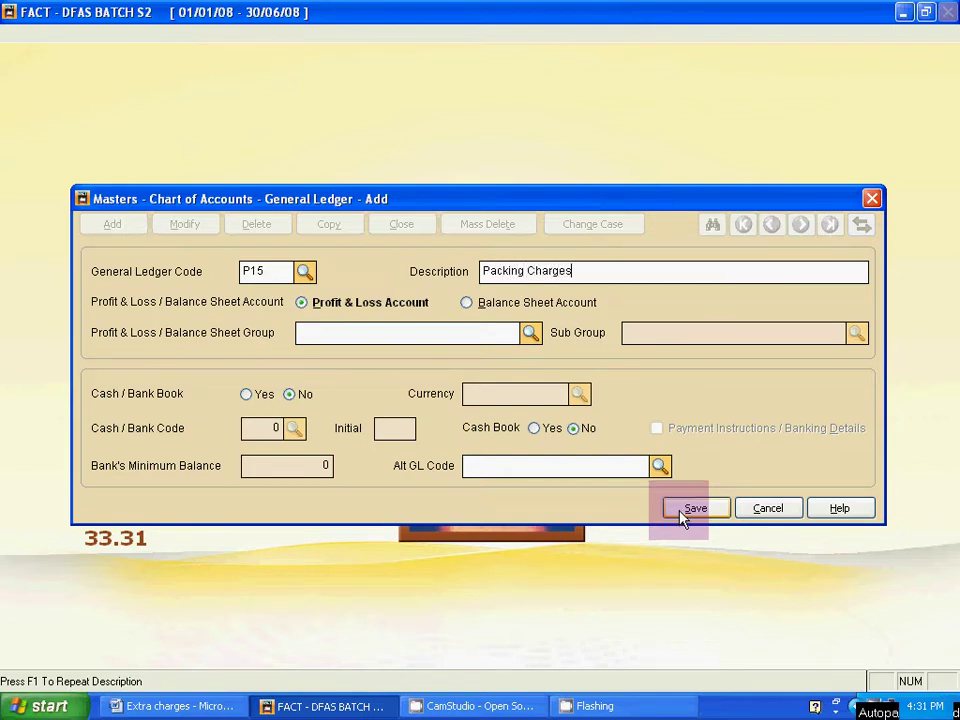
{"action": "left_click", "coordinate": [363, 307]}
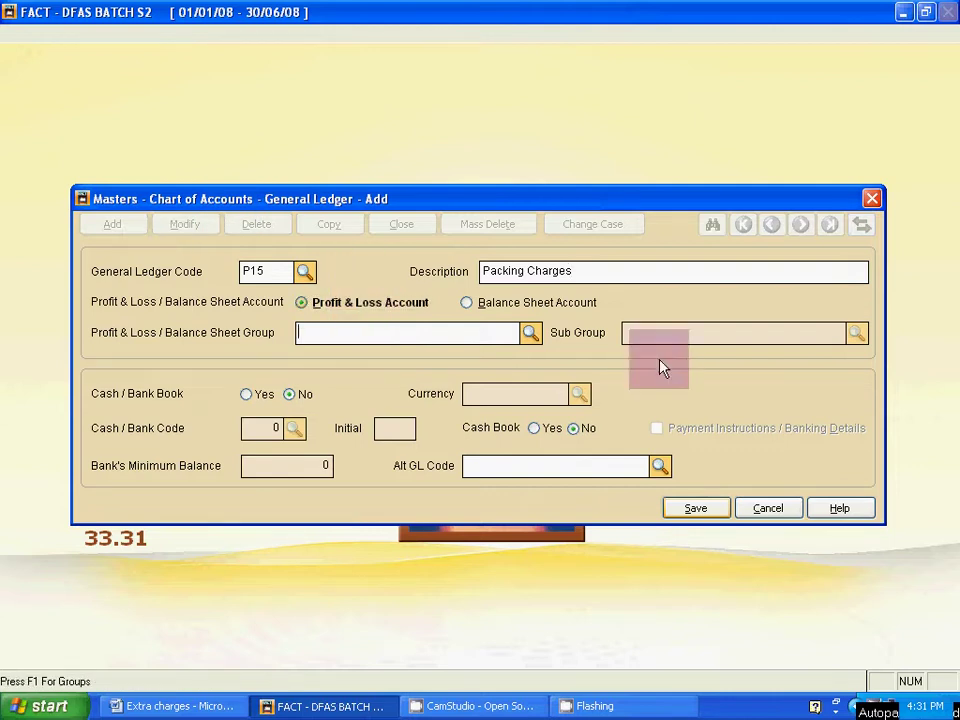
{"action": "left_click", "coordinate": [695, 510]}
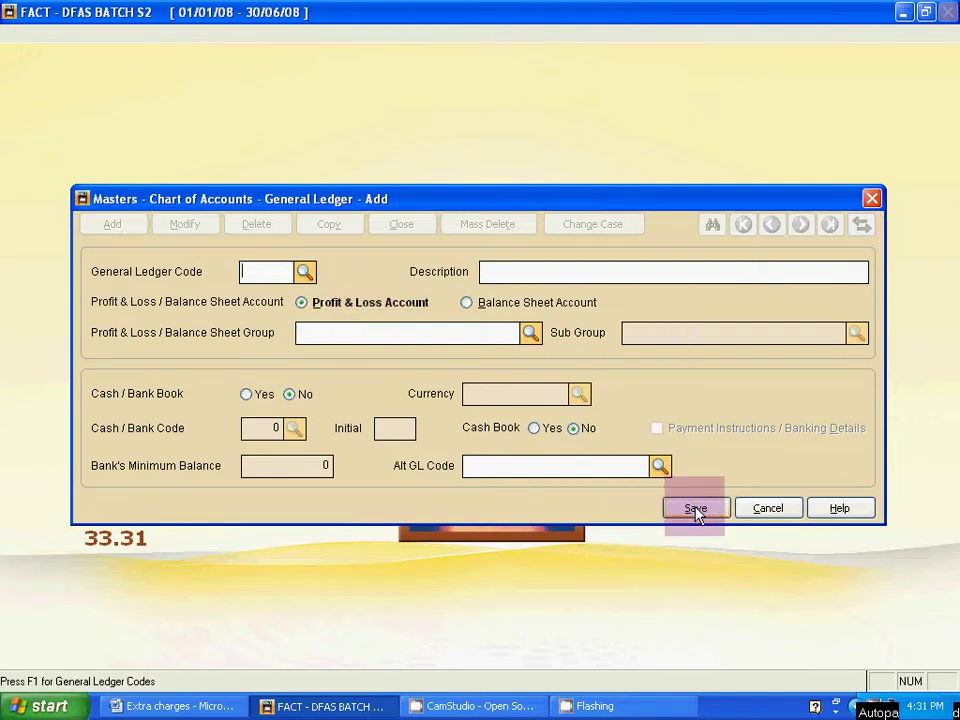
- Copy "Carriage Outward" from the Extra charges list in Word and return to FACT
{"action": "key", "text": "alt+Tab"}
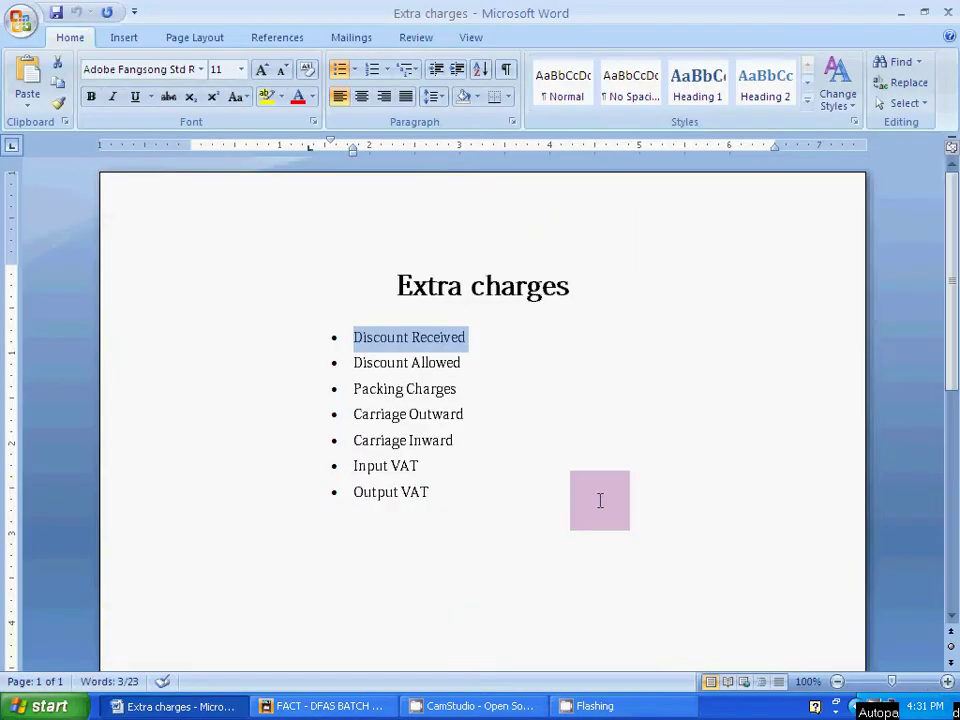
{"action": "left_click_drag", "start_coordinate": [353, 408], "coordinate": [452, 405]}
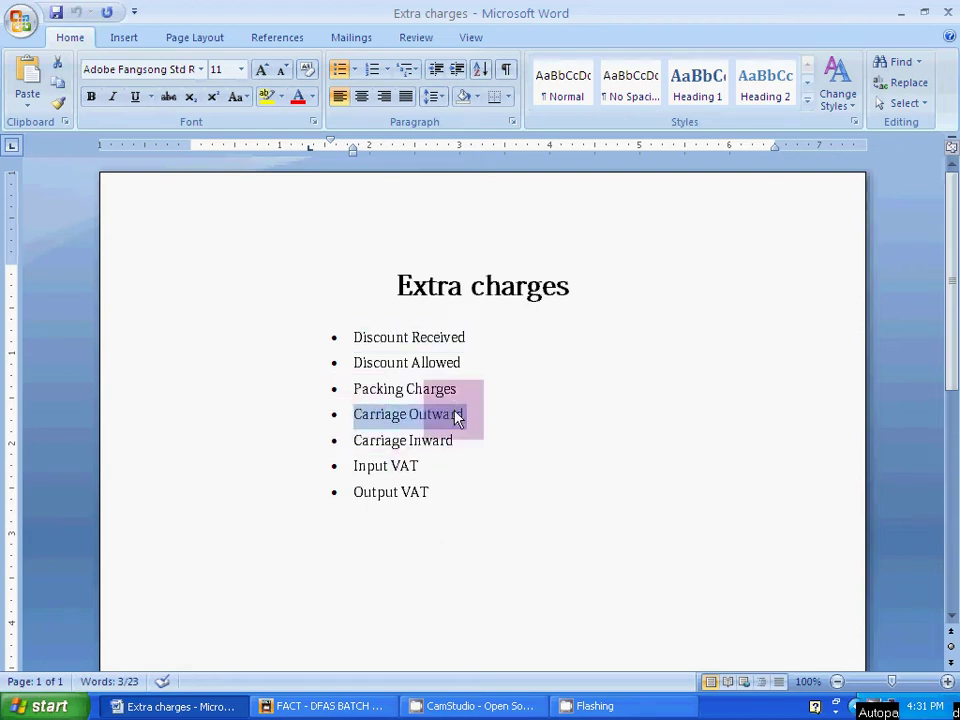
{"action": "right_click", "coordinate": [457, 418]}
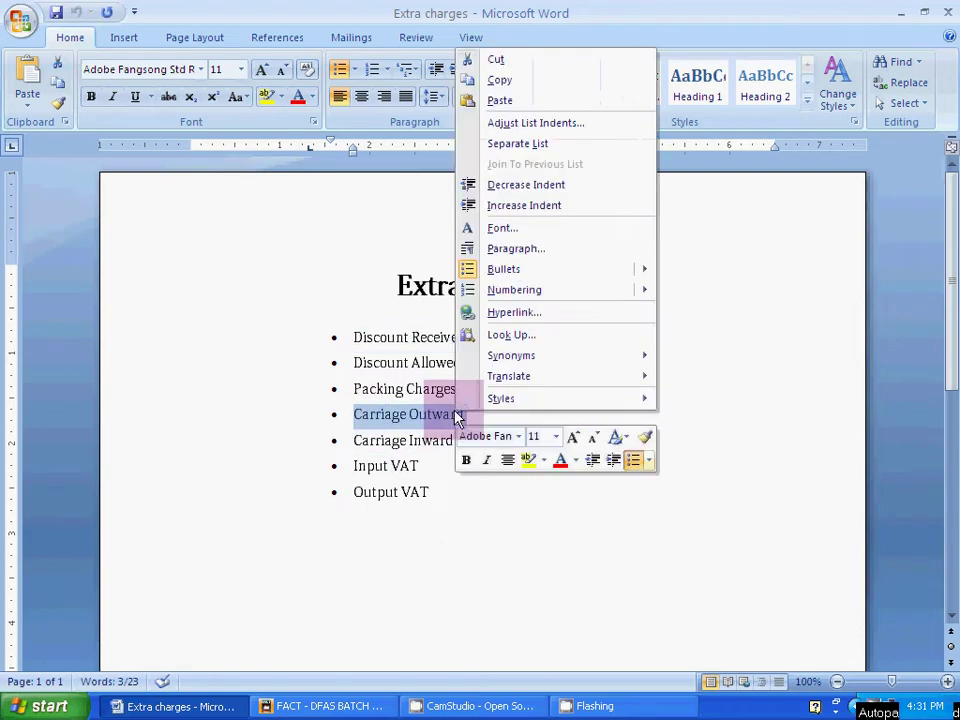
{"action": "left_click", "coordinate": [500, 80]}
{"action": "key", "text": "alt+Tab"}
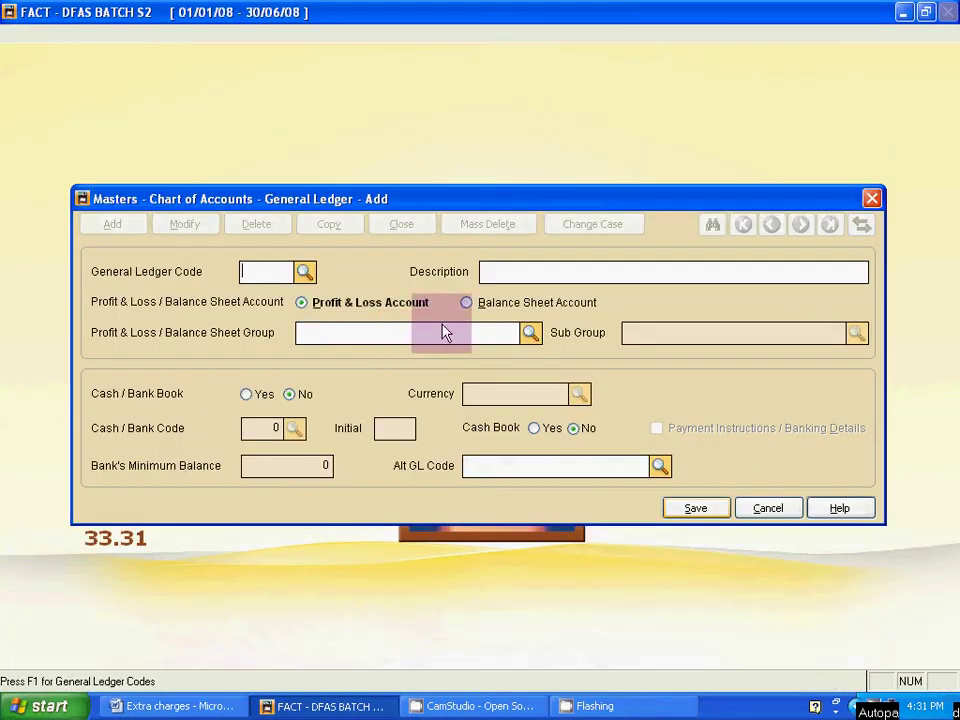
- Try to enter P15 as the general ledger code of the new account
{"action": "left_click", "coordinate": [497, 272]}
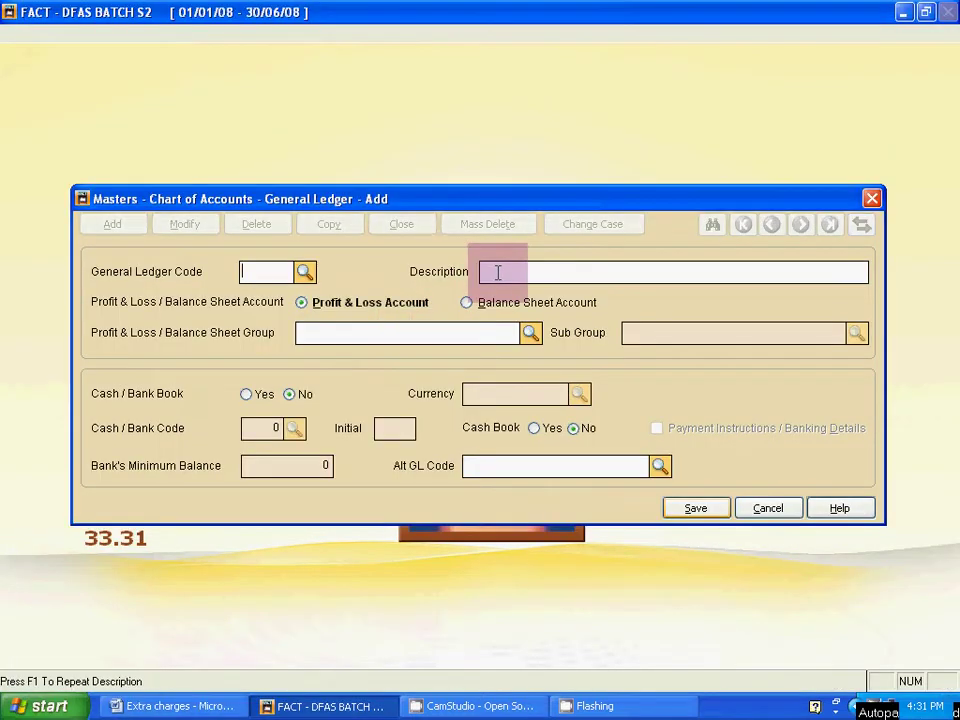
{"action": "key", "text": "shift+Tab"}
{"action": "type", "text": "P1"}
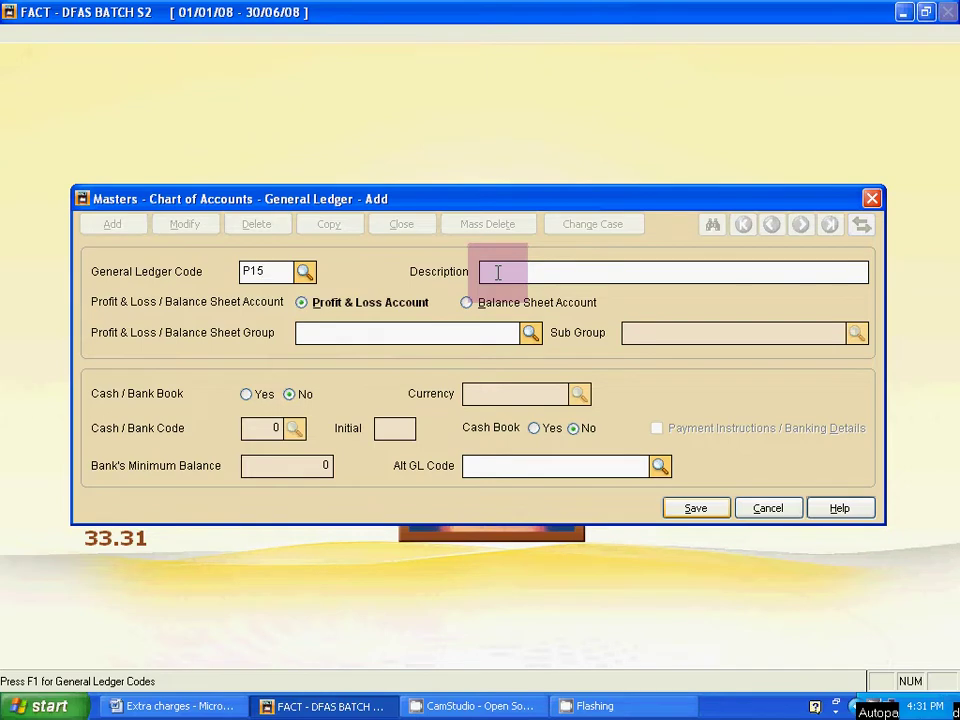
{"action": "left_click", "coordinate": [497, 272]}
{"action": "left_click", "coordinate": [493, 401]}
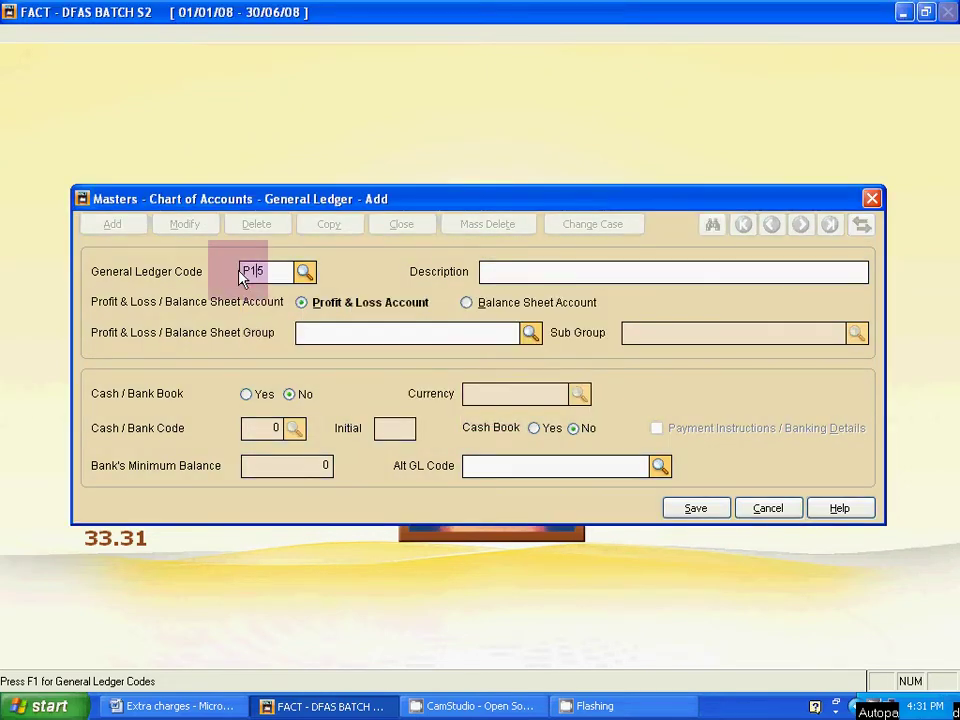
{"action": "key", "text": "Return"}
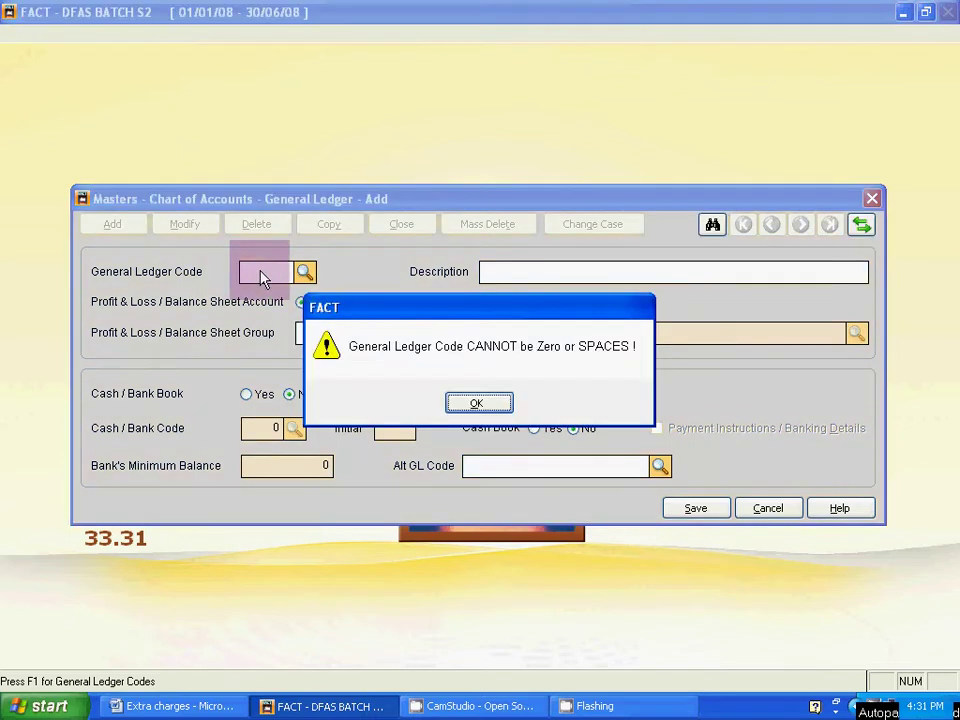
{"action": "left_click", "coordinate": [441, 396]}
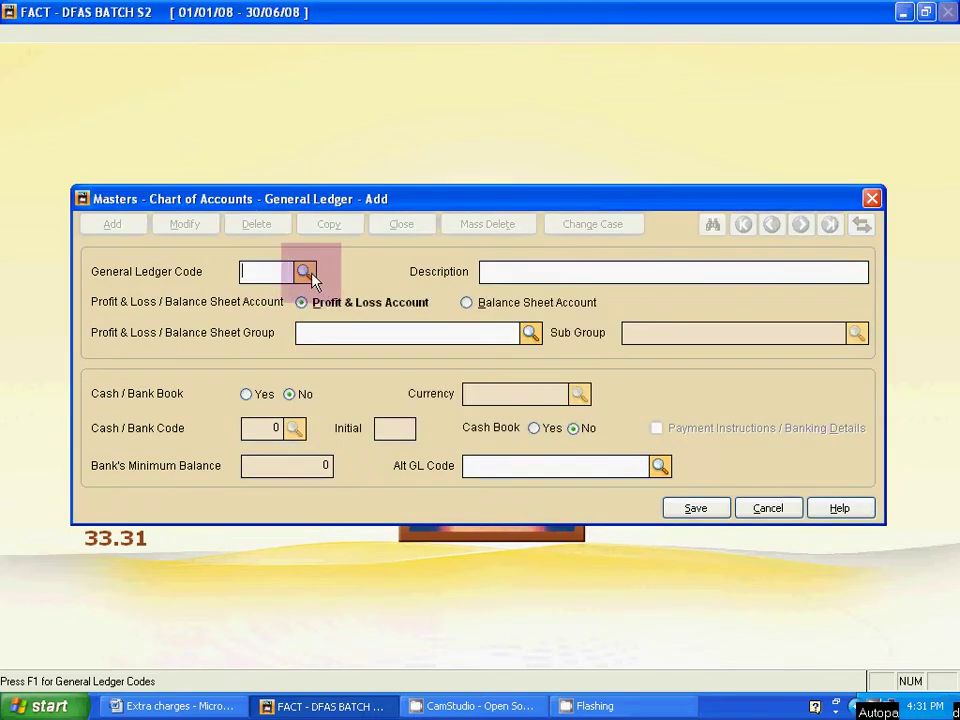
- Check the existing general ledger codes and assign code P16 to the new account
{"action": "left_click", "coordinate": [305, 272]}
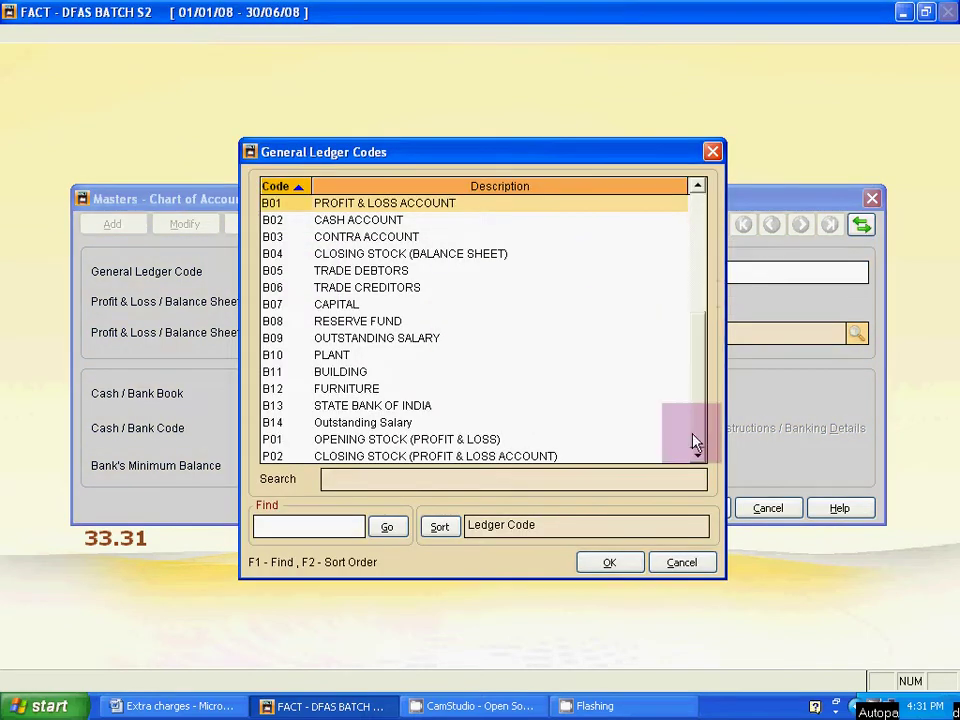
{"action": "scroll", "coordinate": [692, 441], "scroll_direction": "down", "scroll_amount": 7}
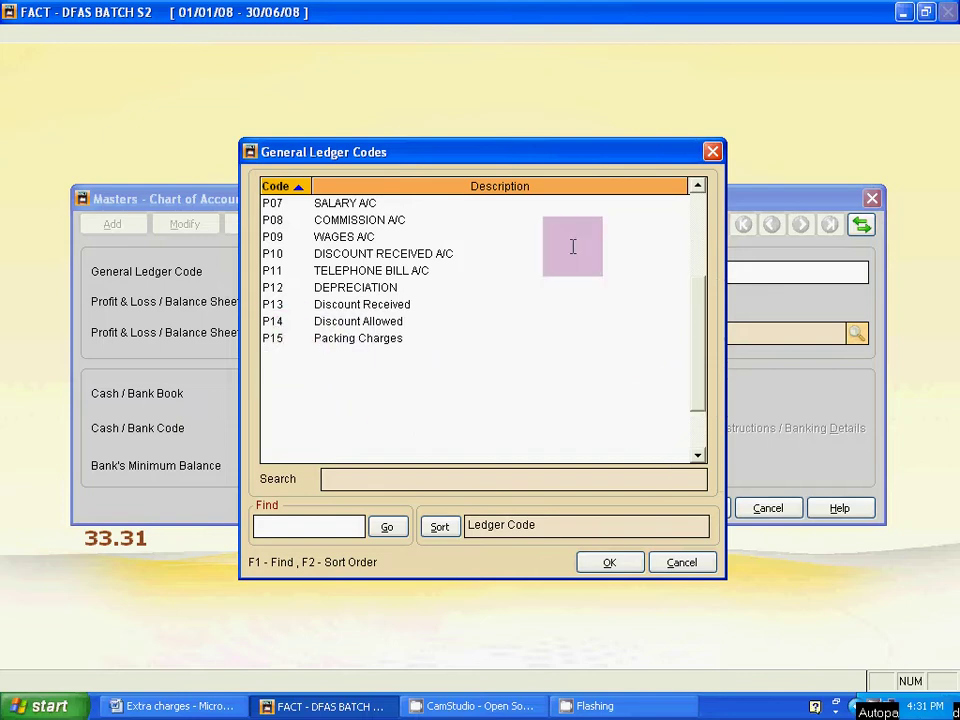
{"action": "scroll", "coordinate": [600, 245], "scroll_direction": "up", "scroll_amount": 7}
{"action": "key", "text": "Escape"}
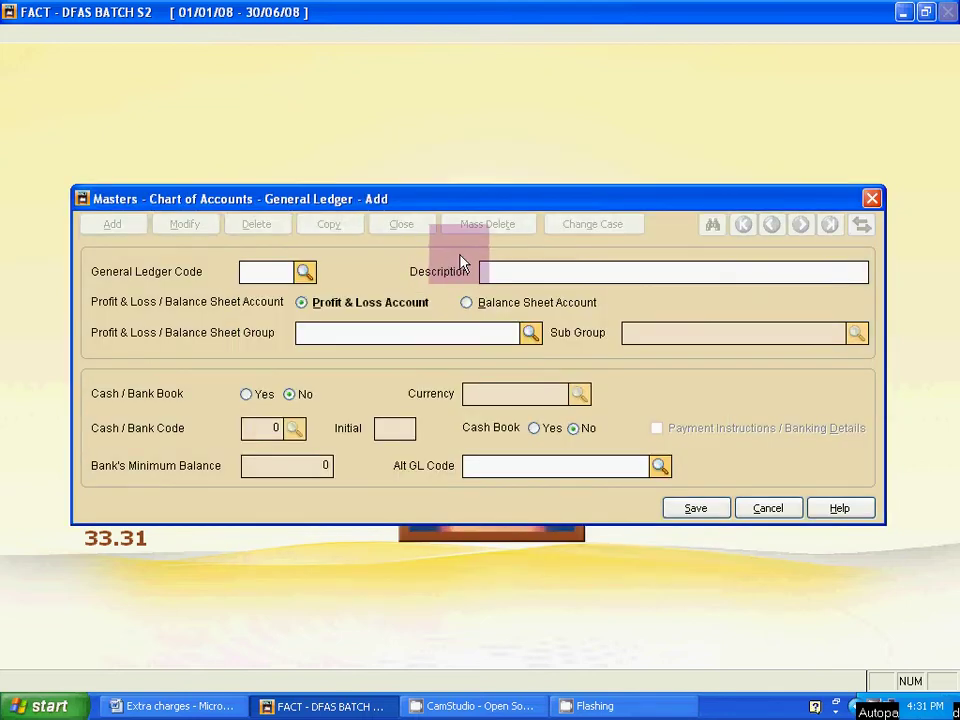
{"action": "type", "text": "P16"}
{"action": "key", "text": "Return"}
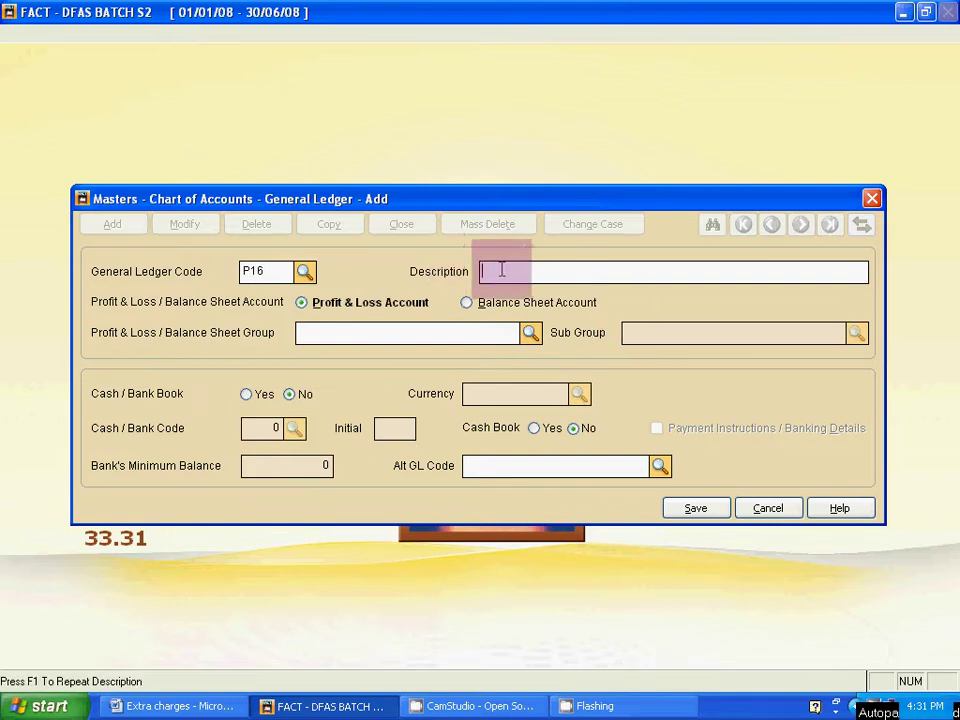
- Enter "Carriage Outward" as the description of the P16 account and save the account
{"action": "type", "text": "\""}
{"action": "key", "text": "Return"}
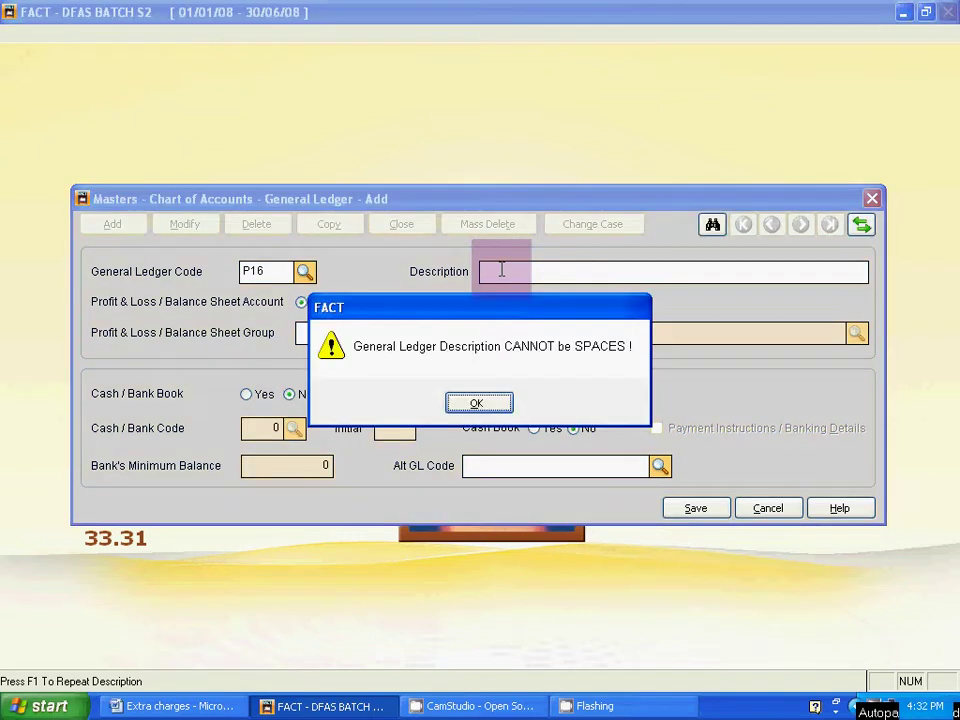
{"action": "key", "text": "alt+Tab"}
{"action": "key", "text": "alt+Tab"}
{"action": "left_click", "coordinate": [489, 405]}
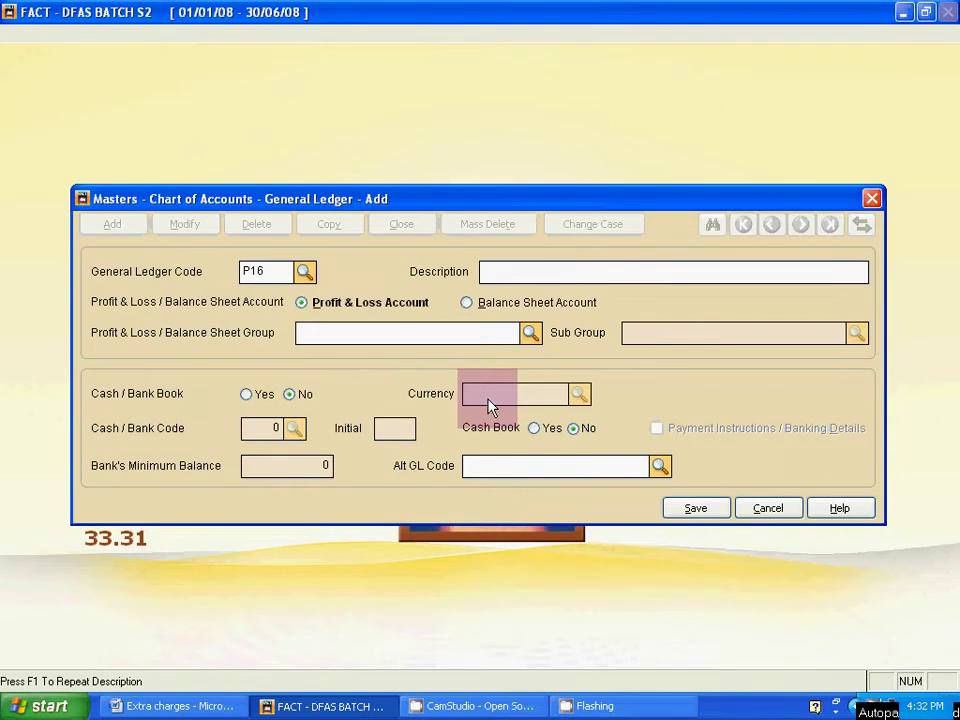
{"action": "type", "text": "Carriage Outward"}
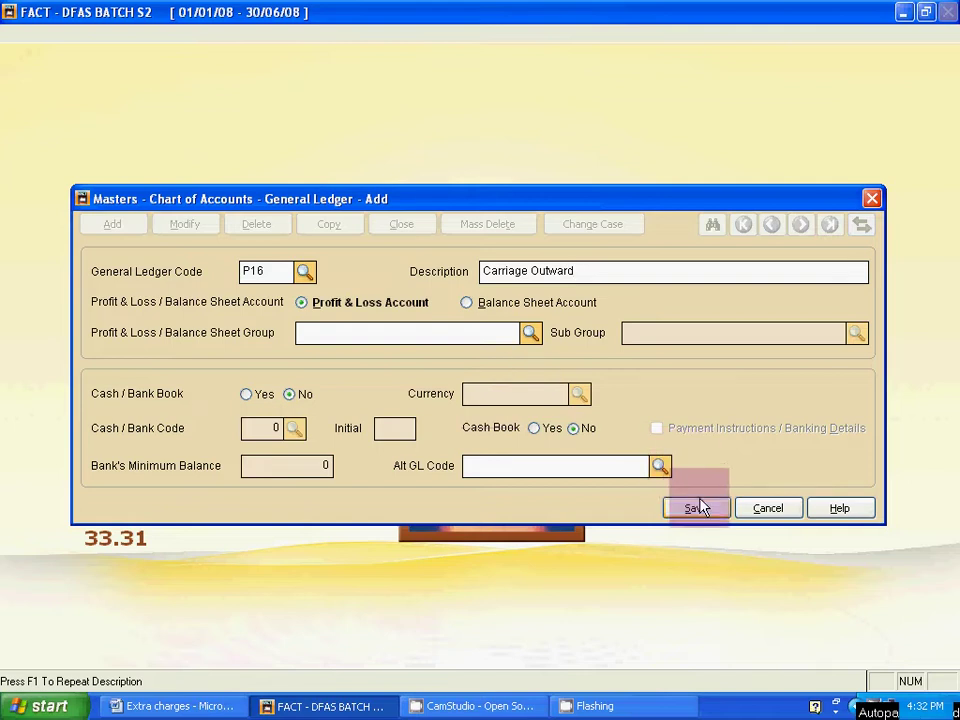
{"action": "left_click", "coordinate": [697, 507]}
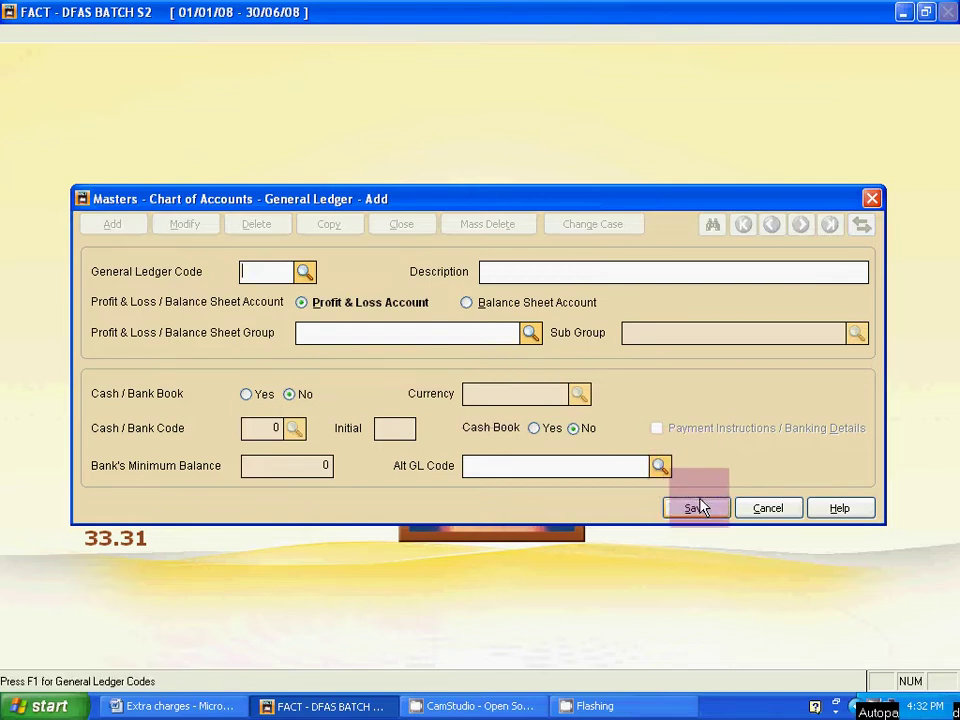
- Add and save a Profit & Loss account with code P17 and description "Carriage Inward"
{"action": "type", "text": "P17"}
{"action": "key", "text": "Tab"}
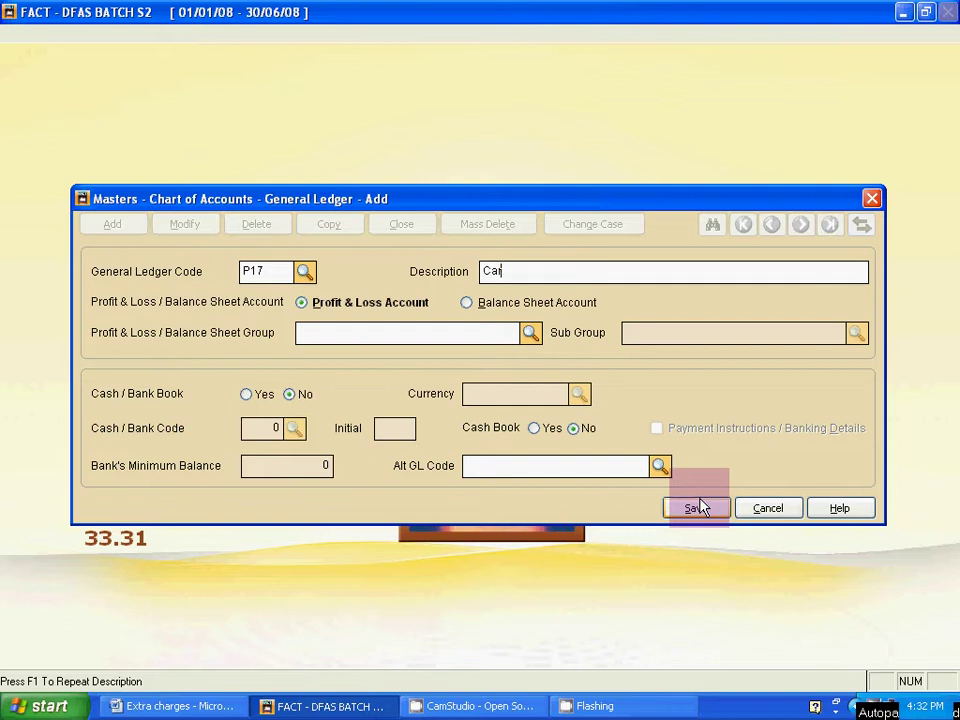
{"action": "type", "text": "Carriage Inward"}
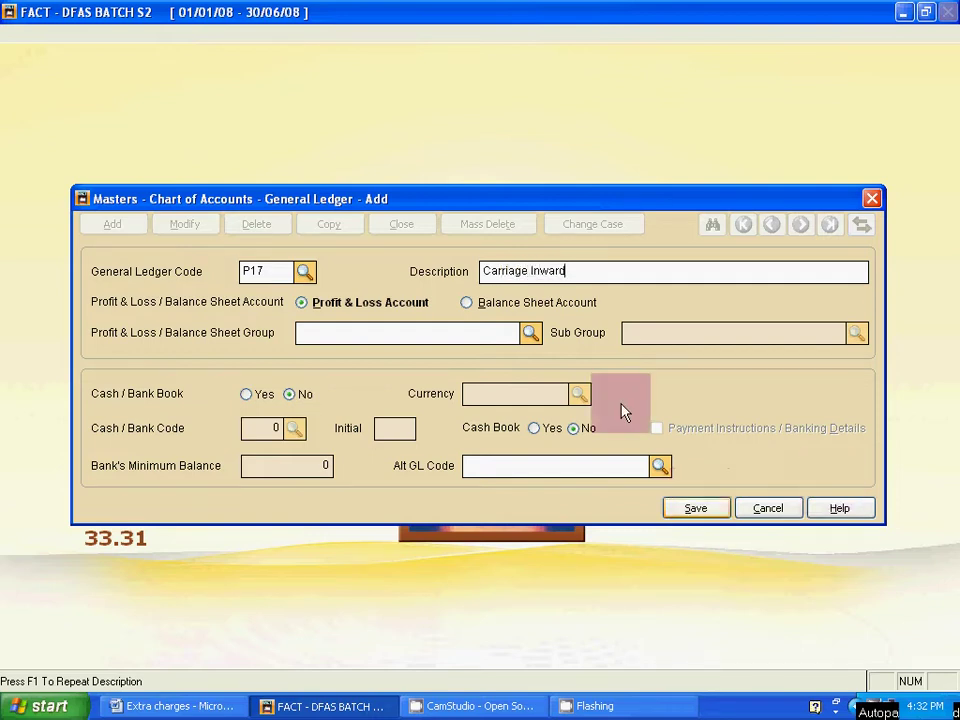
{"action": "left_click", "coordinate": [697, 508]}
- Switch to the Word list, highlight the Input VAT and Output VAT entries, and return to FACT
{"action": "key", "text": "alt+Tab"}
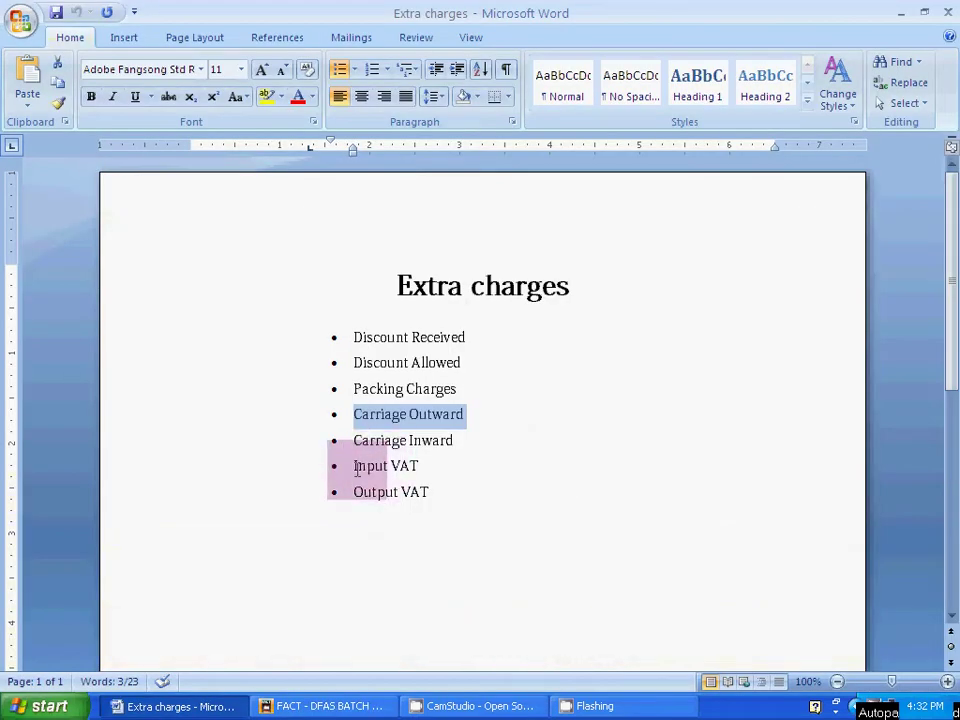
{"action": "key", "text": "alt+Tab"}
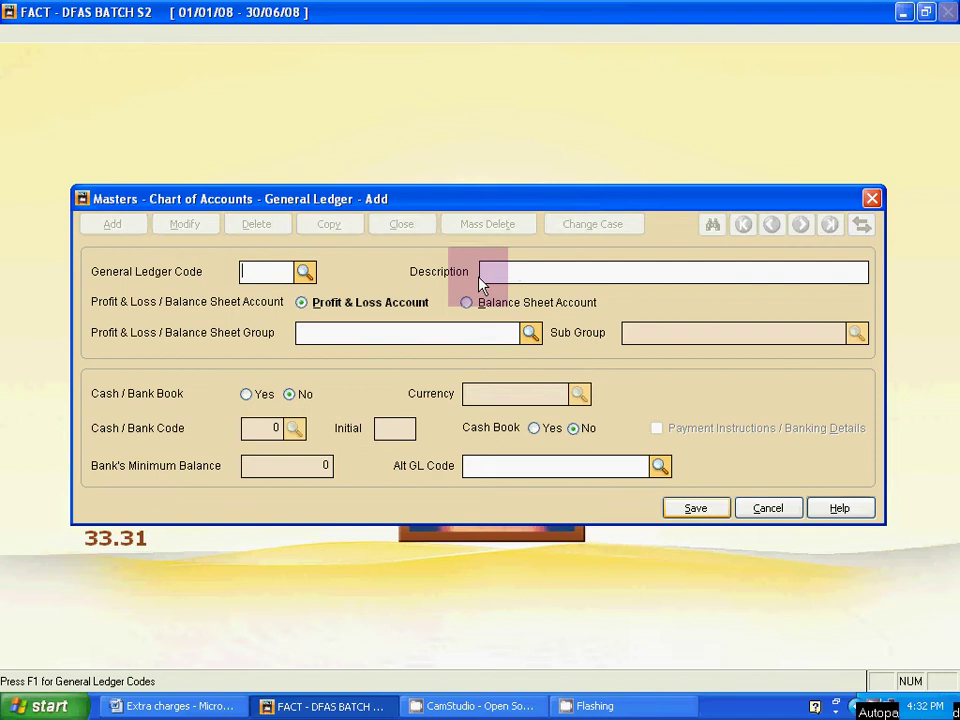
{"action": "key", "text": "alt+Tab"}
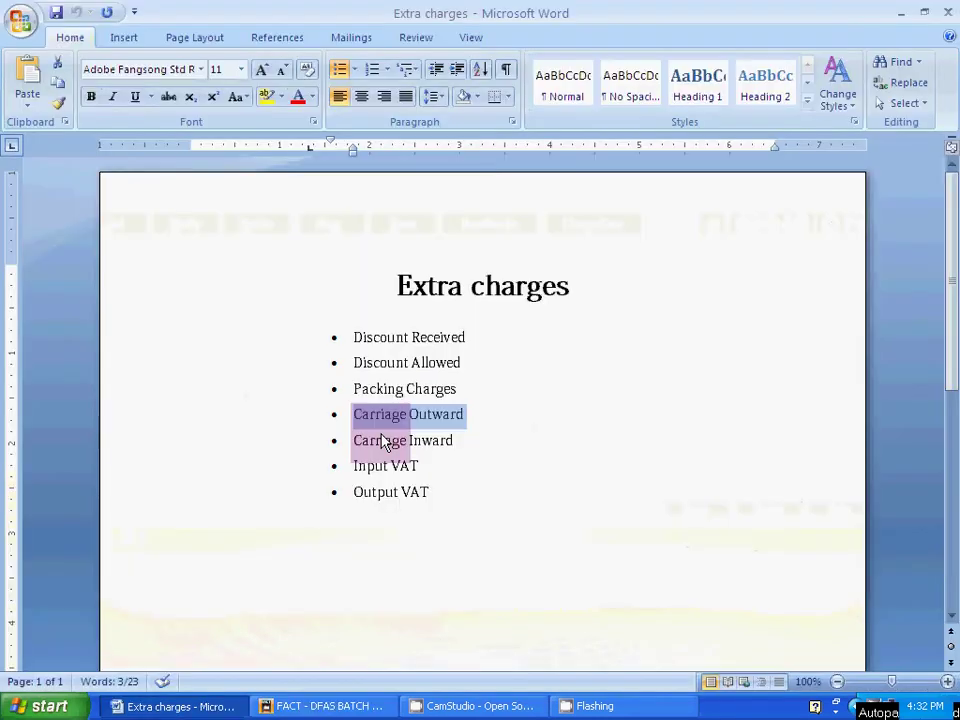
{"action": "left_click_drag", "start_coordinate": [381, 458], "coordinate": [431, 483]}
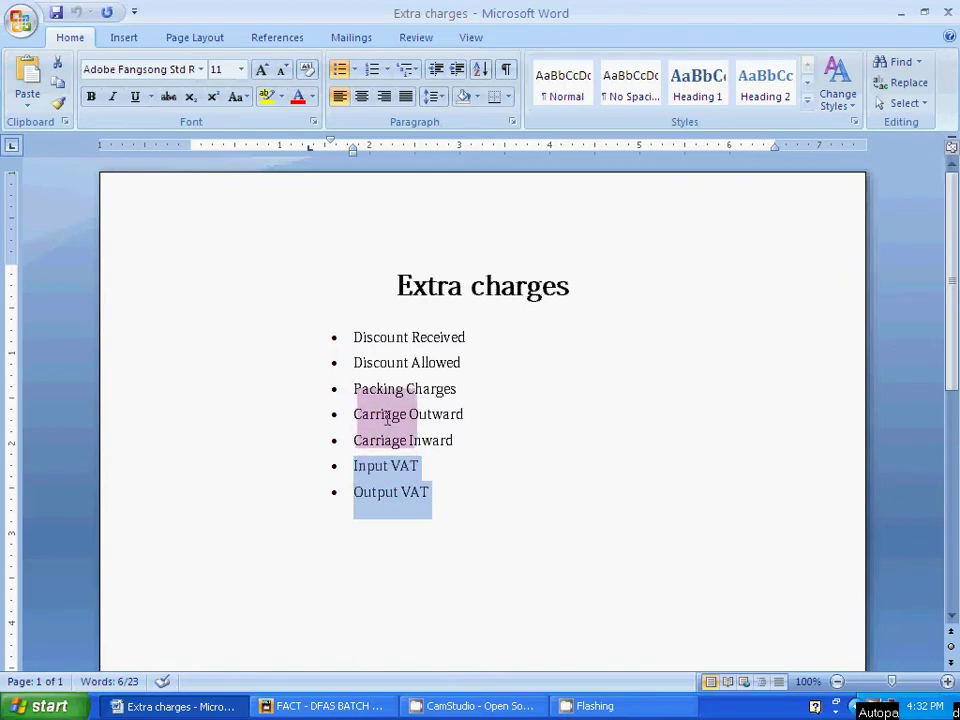
{"action": "key", "text": "alt+Tab"}
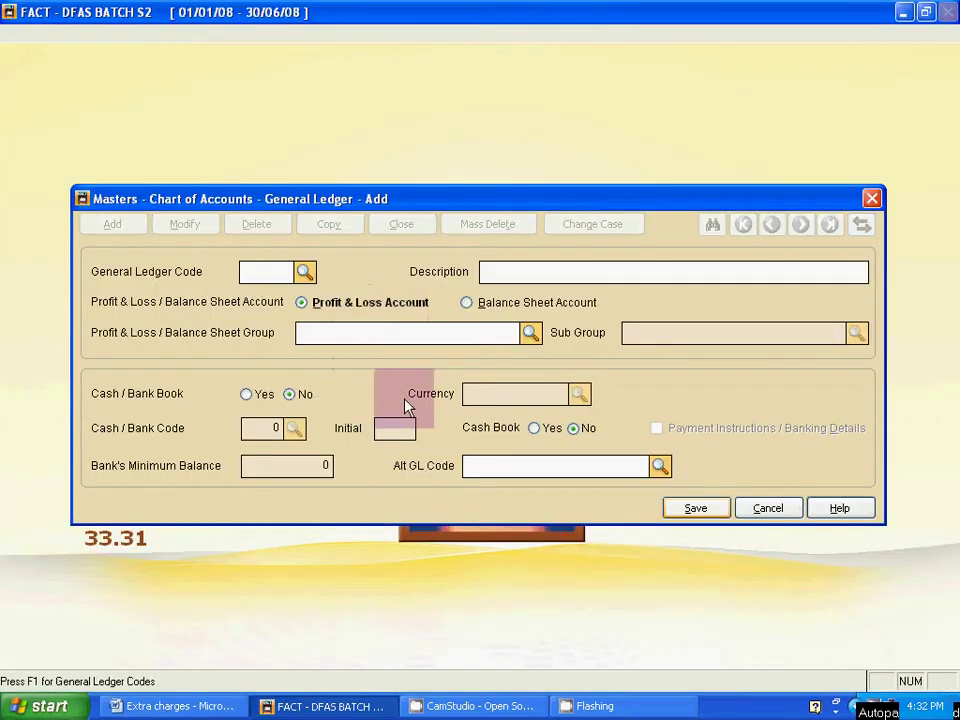
- Check the existing balance sheet codes in the general ledger list and assign code B15 to the new account
{"action": "left_click", "coordinate": [305, 274]}
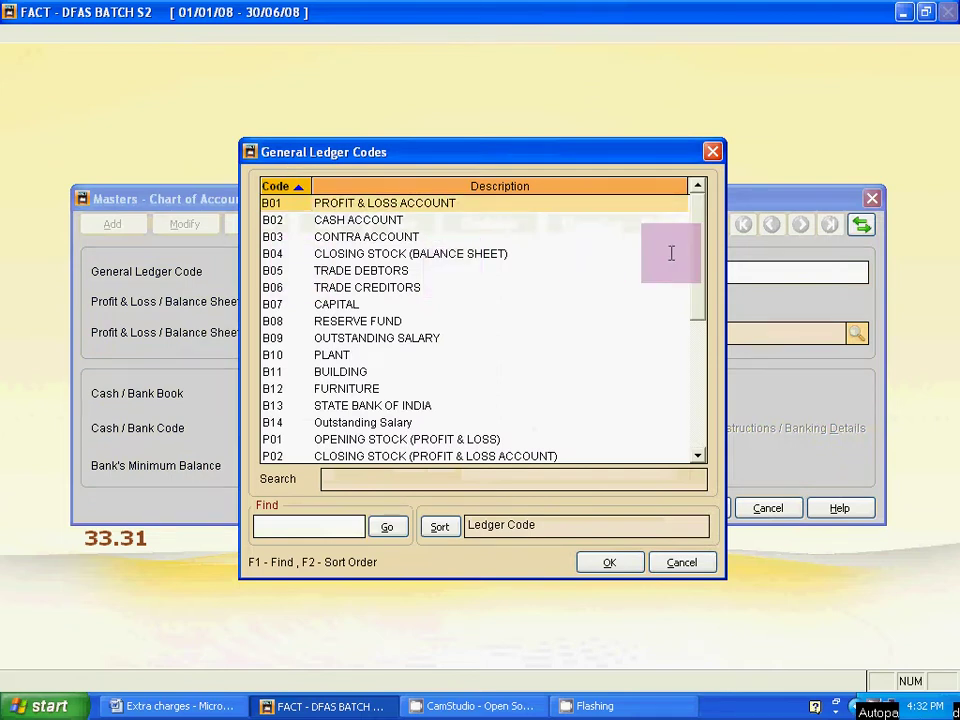
{"action": "scroll", "coordinate": [690, 335], "scroll_direction": "down", "scroll_amount": 5}
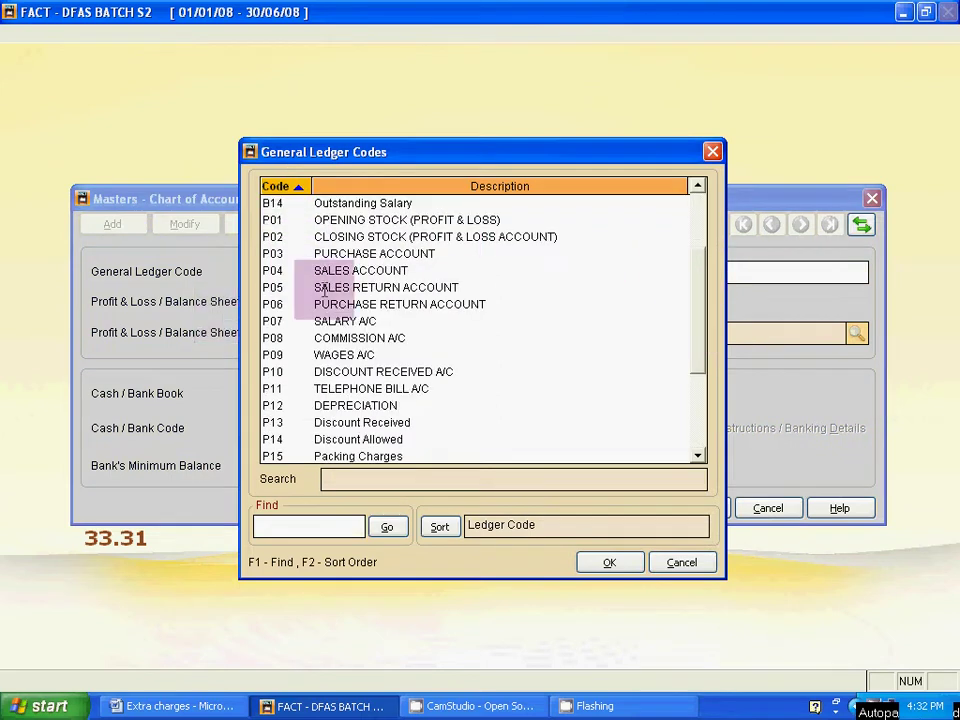
{"action": "double_click", "coordinate": [287, 217]}
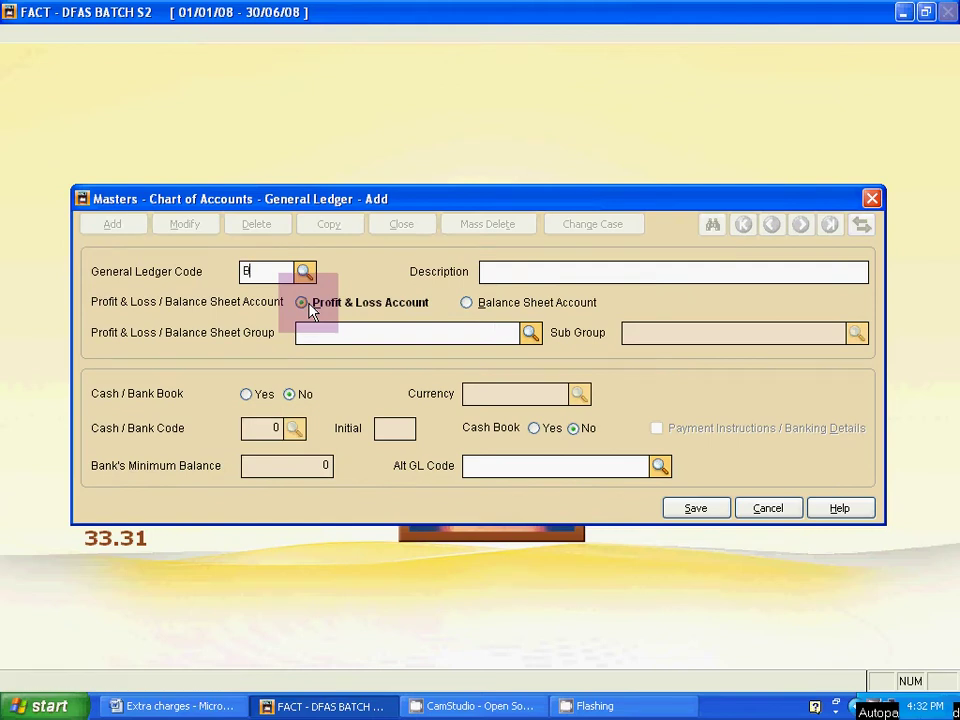
{"action": "type", "text": "15"}
{"action": "key", "text": "Return"}
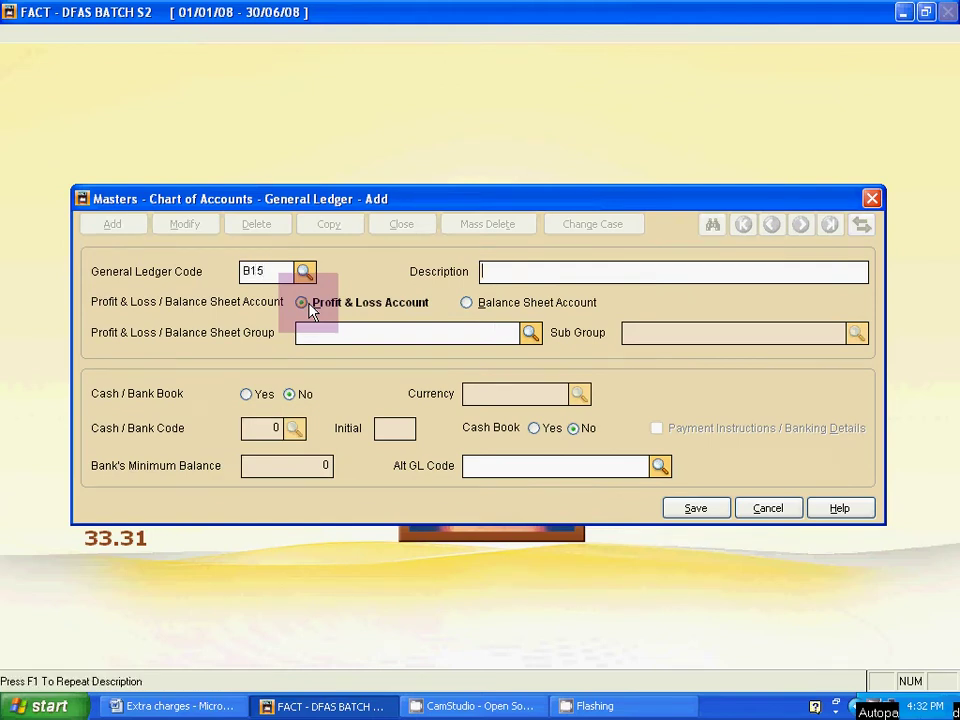
- Describe the B15 account as "Input VAT" and save it as a Balance Sheet account
{"action": "type", "text": "Input va"}
{"action": "key", "text": "BackSpace"}
{"action": "key", "text": "BackSpace"}
{"action": "key", "text": "Caps_Lock"}
{"action": "type", "text": "T"}
{"action": "left_click", "coordinate": [467, 303]}
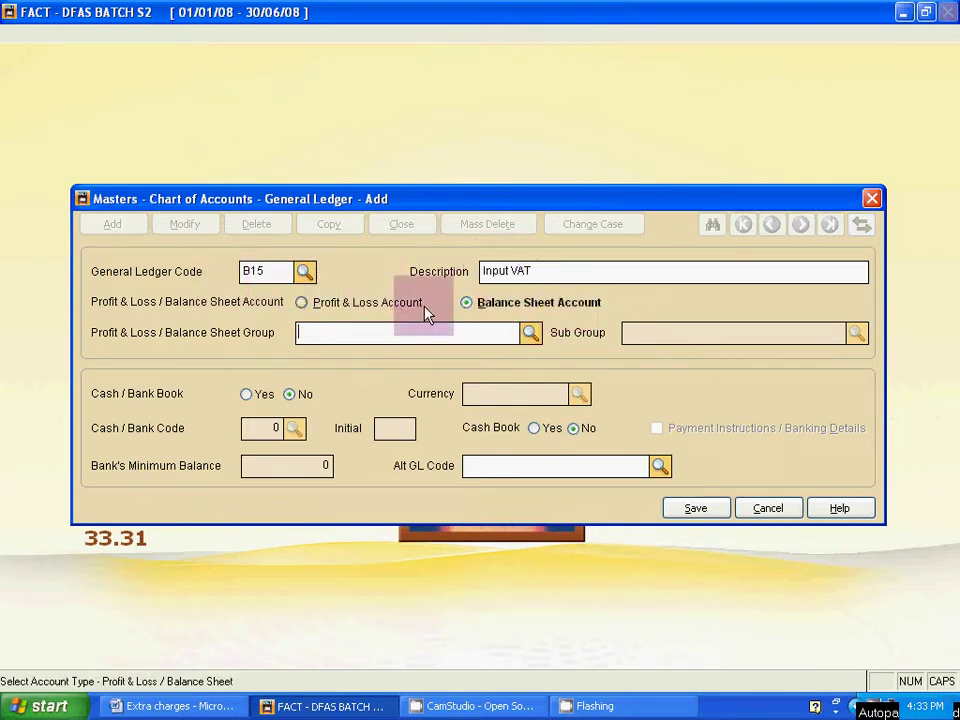
{"action": "left_click", "coordinate": [707, 510]}
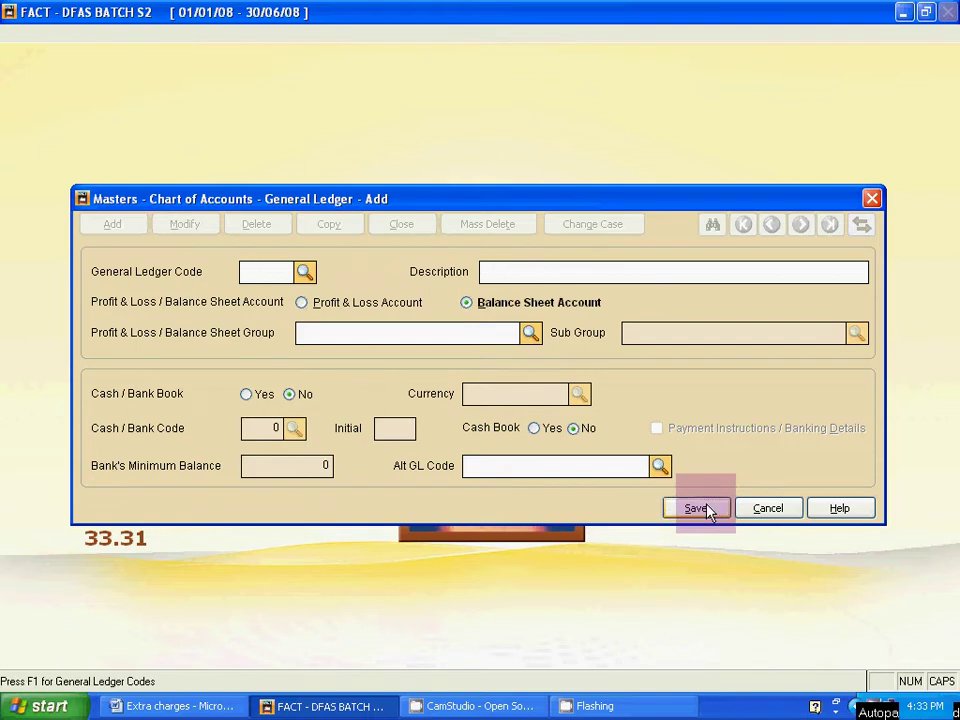
- Add and save a Balance Sheet account with code B16 and description "Output VAT"
{"action": "type", "text": "B16"}
{"action": "key", "text": "Return"}
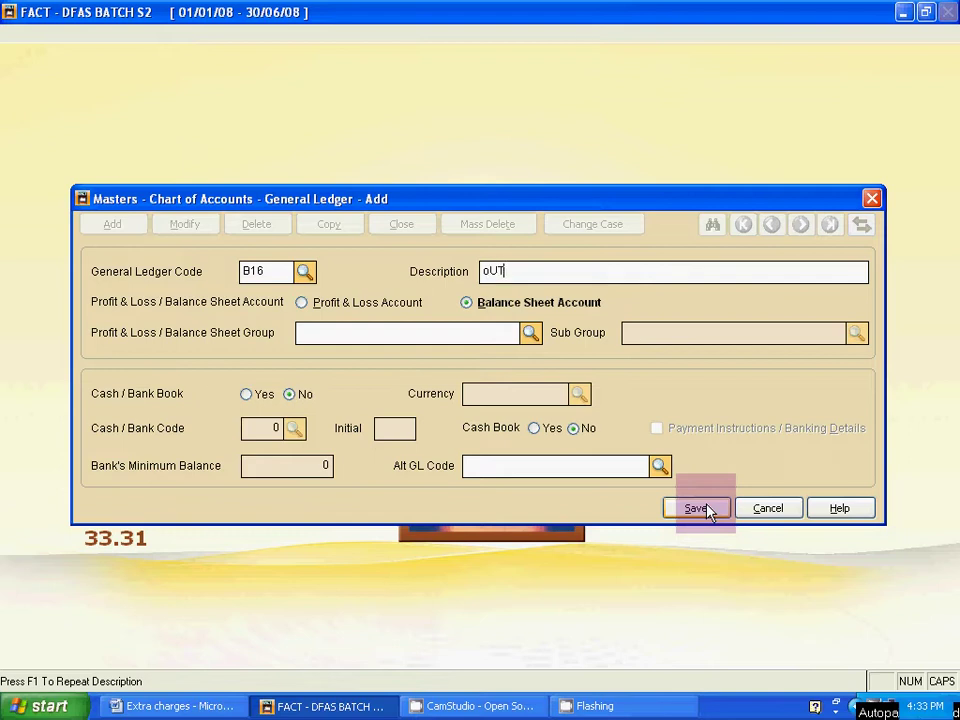
{"action": "key", "text": "BackSpace"}
{"action": "key", "text": "BackSpace"}
{"action": "key", "text": "BackSpace"}
{"action": "key", "text": "Caps_Lock"}
{"action": "type", "text": "Output VAT"}
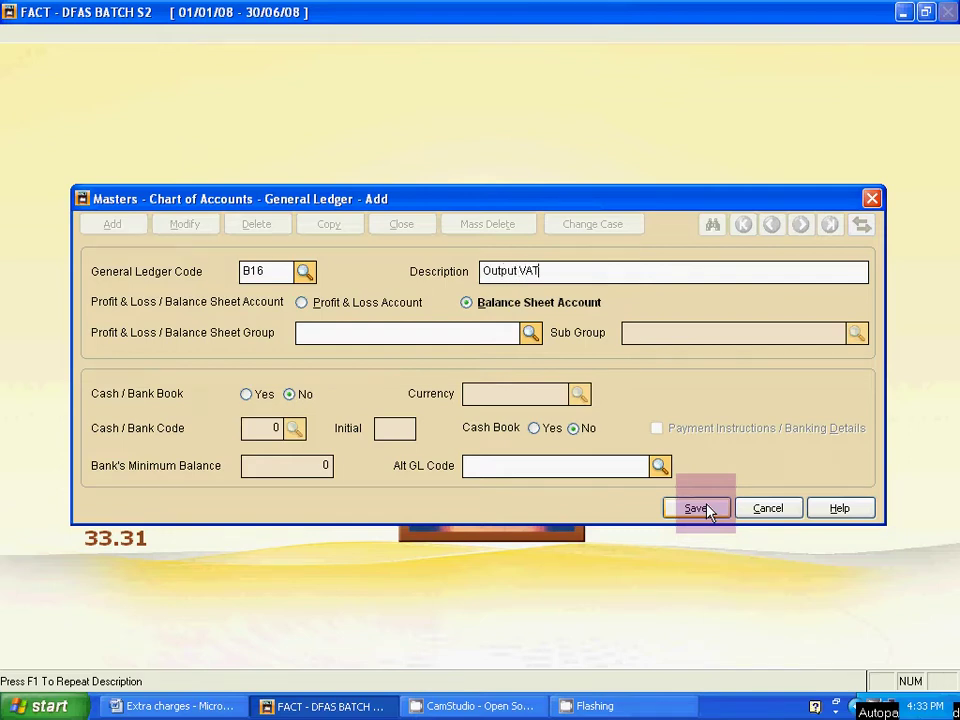
{"action": "left_click", "coordinate": [561, 304]}
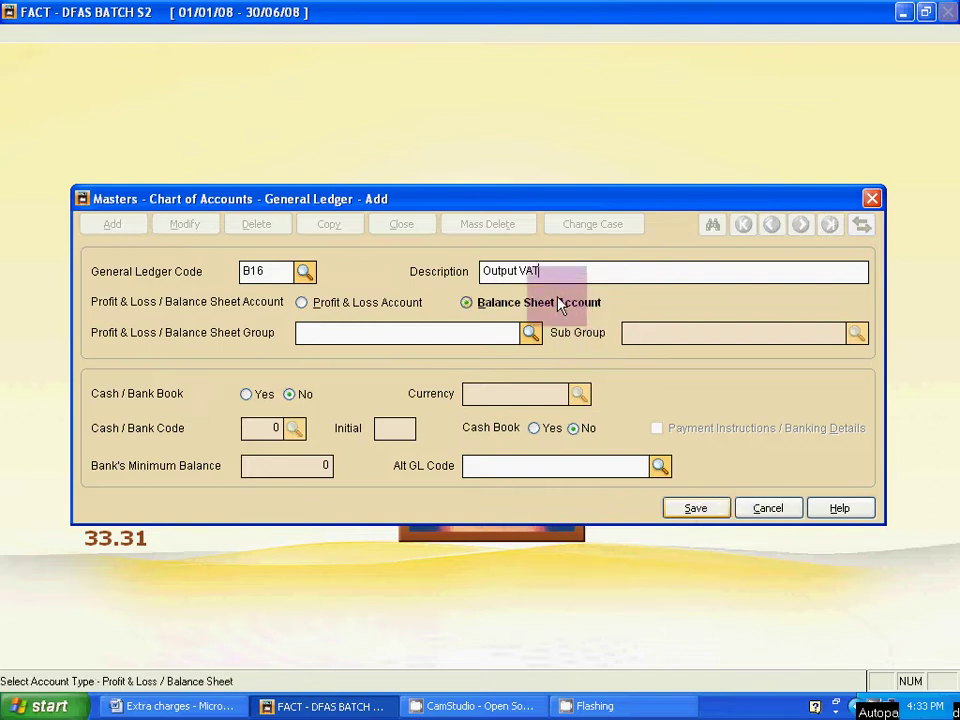
{"action": "key", "text": "Tab"}
{"action": "left_click", "coordinate": [690, 508]}
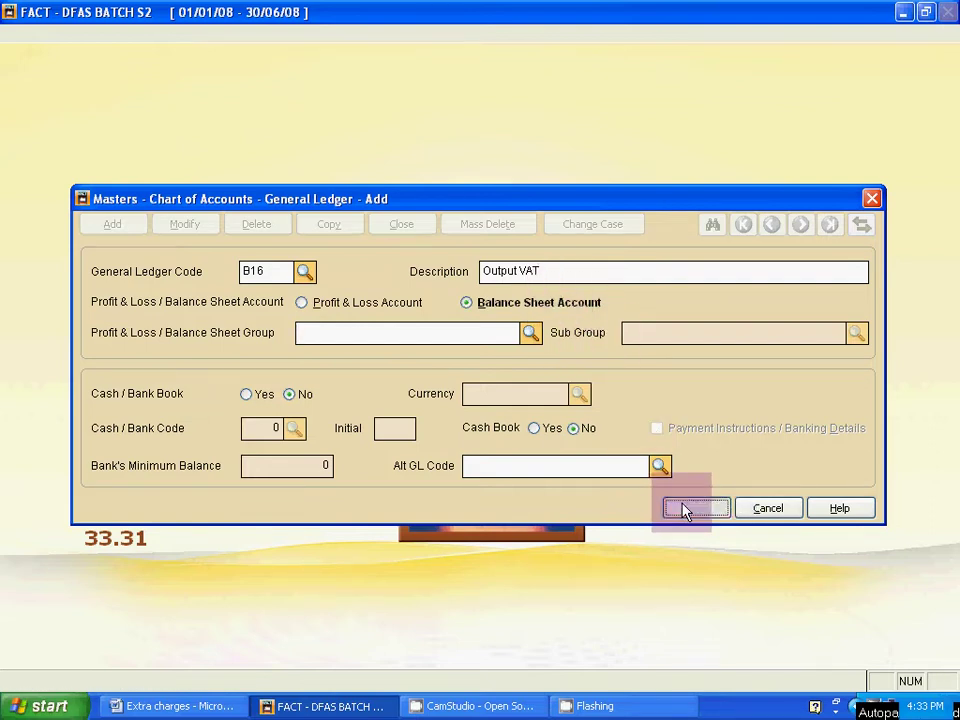
- Review the new accounts in the general ledger code list, then close the list and the general ledger form
{"action": "left_click", "coordinate": [304, 272]}
{"action": "left_click_drag", "start_coordinate": [700, 298], "coordinate": [690, 439]}
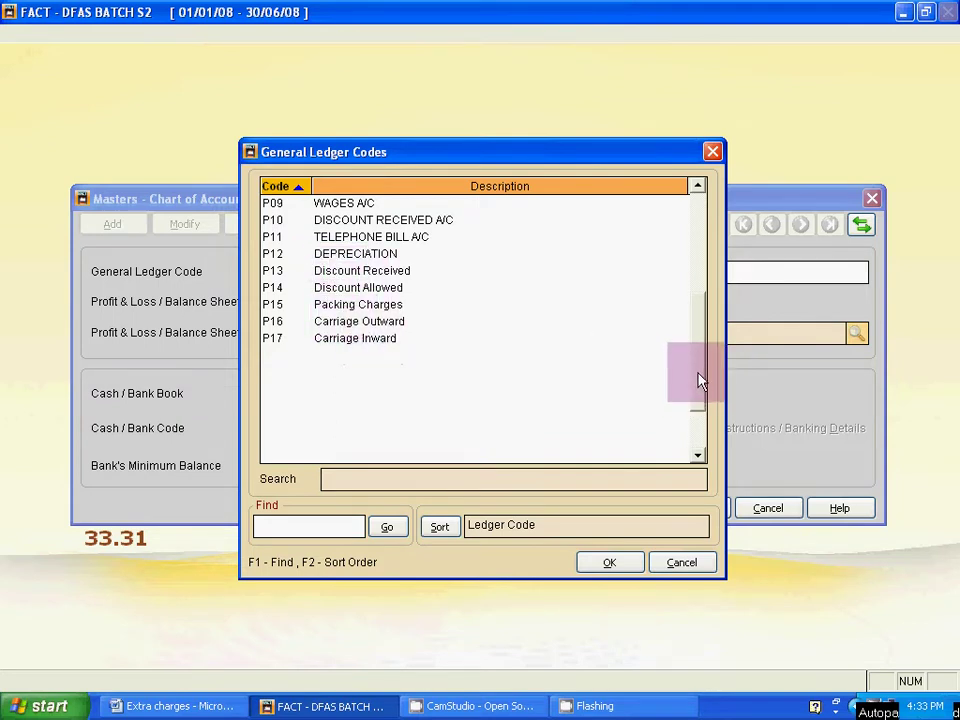
{"action": "scroll", "coordinate": [698, 340], "scroll_direction": "up", "scroll_amount": 4}
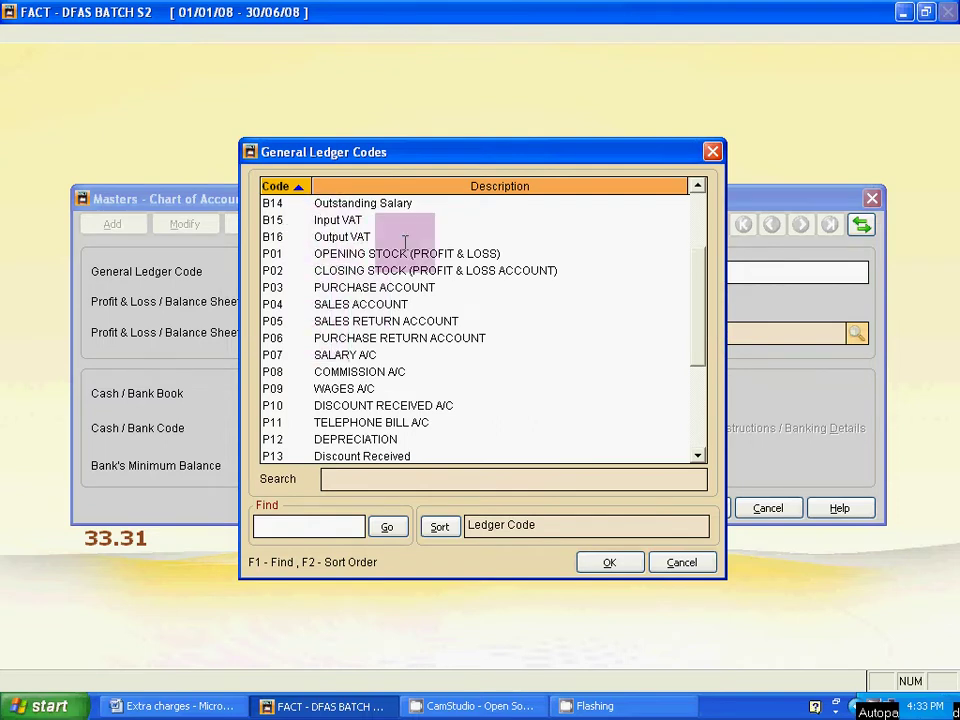
{"action": "key", "text": "Escape"}
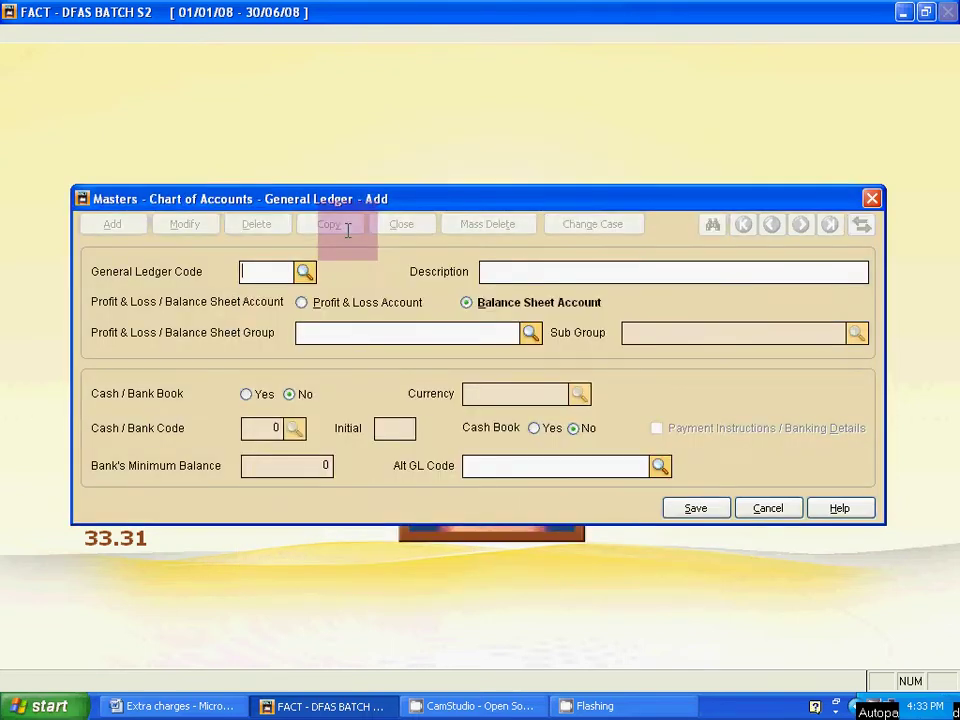
{"action": "key", "text": "Escape"}
{"action": "key", "text": "Escape"}
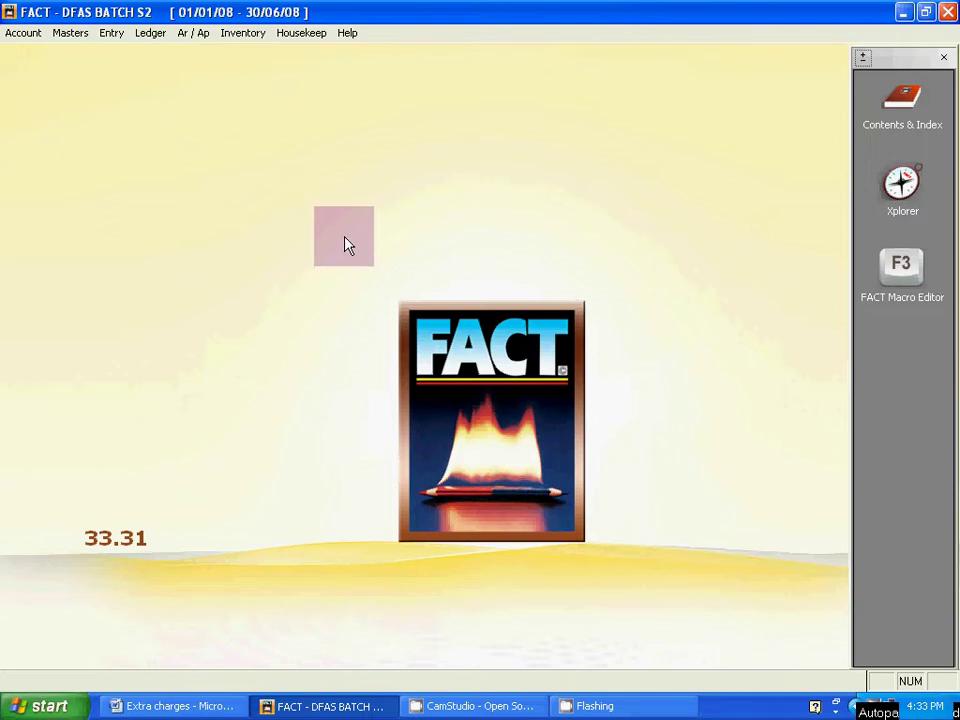
- Start a sales bill term in the System Controls preferences with code 1 and description "Discount"
{"action": "left_click", "coordinate": [24, 38]}
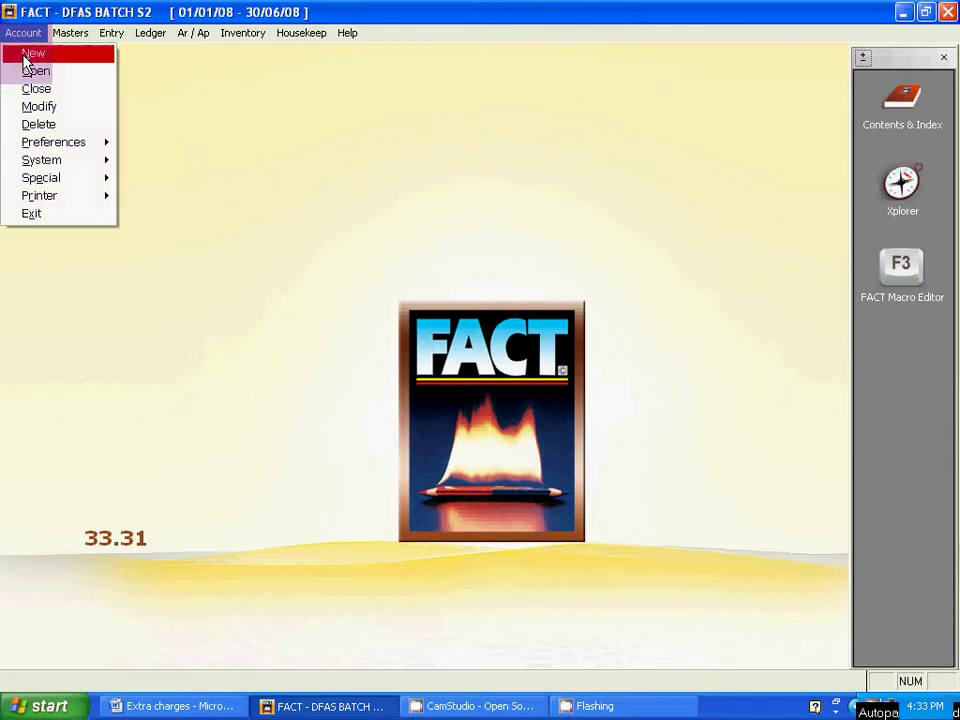
{"action": "mouse_move", "coordinate": [56, 157]}
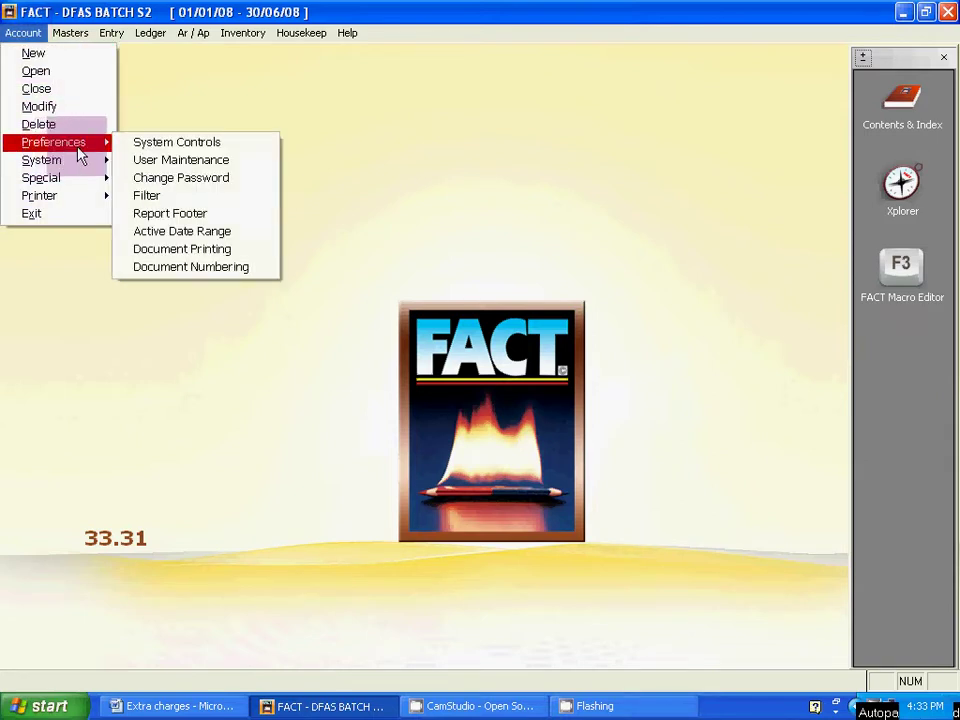
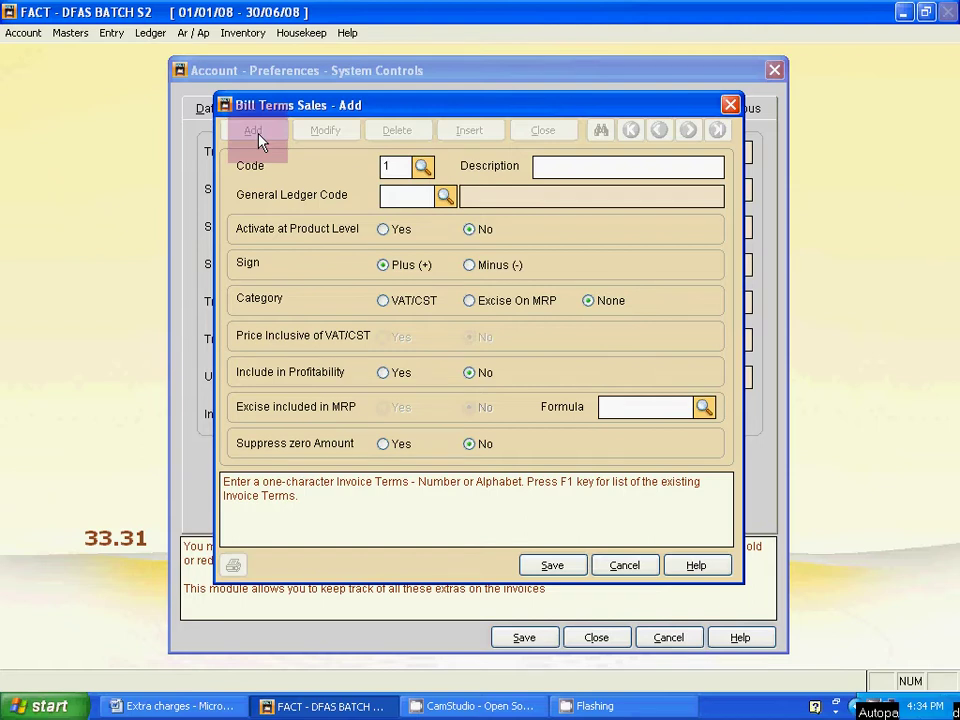
{"action": "key", "text": "Return"}
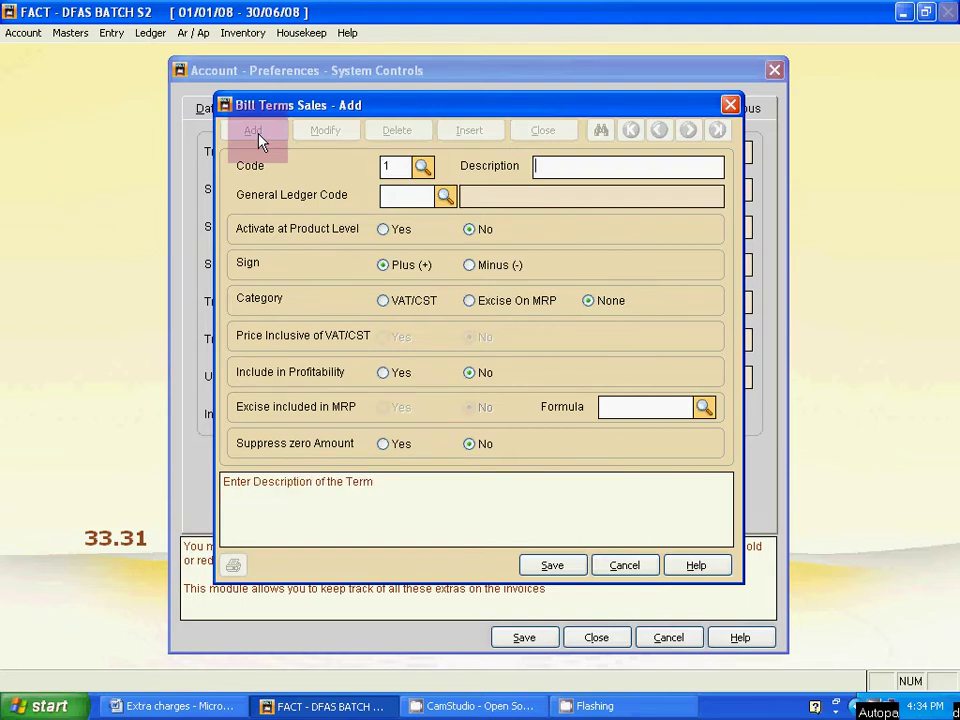
{"action": "type", "text": "disco"}
{"action": "key", "text": "BackSpace"}
{"action": "key", "text": "BackSpace"}
{"action": "key", "text": "BackSpace"}
{"action": "key", "text": "BackSpace"}
{"action": "key", "text": "BackSpace"}
{"action": "key", "text": "BackSpace"}
{"action": "key", "text": "BackSpace"}
{"action": "key", "text": "BackSpace"}
- Link the Discount term to general ledger code P14 Discount Allowed and save it with a Minus sign
{"action": "left_click", "coordinate": [400, 197]}
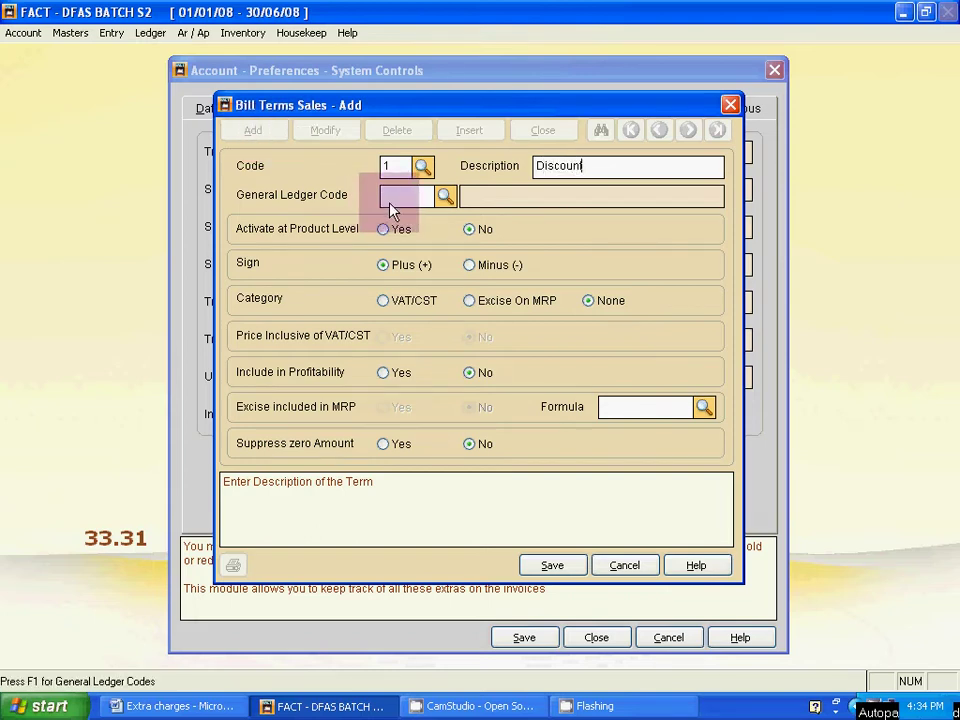
{"action": "left_click", "coordinate": [447, 197]}
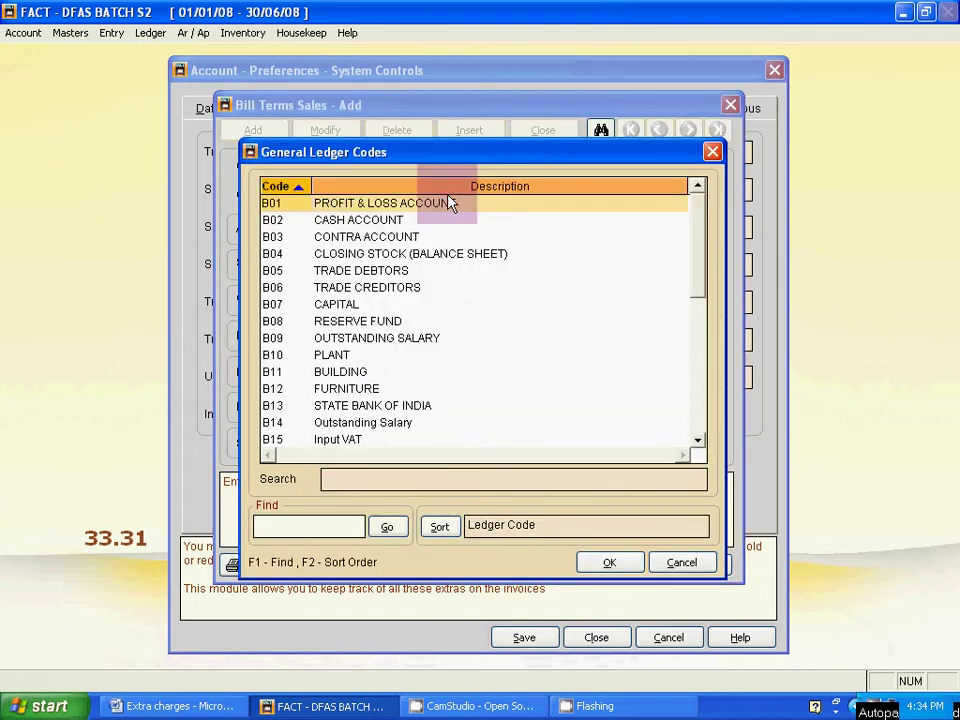
{"action": "left_click_drag", "start_coordinate": [697, 296], "coordinate": [699, 443]}
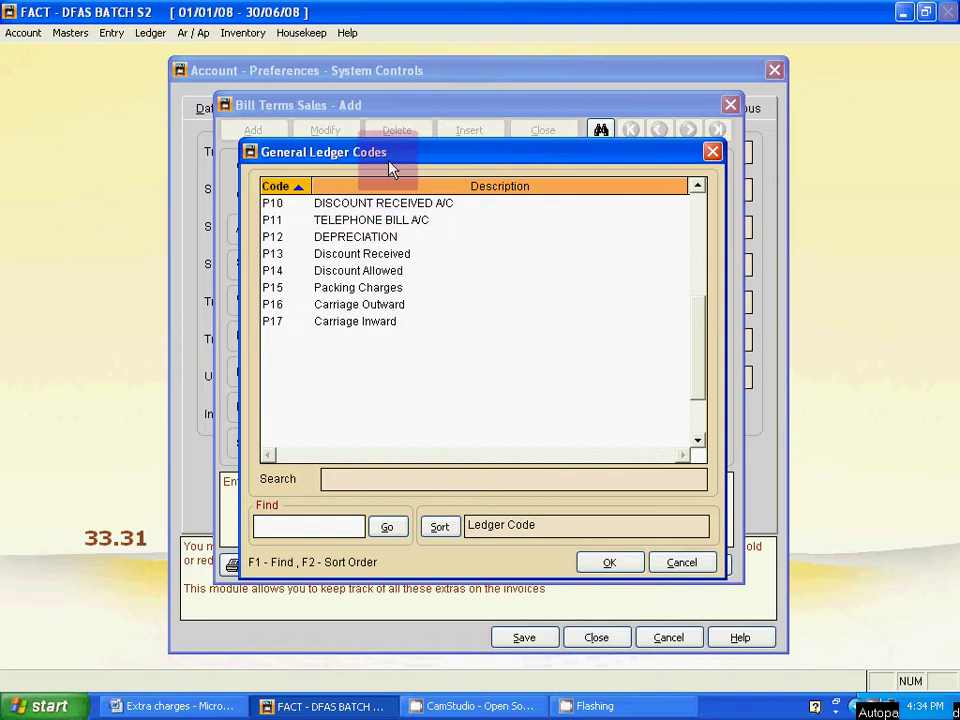
{"action": "left_click_drag", "start_coordinate": [388, 150], "coordinate": [478, 313]}
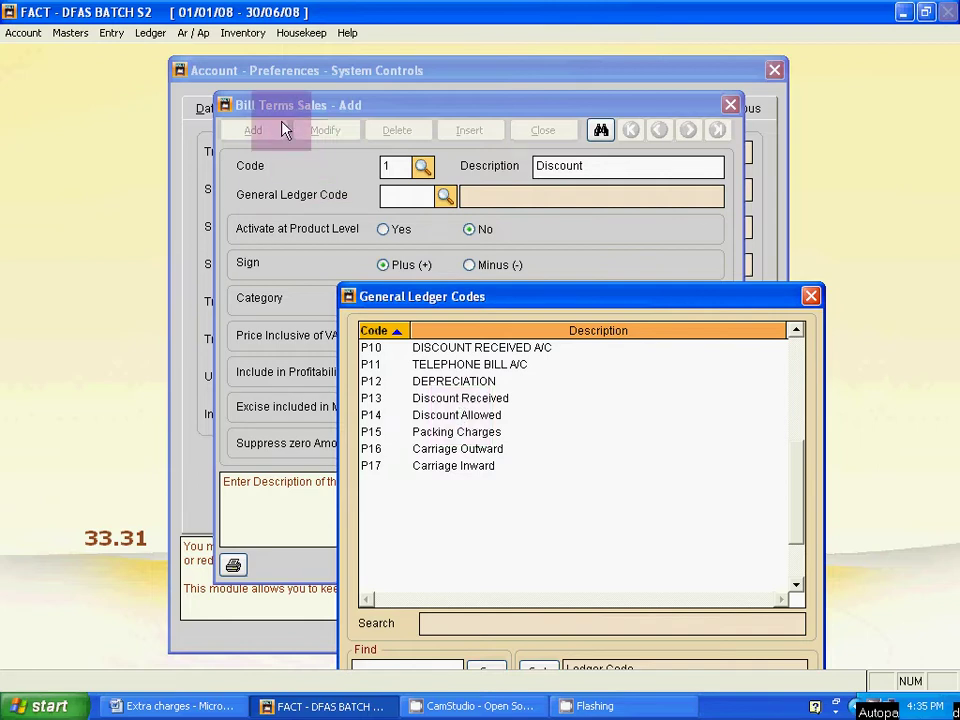
{"action": "left_click", "coordinate": [478, 414]}
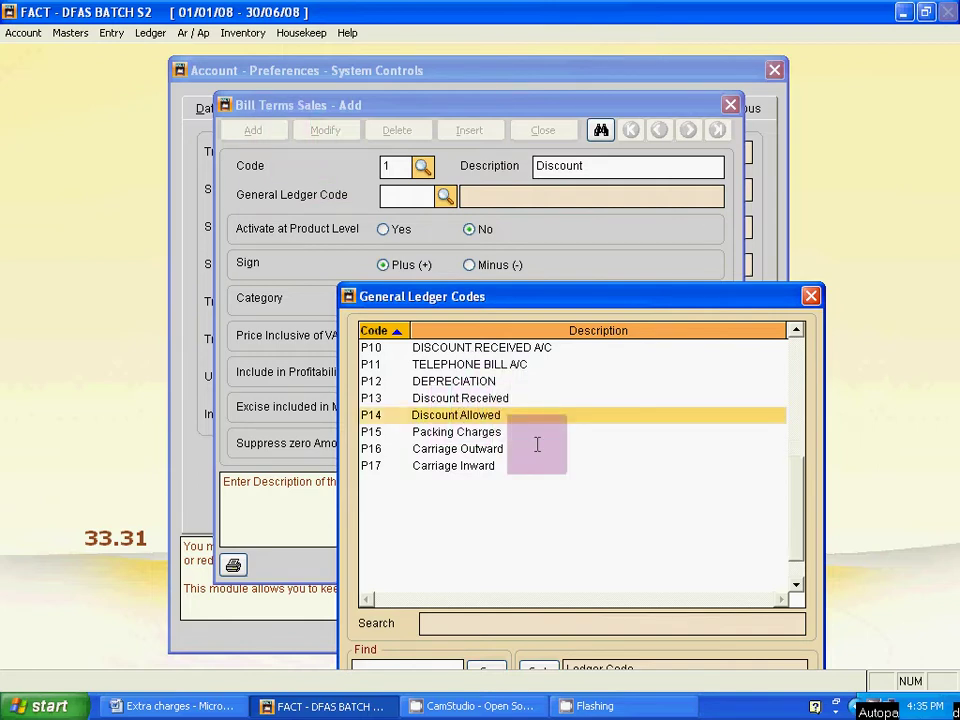
{"action": "left_click_drag", "start_coordinate": [563, 299], "coordinate": [574, 197]}
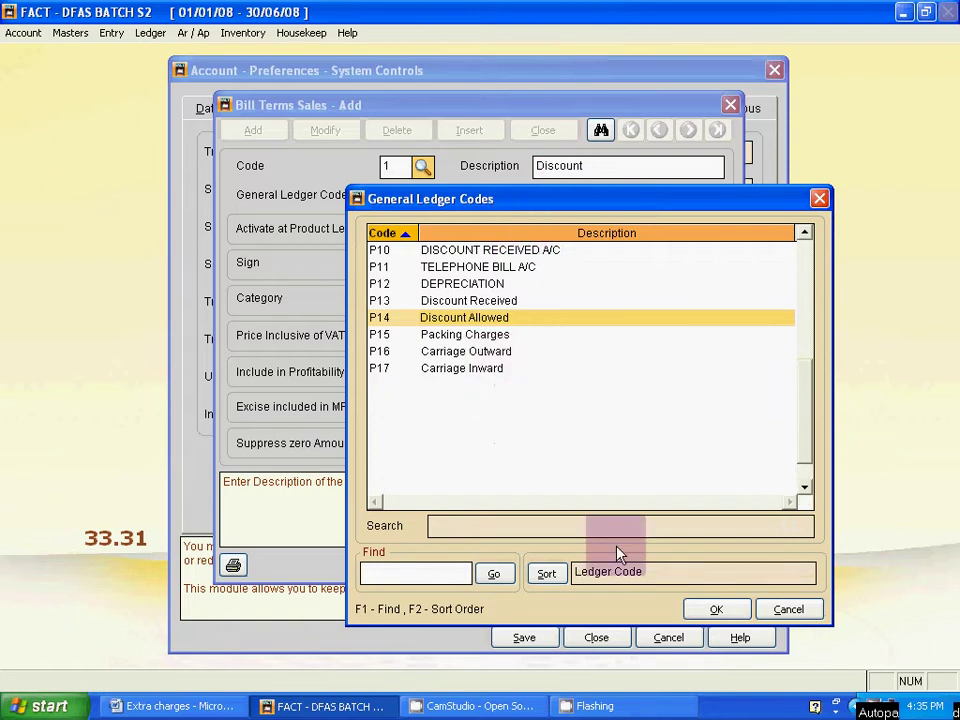
{"action": "left_click", "coordinate": [716, 609]}
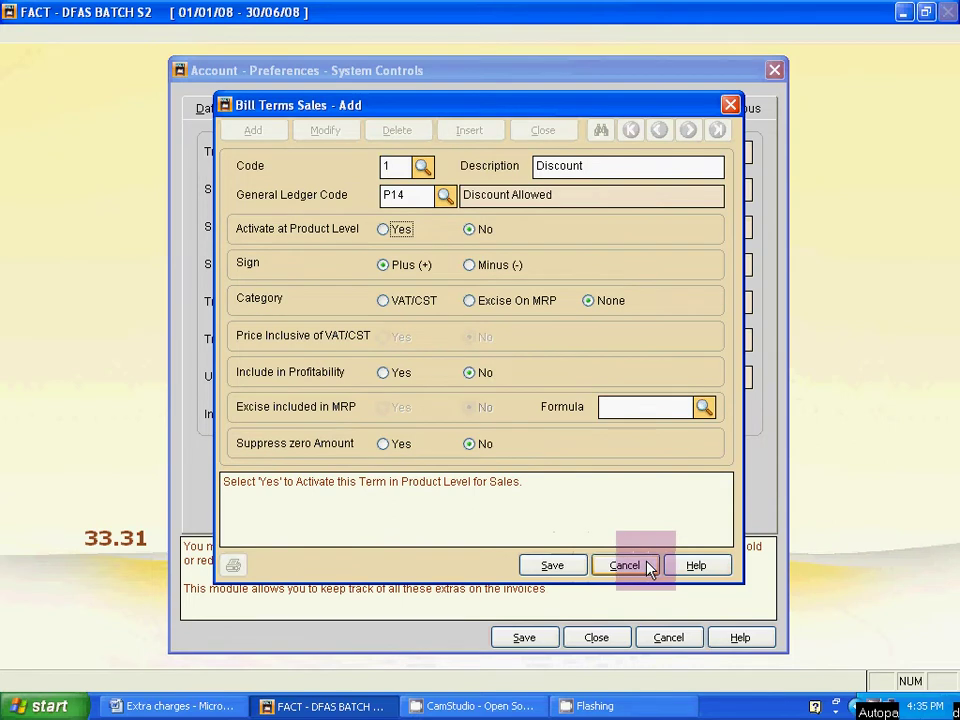
{"action": "left_click", "coordinate": [469, 265]}
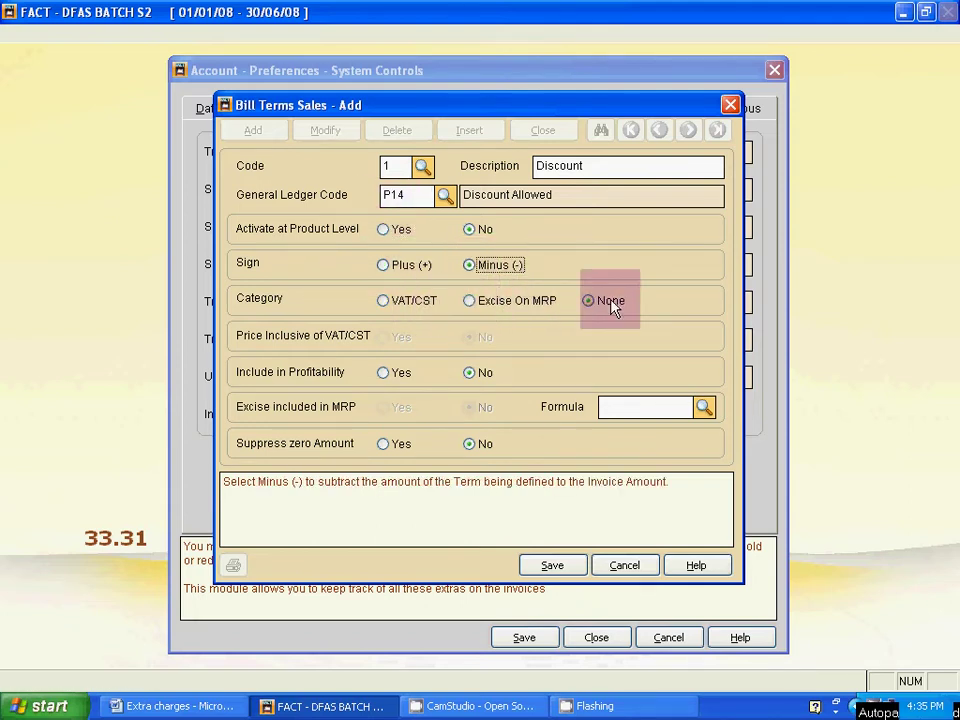
{"action": "left_click", "coordinate": [550, 567]}
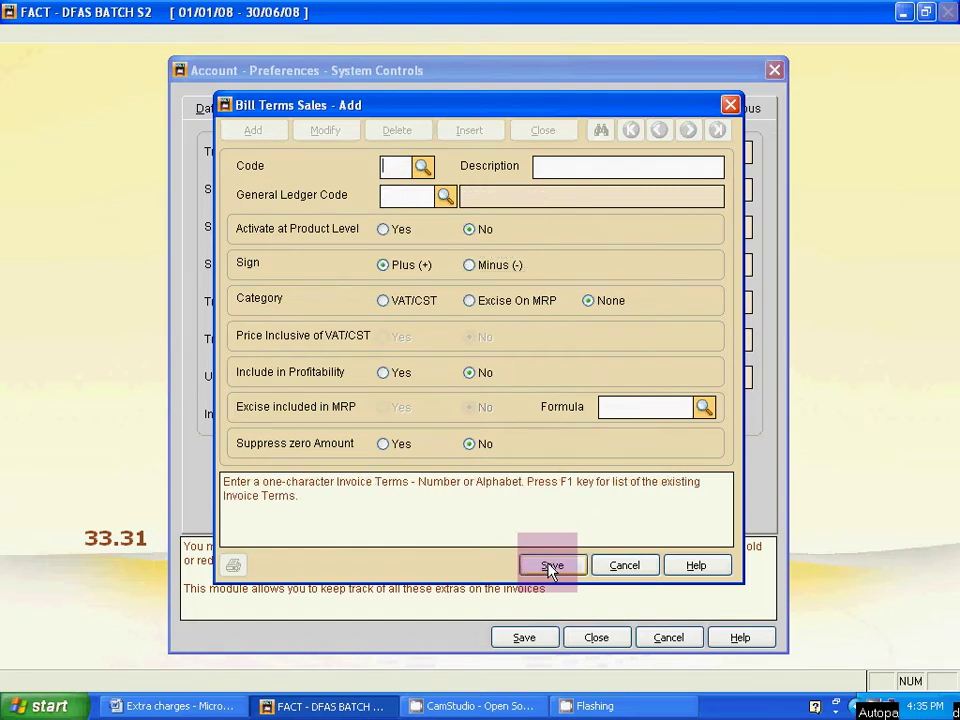
- Start another sales bill term with code 2 and description "Packing"
{"action": "type", "text": "2"}
{"action": "key", "text": "Return"}
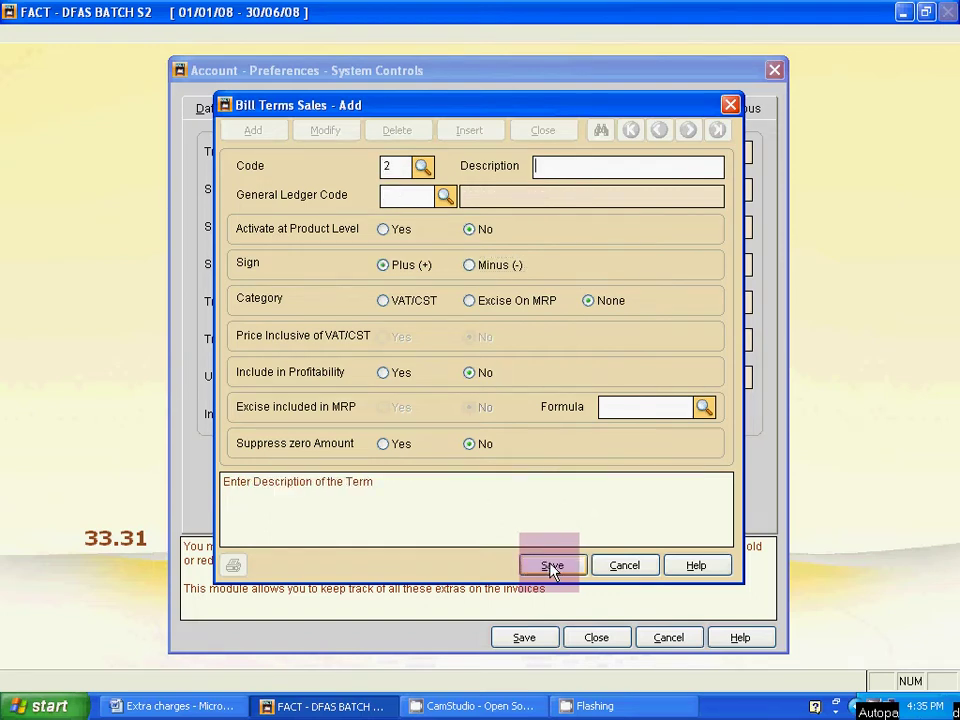
{"action": "type", "text": "PA"}
{"action": "type", "text": "a"}
{"action": "type", "text": "cking"}
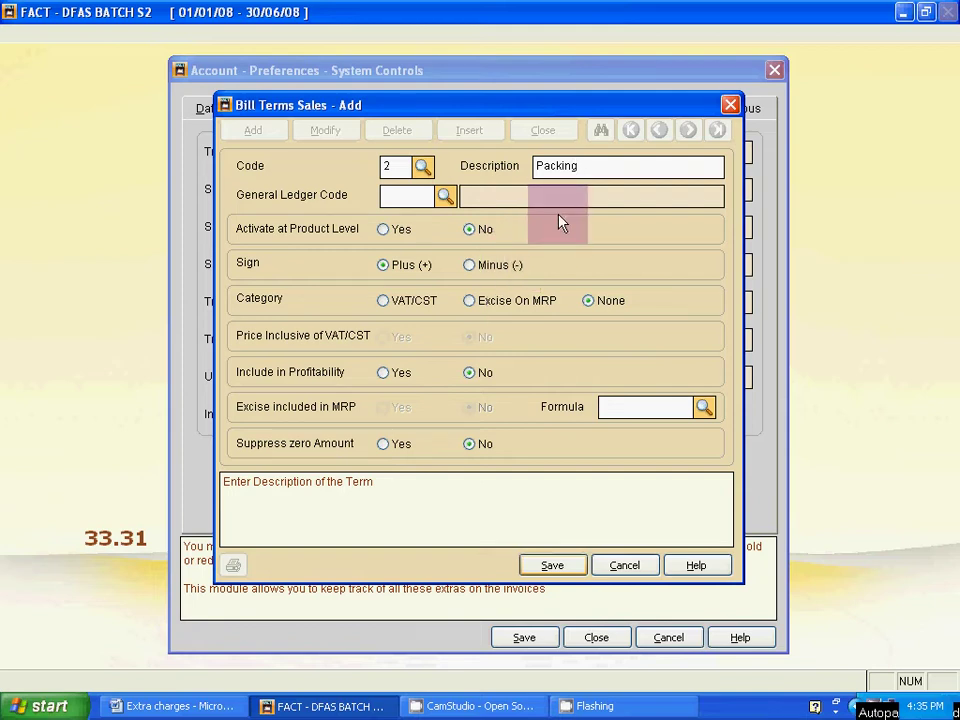
- Link the Packing term to general ledger code P15 Packing Charges and save it
{"action": "left_click", "coordinate": [447, 198]}
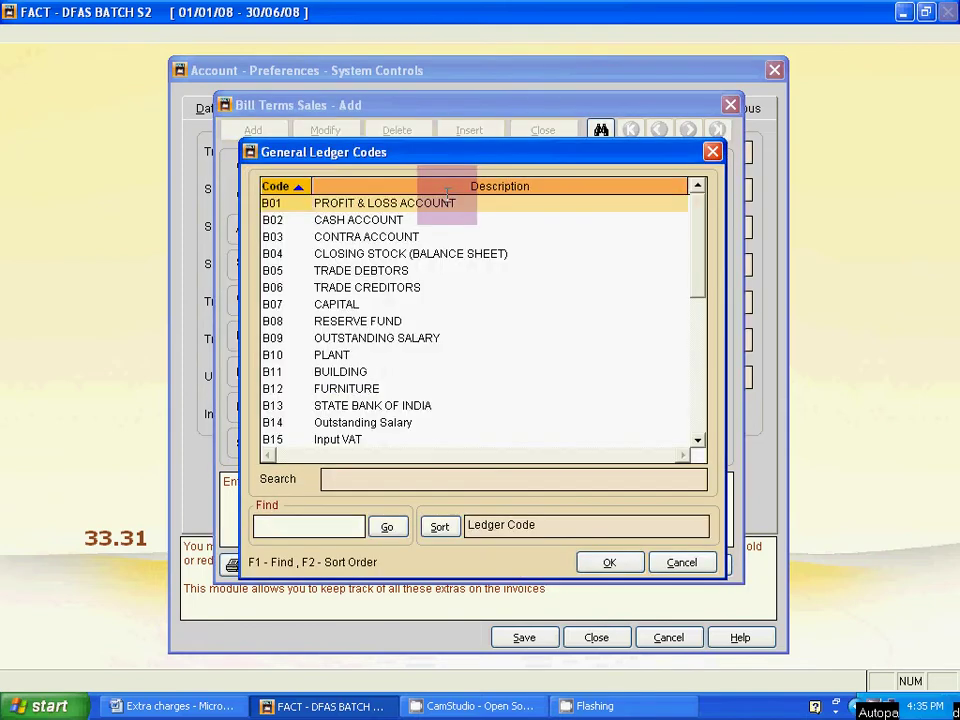
{"action": "left_click_drag", "start_coordinate": [707, 279], "coordinate": [699, 407]}
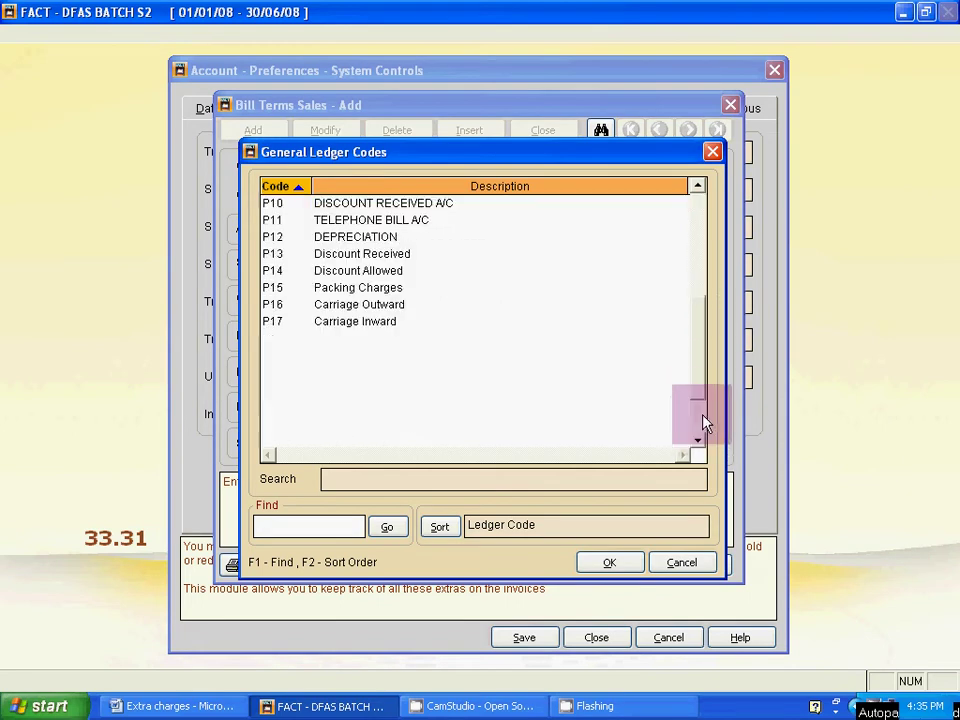
{"action": "left_click", "coordinate": [392, 287]}
{"action": "double_click", "coordinate": [392, 287]}
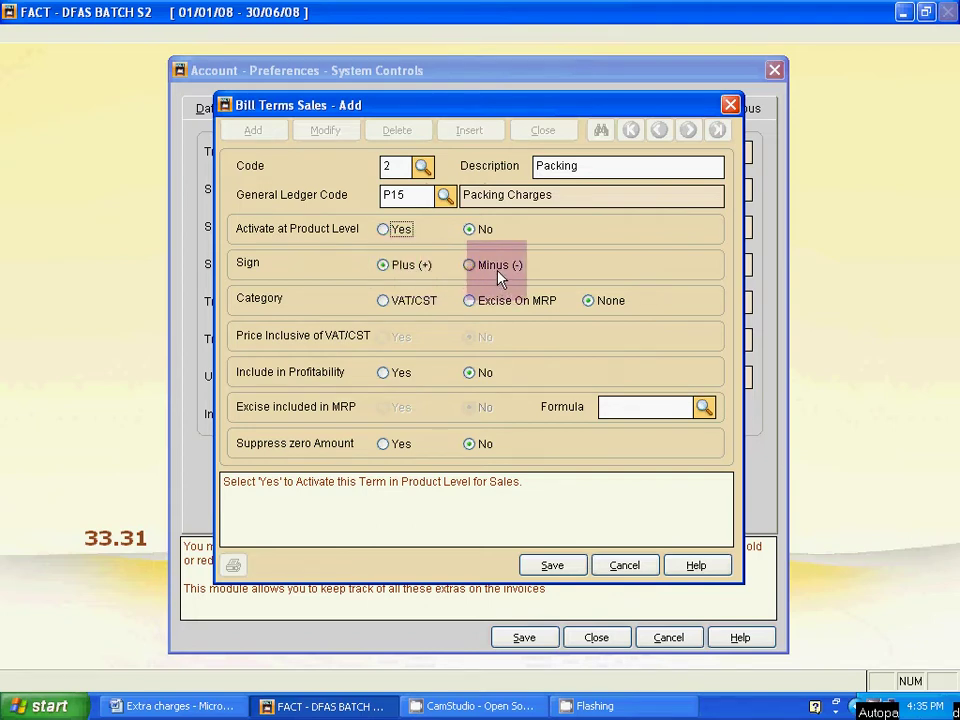
{"action": "left_click", "coordinate": [552, 565]}
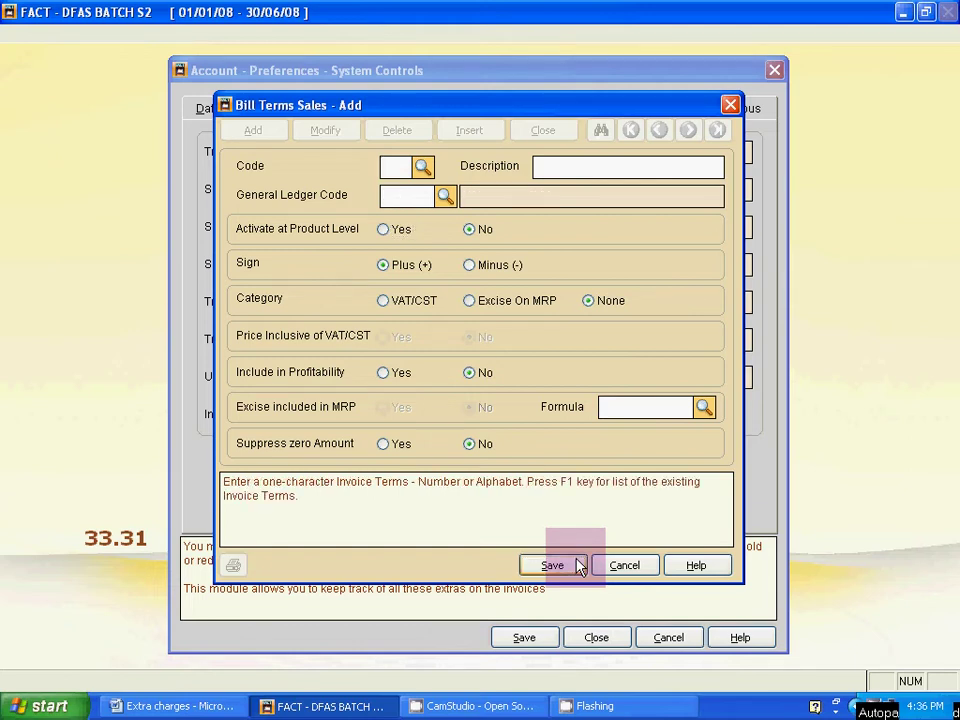
- Add sales bill term 3 "Carriage" linked to general ledger code P16 Carriage Outward with a Plus sign, and save it
{"action": "key", "text": "Return"}
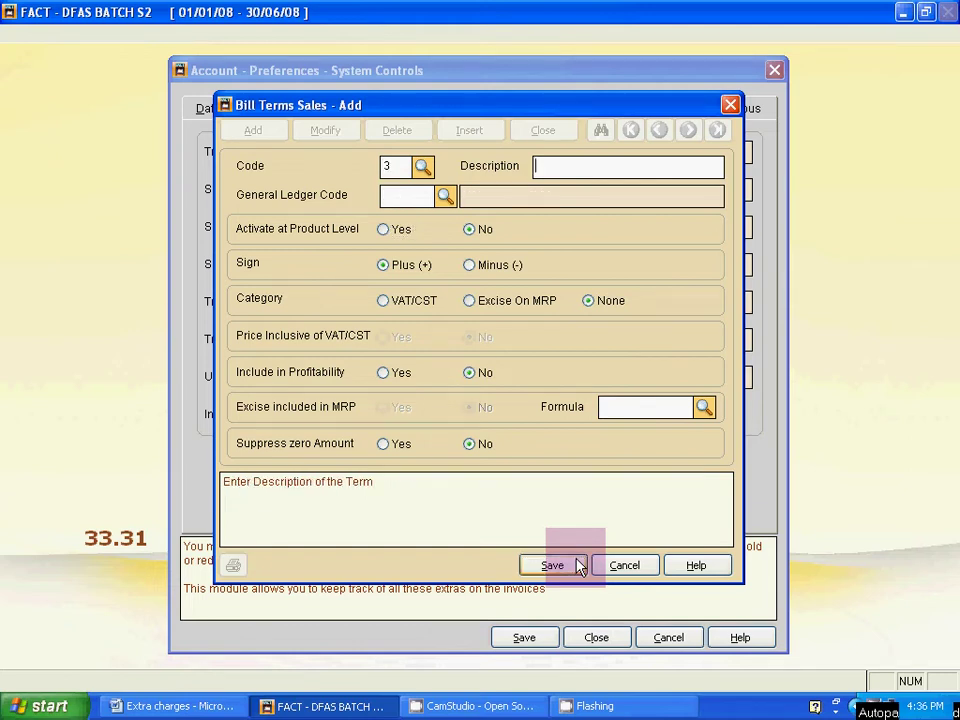
{"action": "type", "text": "Carriage"}
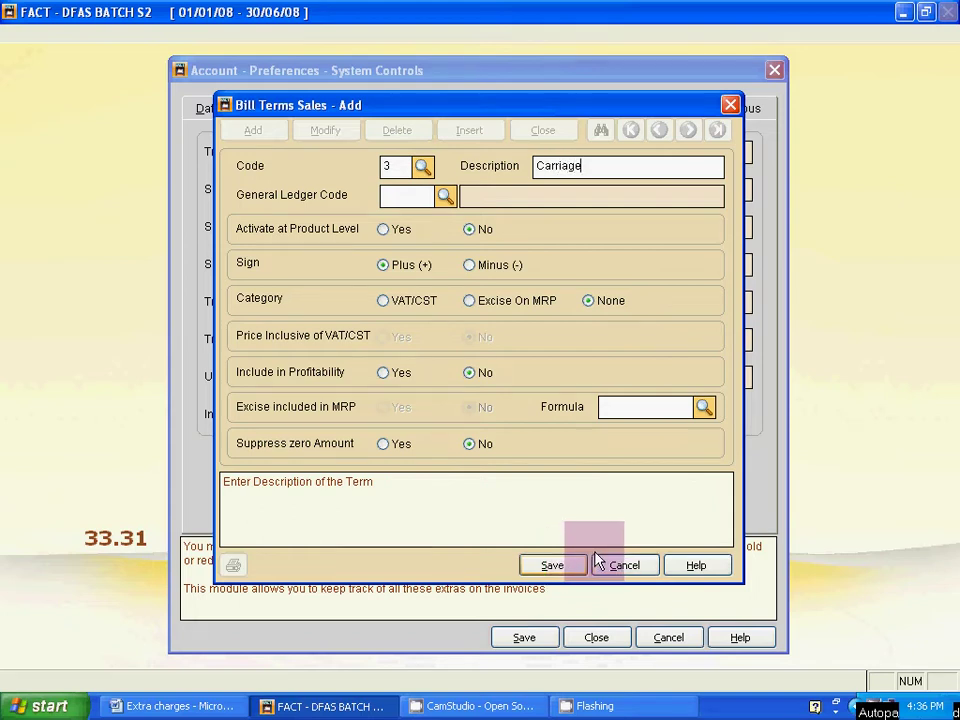
{"action": "left_click", "coordinate": [445, 197]}
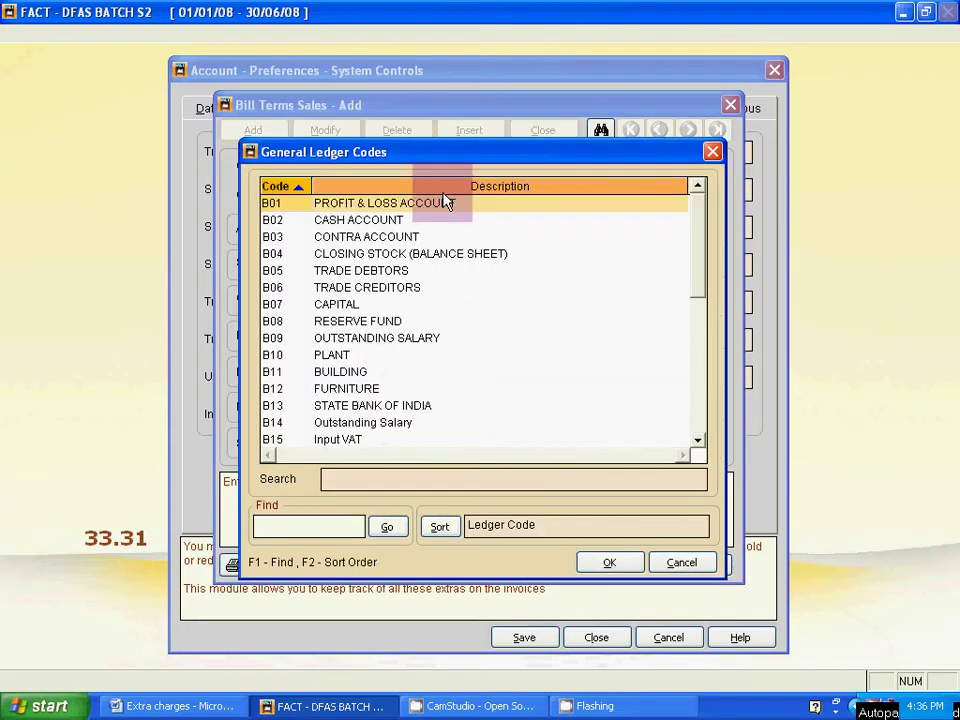
{"action": "left_click_drag", "start_coordinate": [705, 274], "coordinate": [707, 430]}
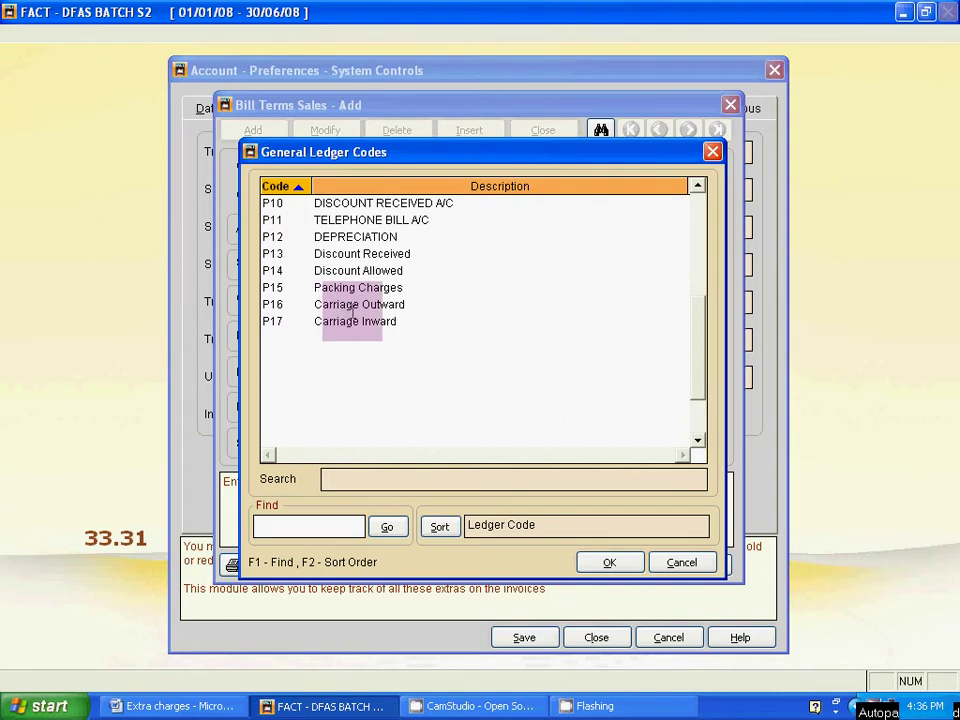
{"action": "mouse_move", "coordinate": [380, 152]}
{"action": "left_mouse_down"}
{"action": "mouse_move", "coordinate": [391, 259]}
{"action": "mouse_move", "coordinate": [391, 158]}
{"action": "left_mouse_up"}
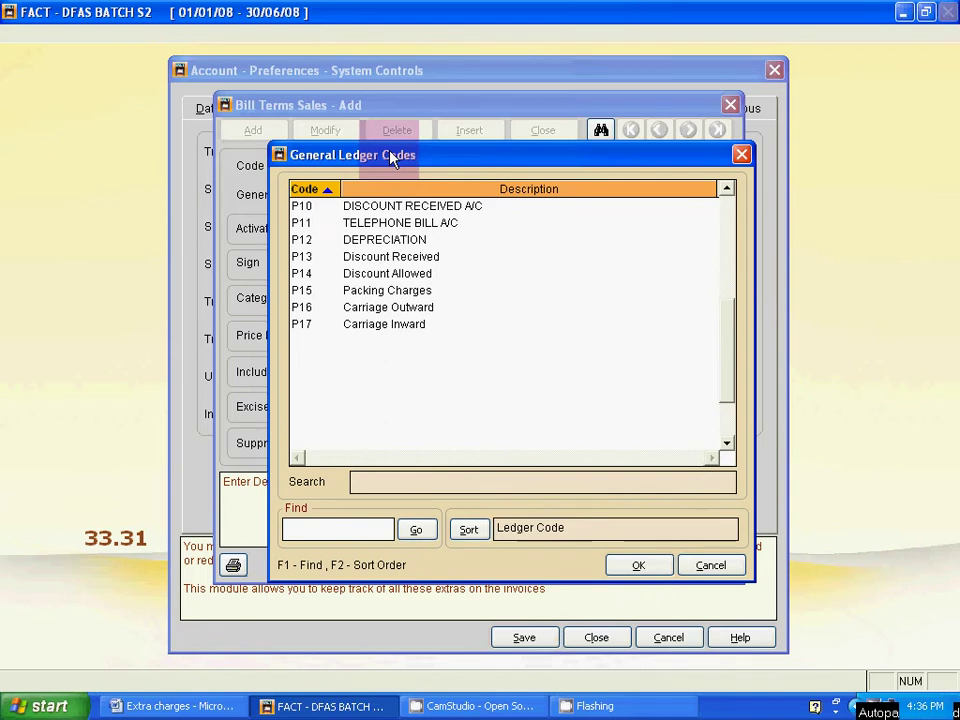
{"action": "left_click", "coordinate": [415, 321]}
{"action": "left_click", "coordinate": [416, 309]}
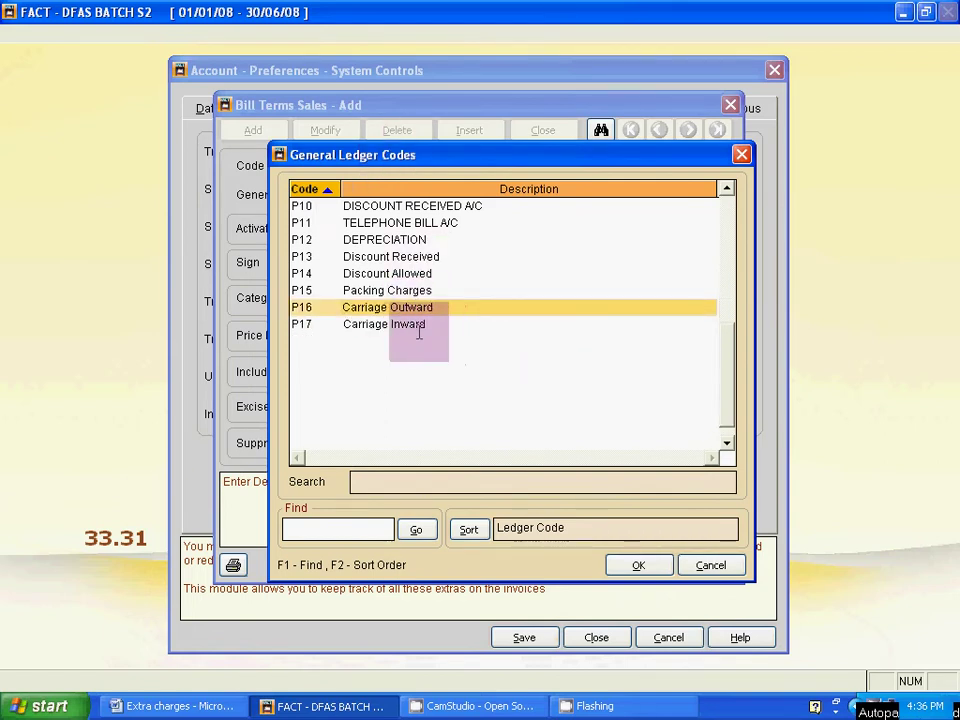
{"action": "left_click", "coordinate": [636, 566]}
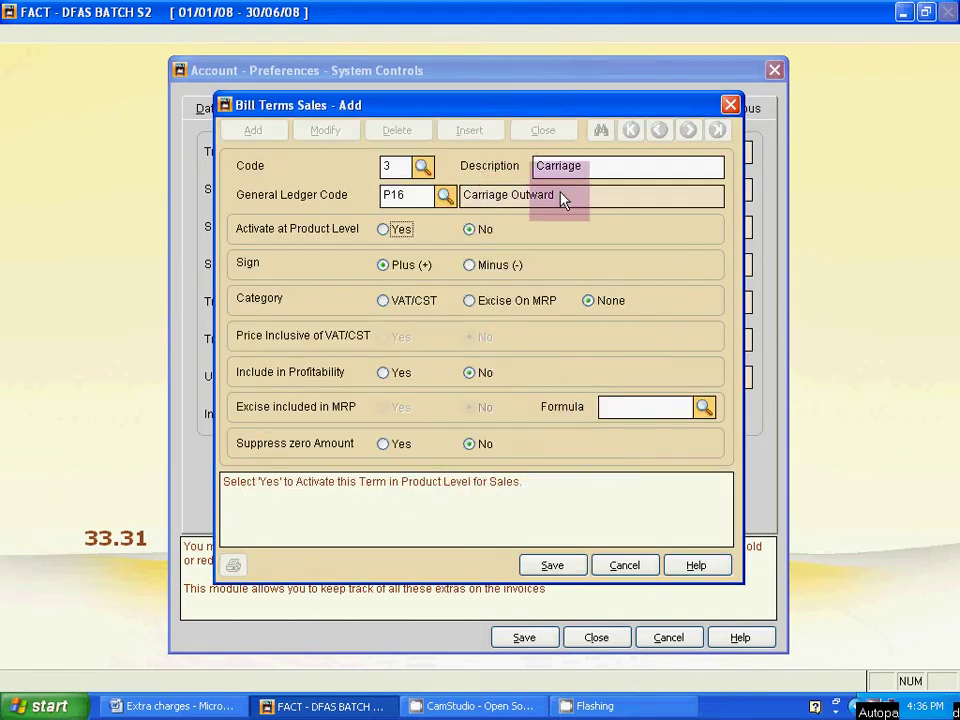
{"action": "left_click", "coordinate": [390, 267]}
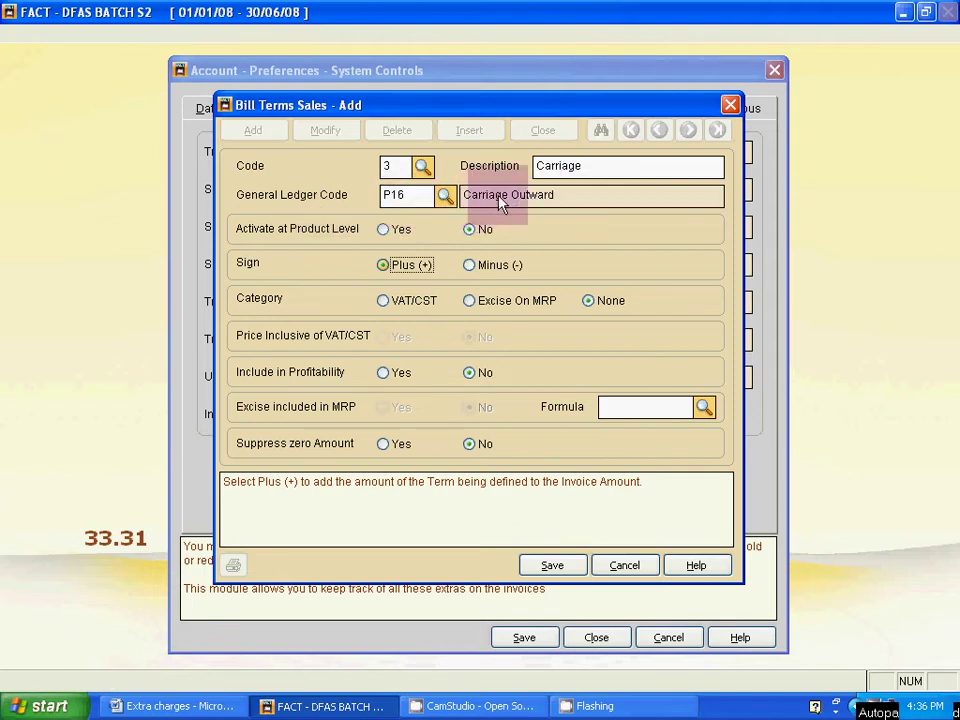
{"action": "left_click", "coordinate": [562, 567]}
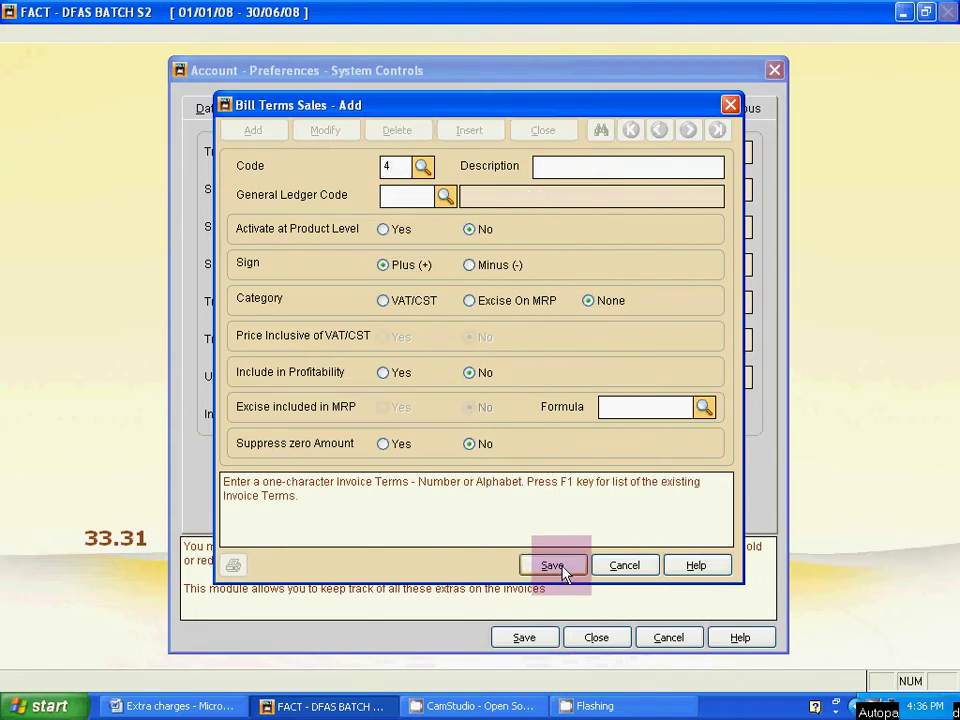
- Start another sales bill term with code 4 and description "Output VAT"
{"action": "key", "text": "Return"}
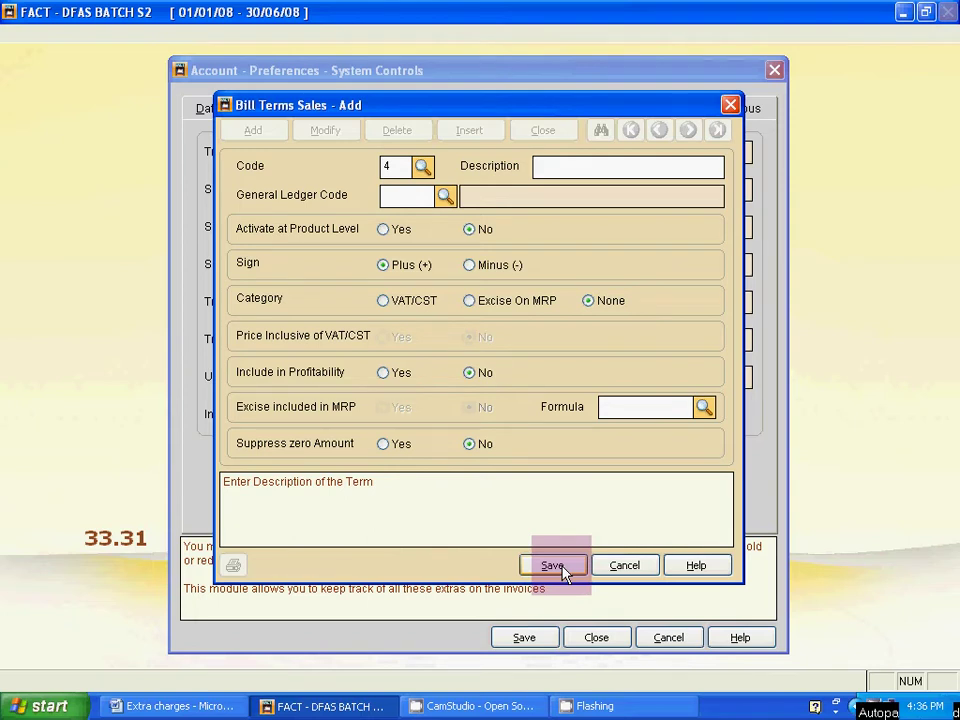
{"action": "key", "text": "BackSpace"}
{"action": "key", "text": "BackSpace"}
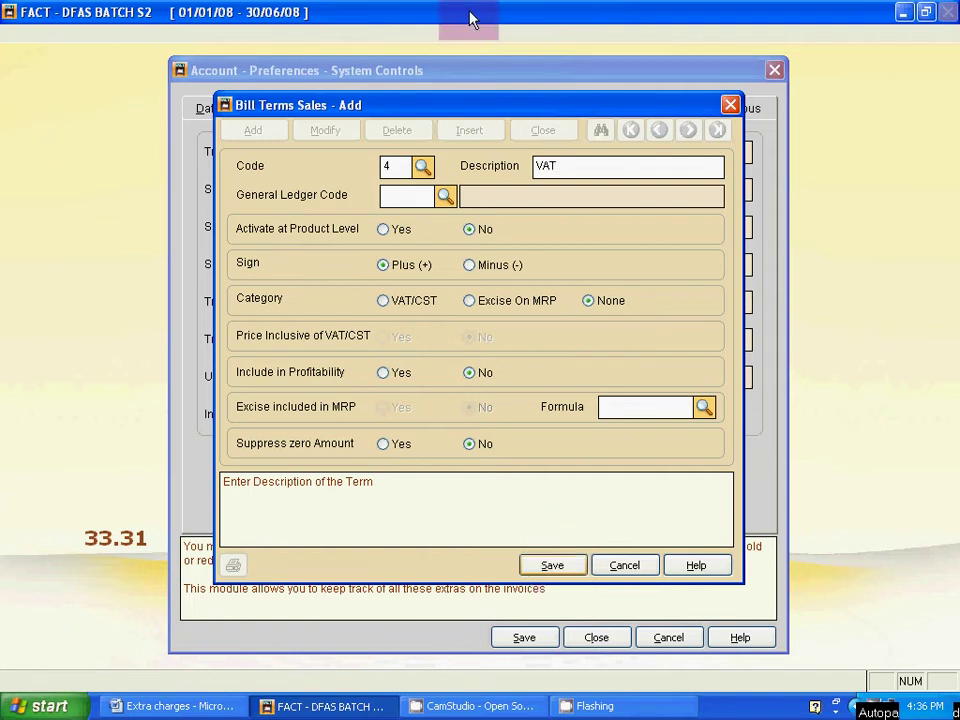
{"action": "left_click", "coordinate": [537, 168]}
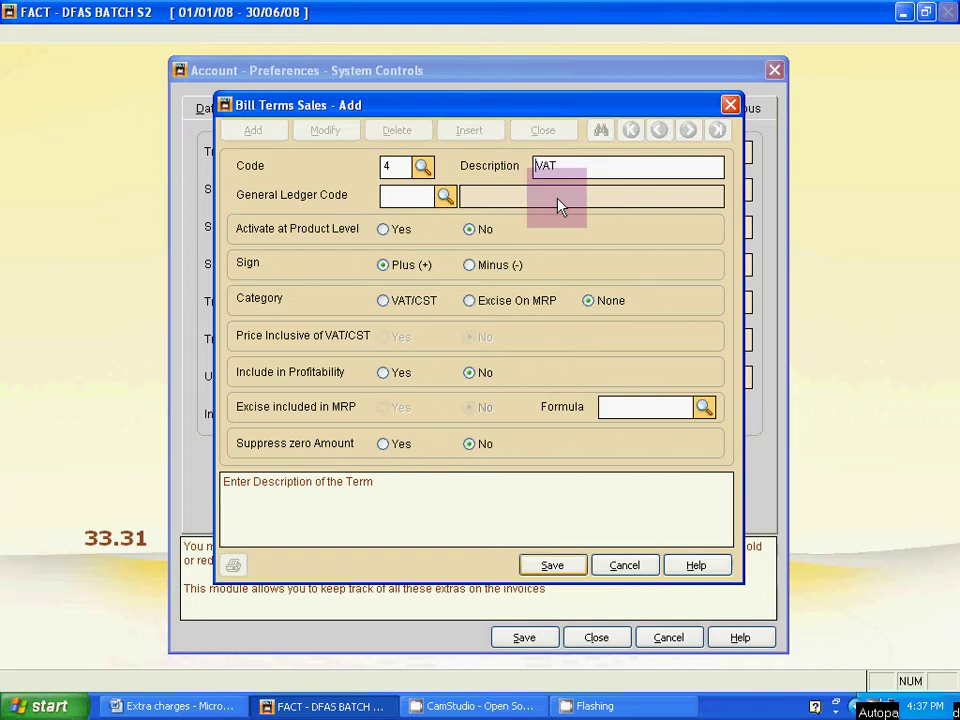
{"action": "type", "text": "Output"}
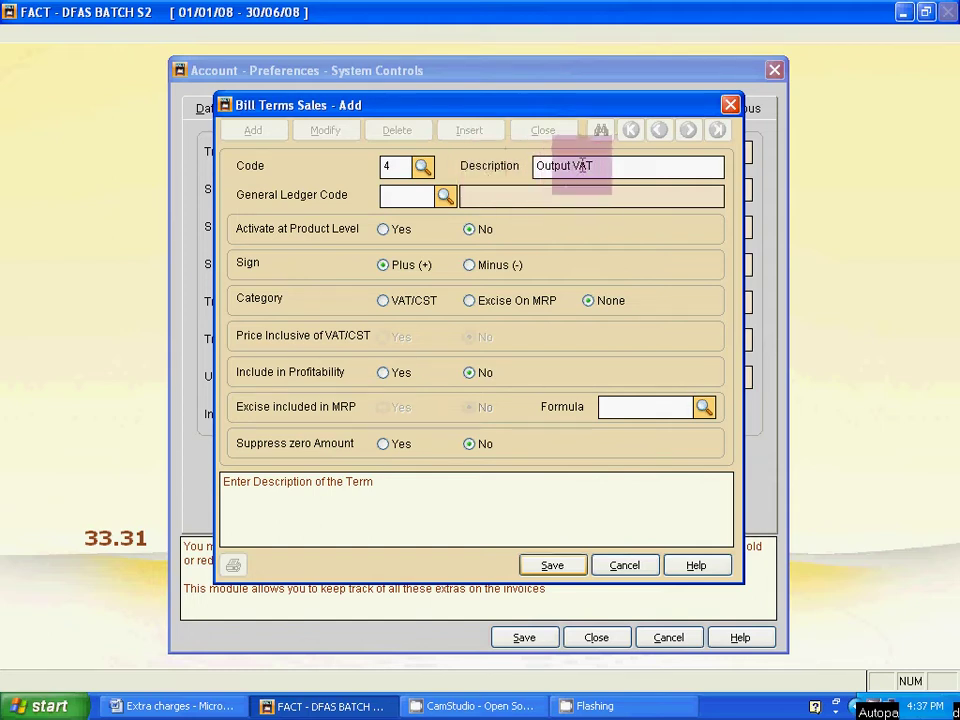
{"action": "key", "text": "BackSpace"}
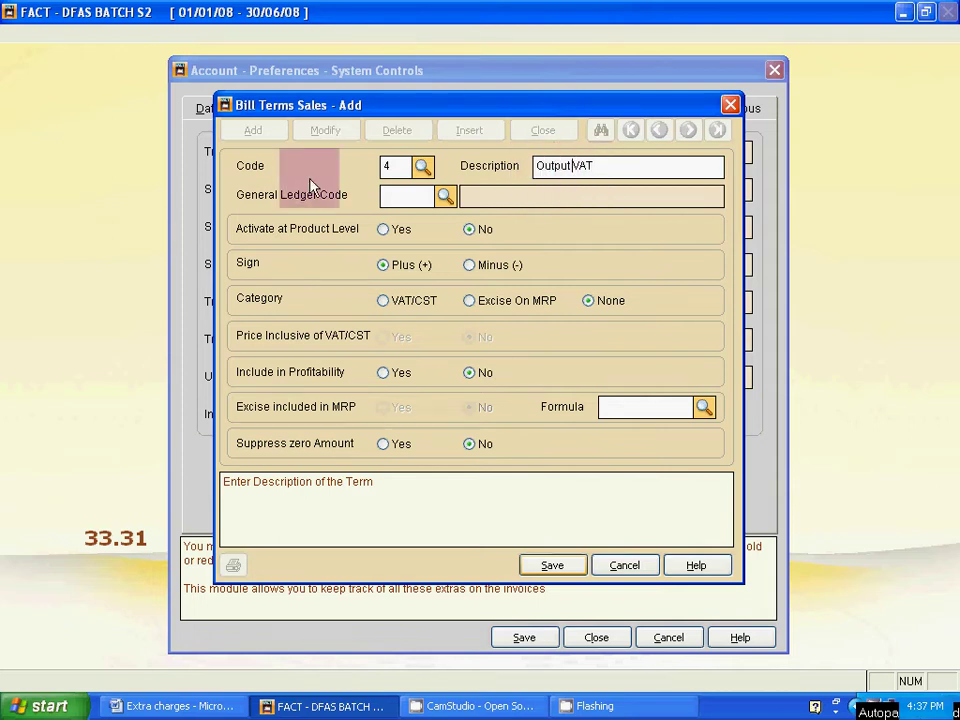
- Link the term to general ledger code B16 Output VAT with Plus sign and VAT/CST category, save it and close the sales bill terms
{"action": "left_click", "coordinate": [444, 198]}
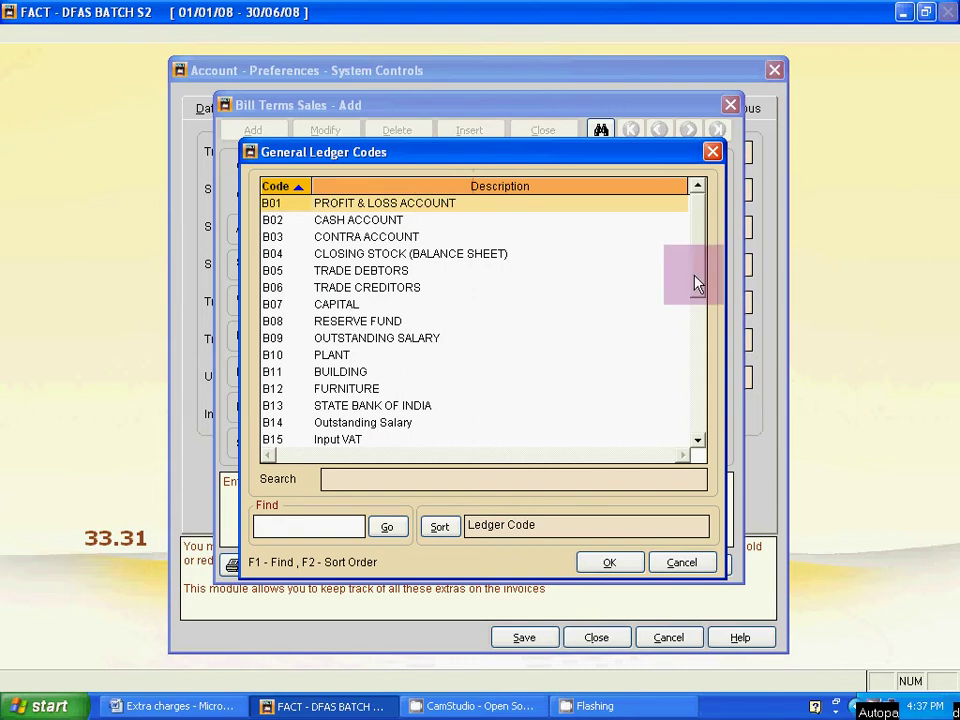
{"action": "left_click_drag", "start_coordinate": [697, 285], "coordinate": [692, 411]}
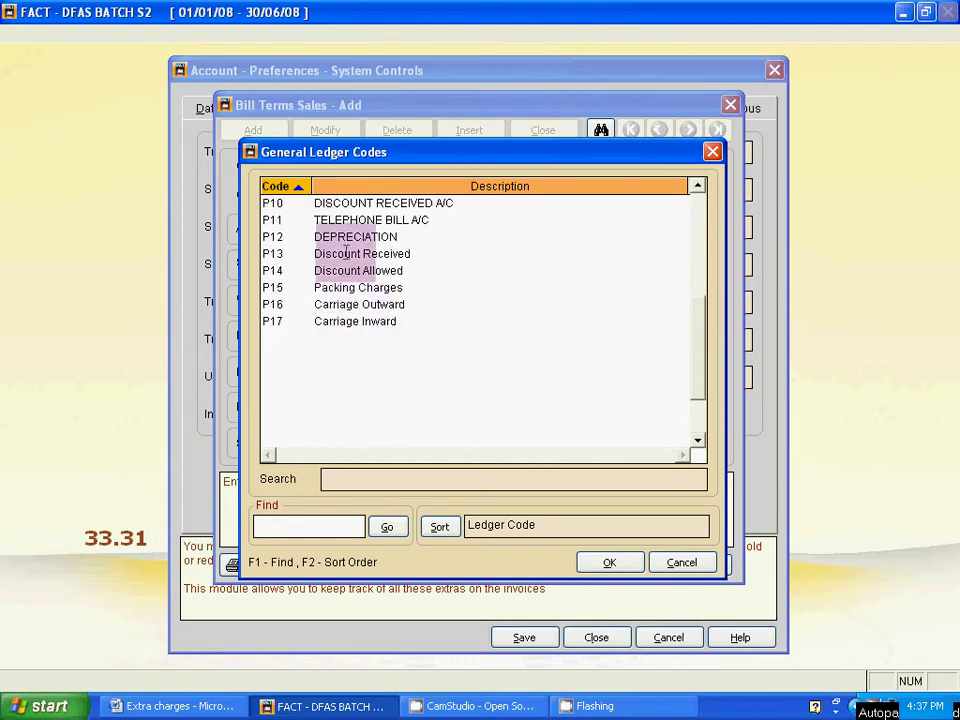
{"action": "scroll", "coordinate": [714, 270], "scroll_direction": "up", "scroll_amount": 7}
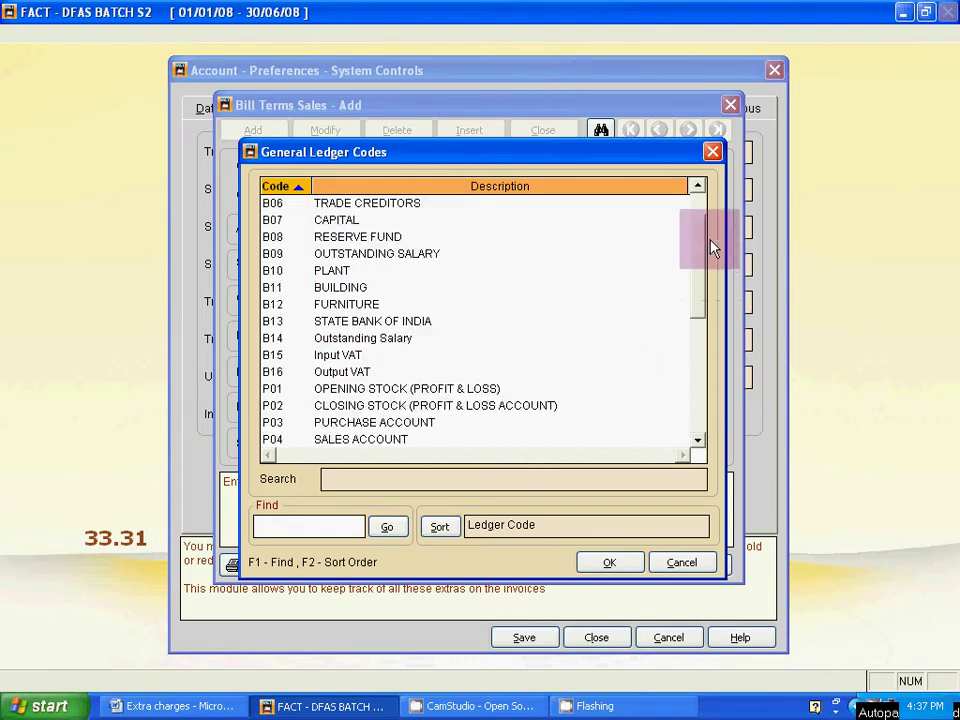
{"action": "double_click", "coordinate": [338, 371]}
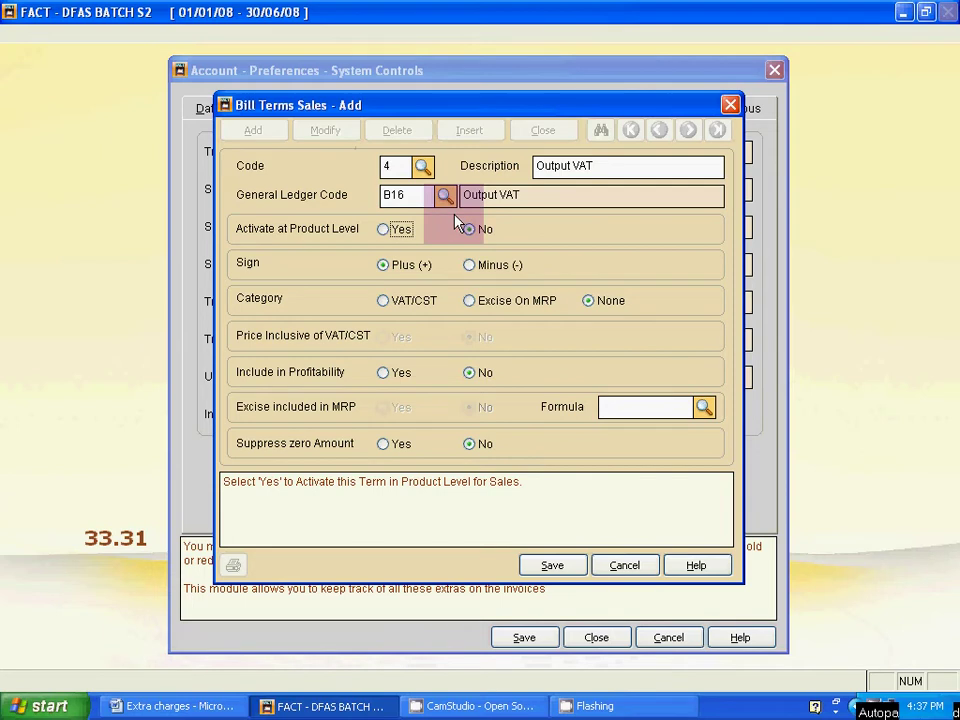
{"action": "left_click", "coordinate": [406, 268]}
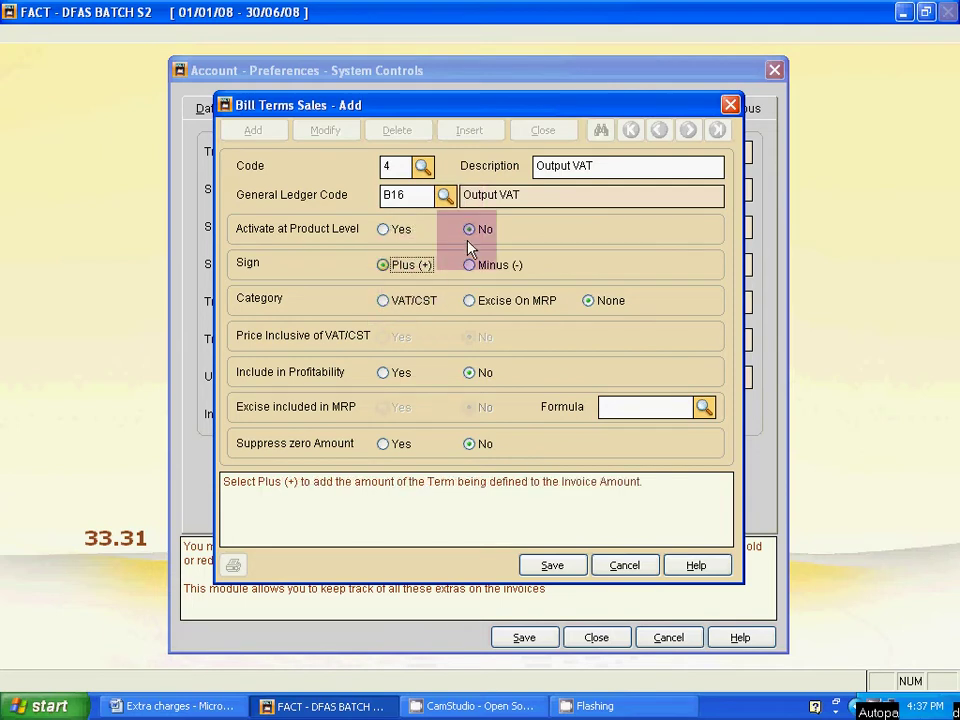
{"action": "left_click", "coordinate": [384, 303]}
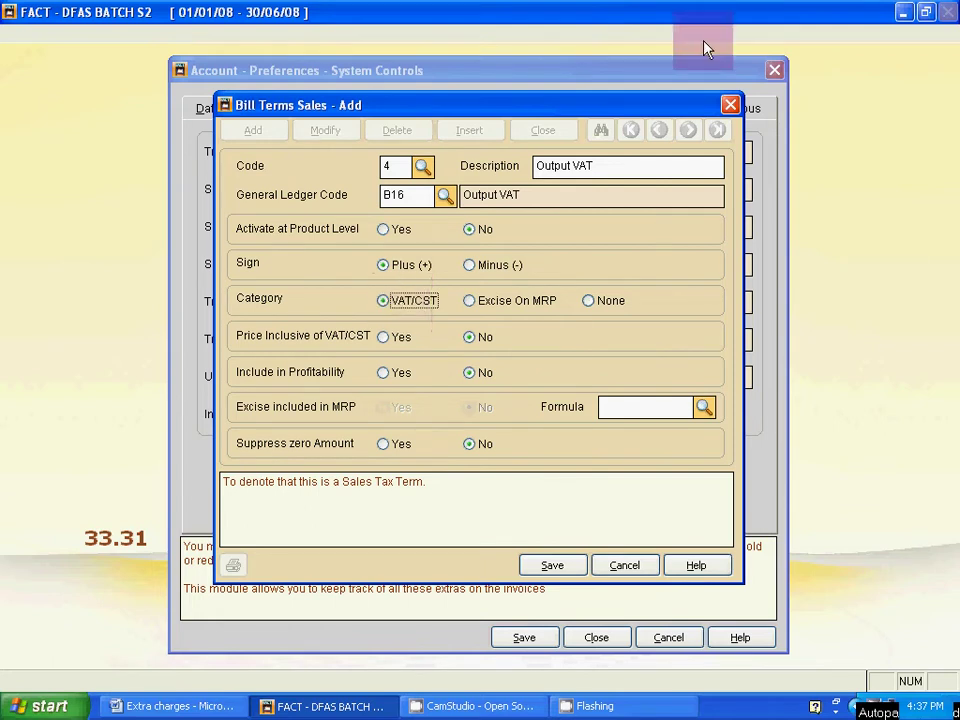
{"action": "left_click", "coordinate": [553, 566]}
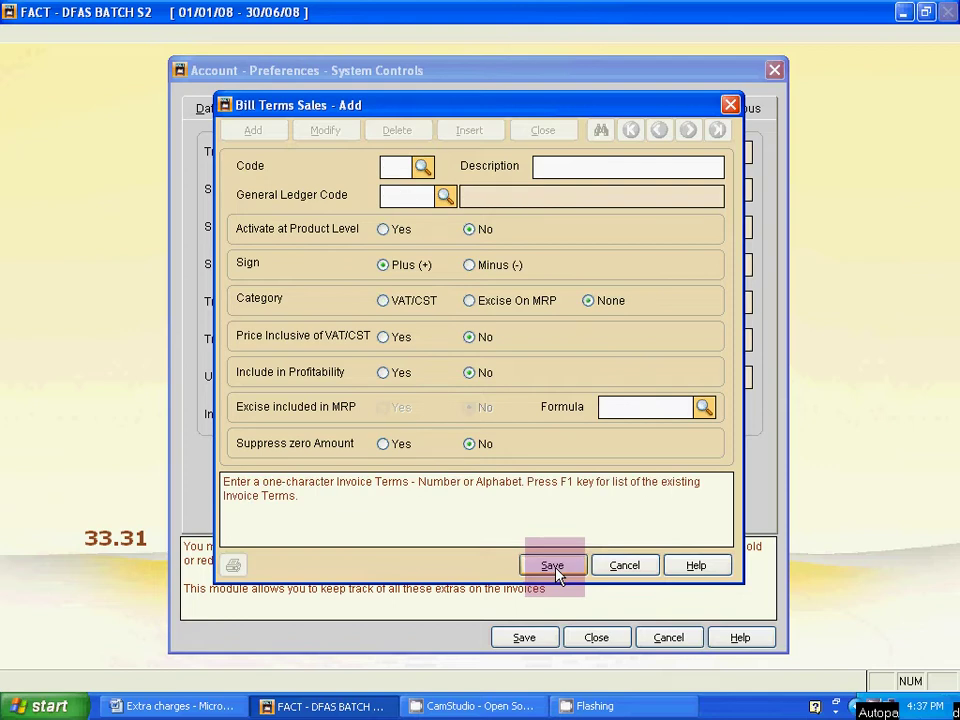
{"action": "left_click", "coordinate": [626, 570]}
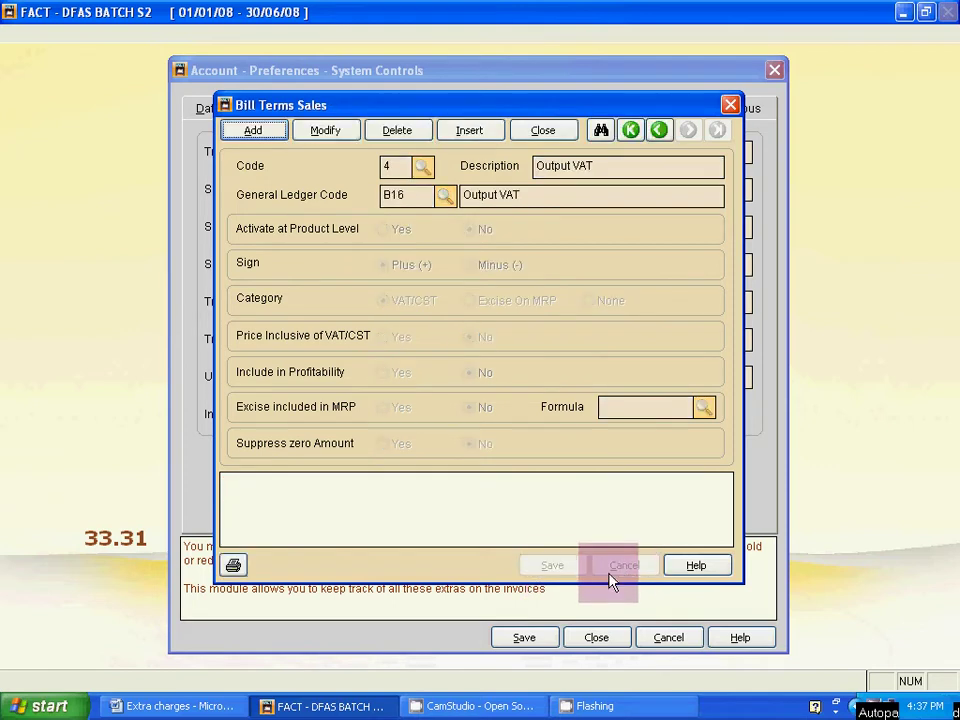
{"action": "key", "text": "alt+c"}
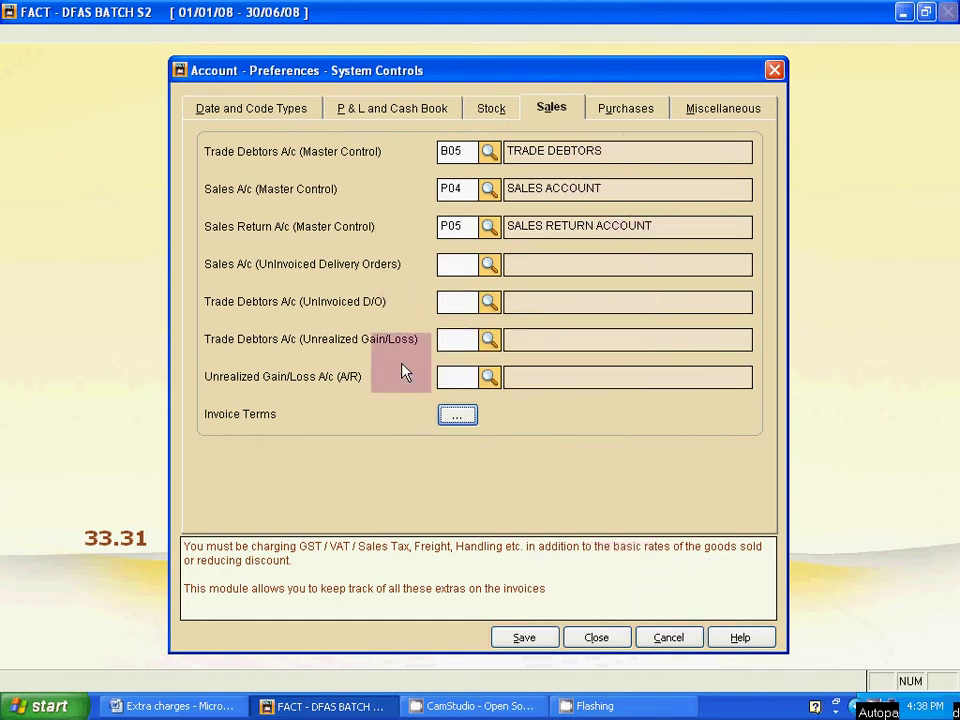
- Start a purchase bill term in the purchase invoice terms with code 1 and description "Discount"
{"action": "left_click", "coordinate": [613, 117]}
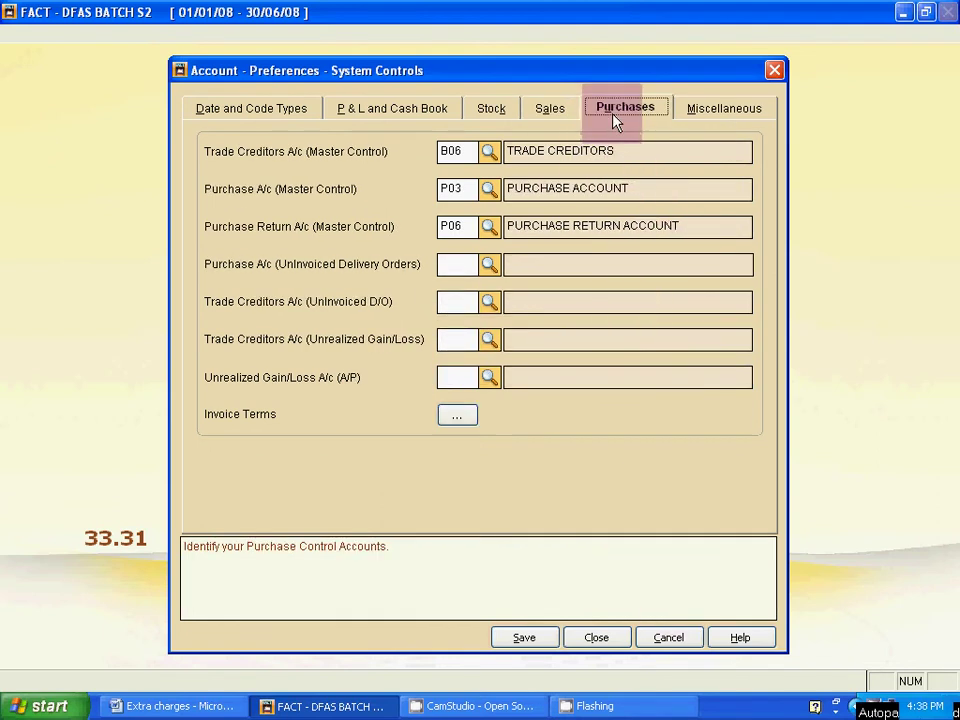
{"action": "left_click", "coordinate": [457, 416]}
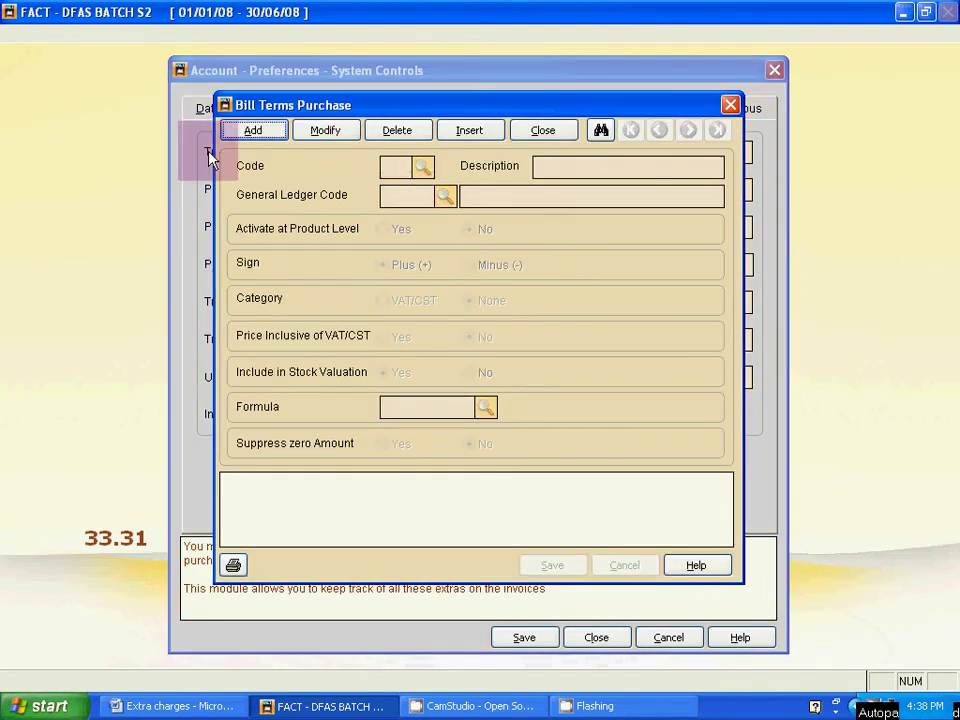
{"action": "left_click", "coordinate": [253, 130]}
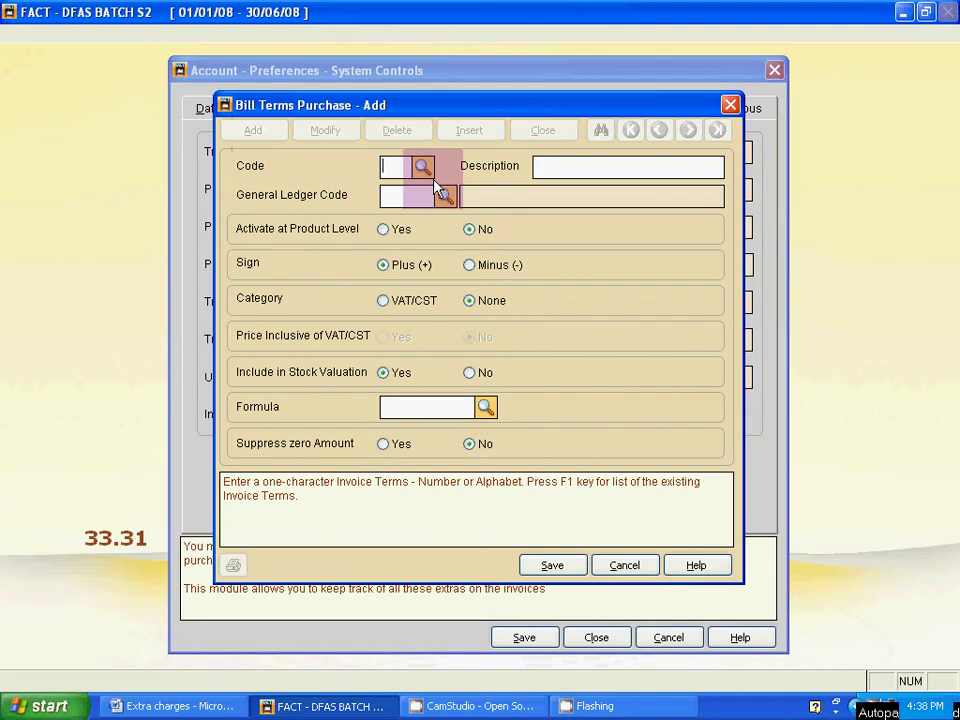
{"action": "type", "text": "1"}
{"action": "key", "text": "Tab"}
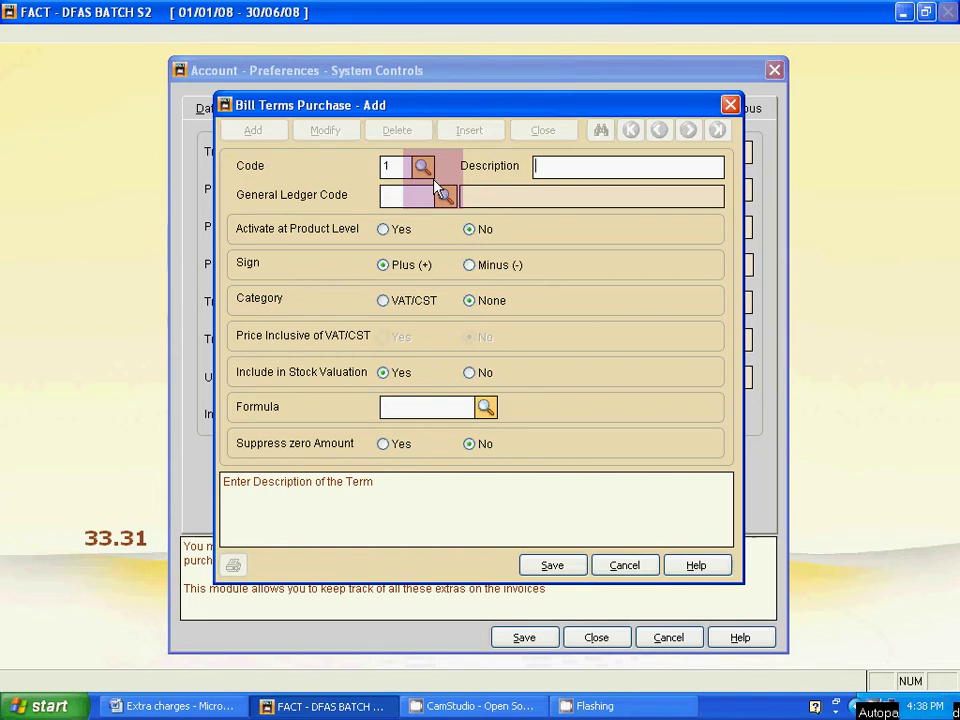
{"action": "type", "text": "Discount"}
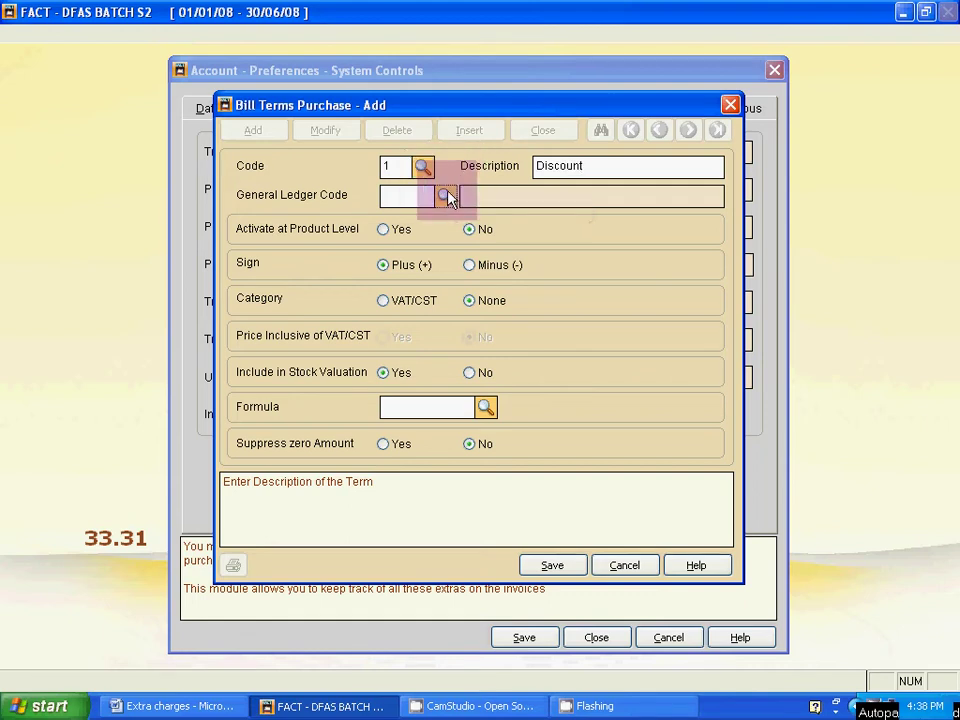
- Link the purchase Discount term to general ledger code P13 Discount Received and save it with a Minus sign
{"action": "left_click", "coordinate": [446, 196]}
{"action": "left_click_drag", "start_coordinate": [697, 289], "coordinate": [690, 409]}
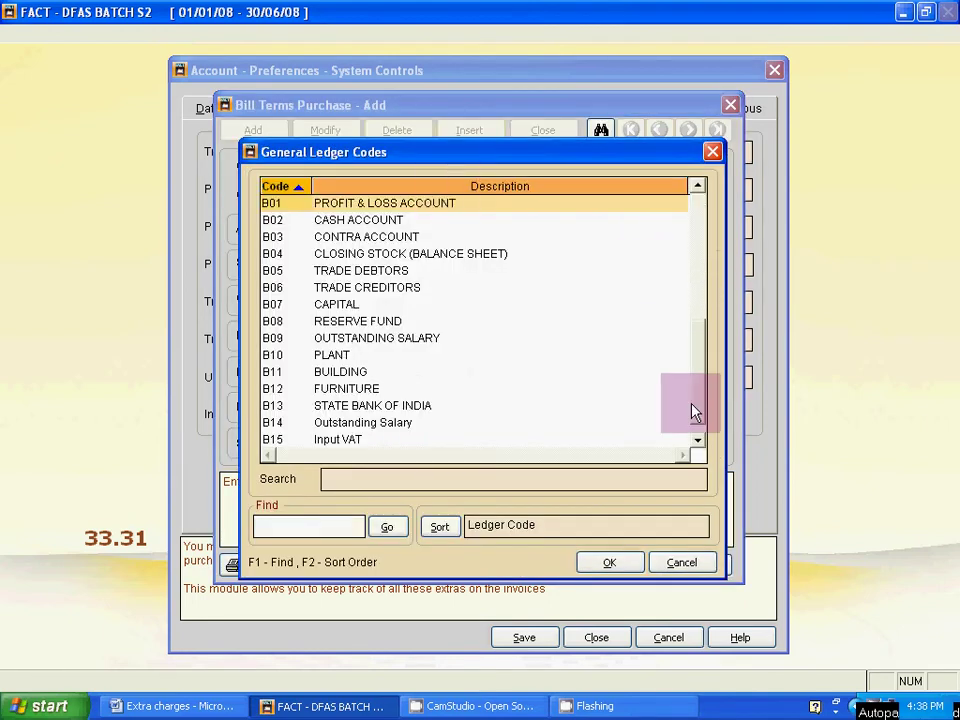
{"action": "double_click", "coordinate": [404, 253]}
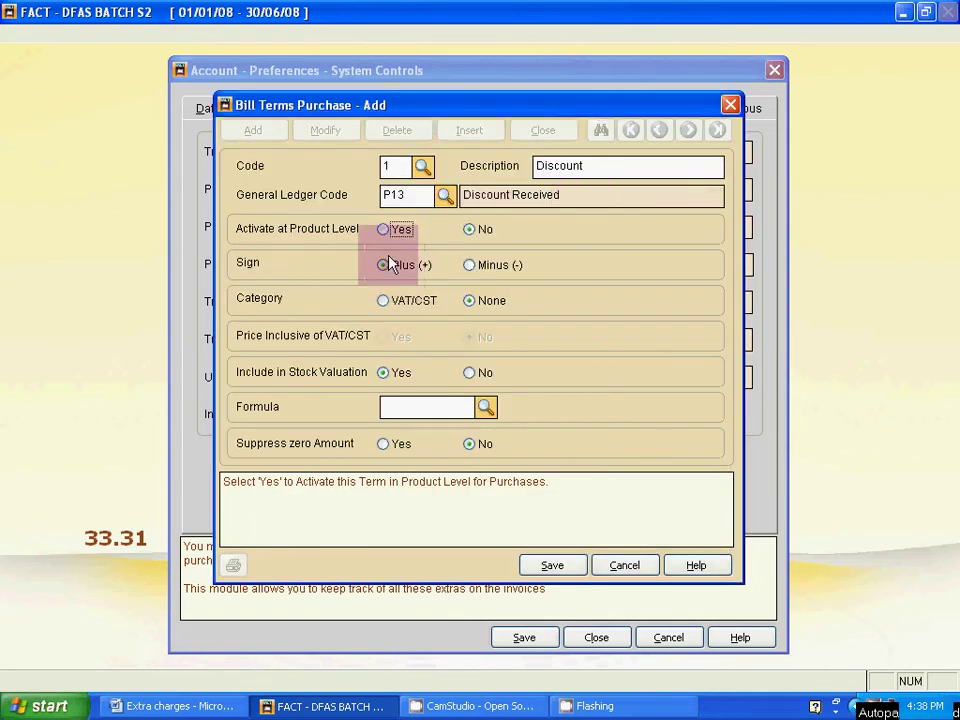
{"action": "left_click", "coordinate": [497, 270]}
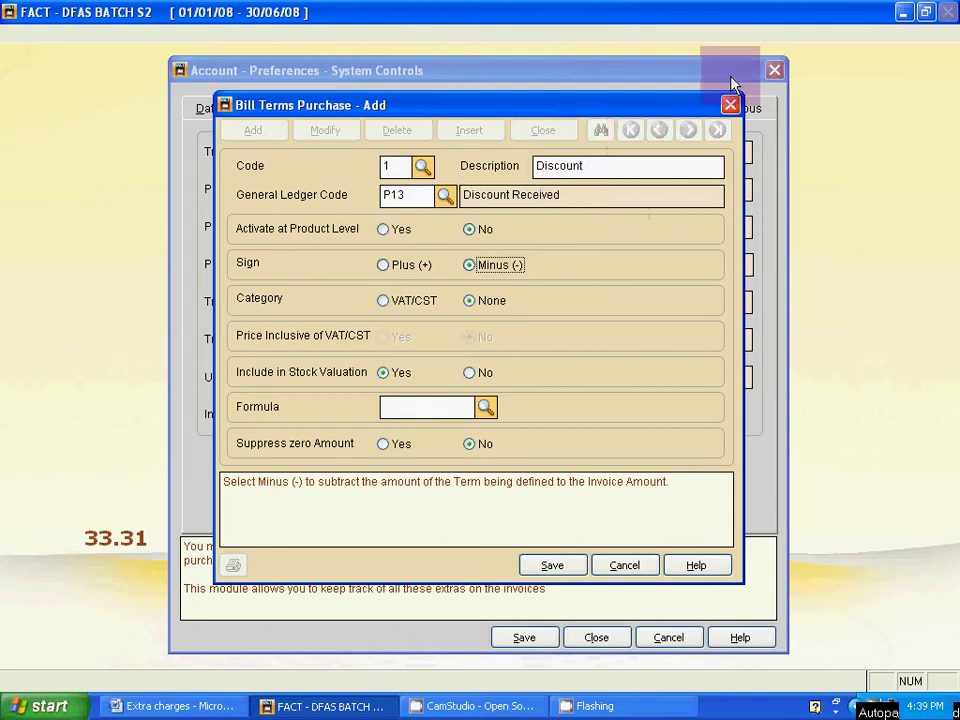
{"action": "left_click", "coordinate": [533, 569]}
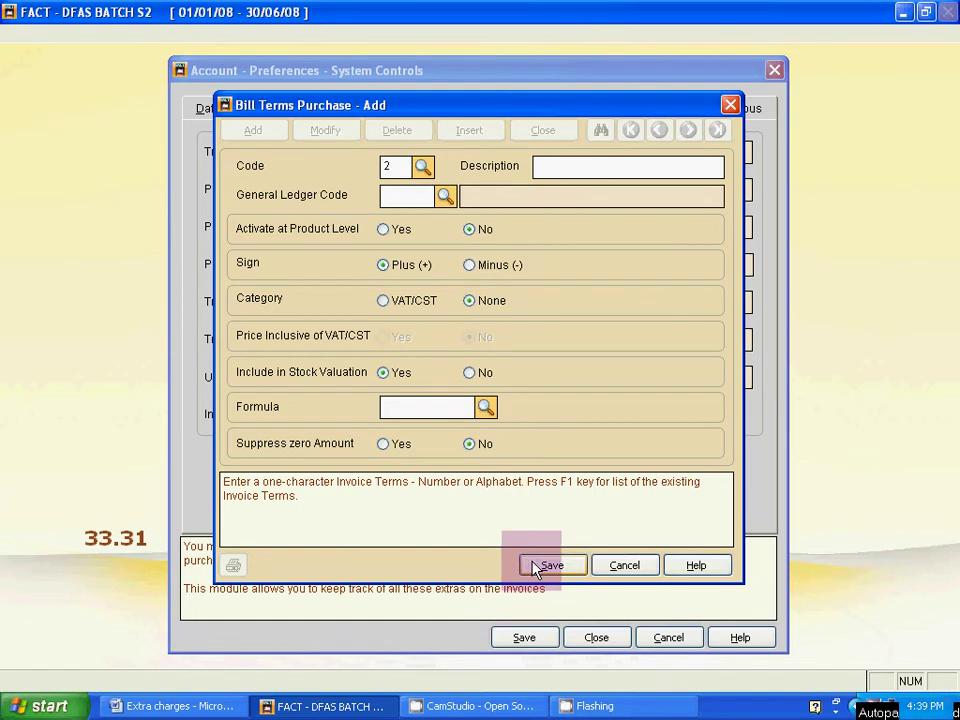
- Start another purchase bill term with code 2 and description "Packing"
{"action": "key", "text": "Tab"}
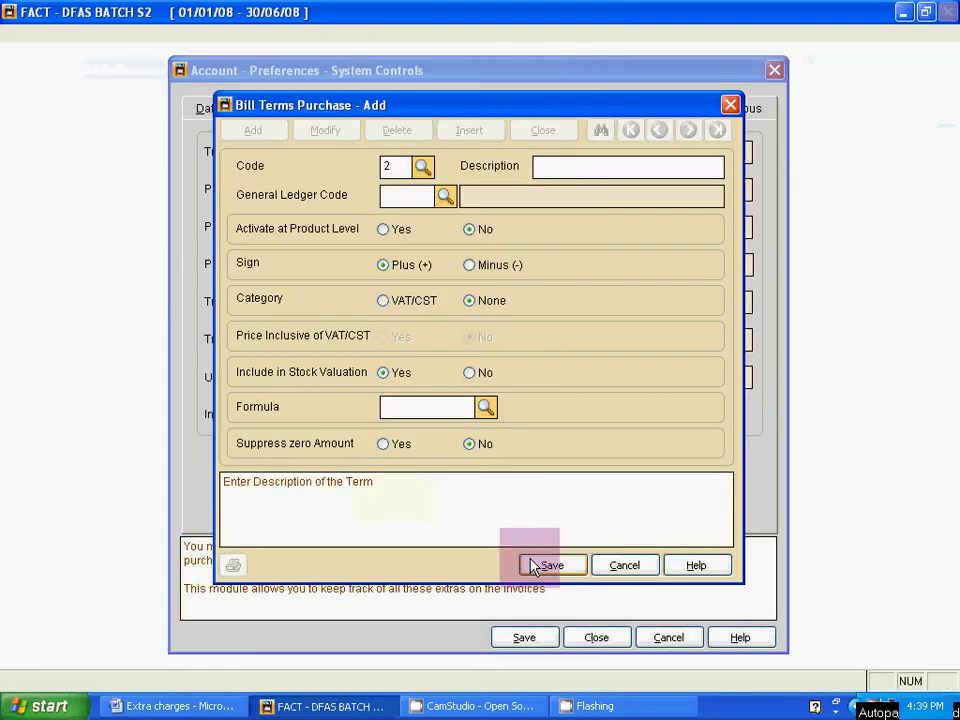
{"action": "type", "text": "P"}
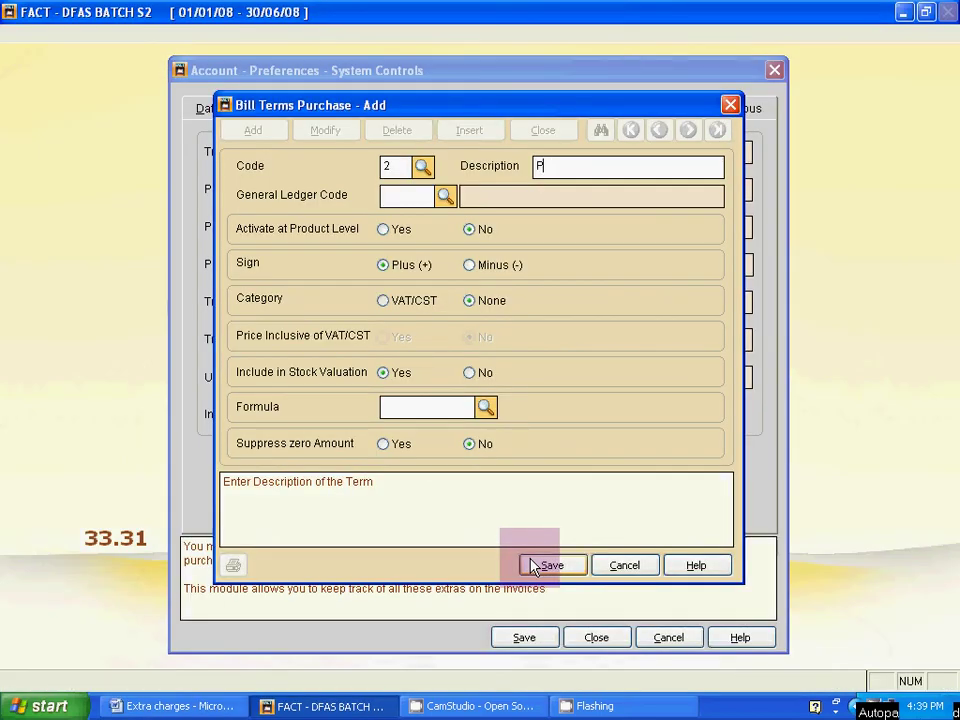
{"action": "type", "text": "Aacking"}
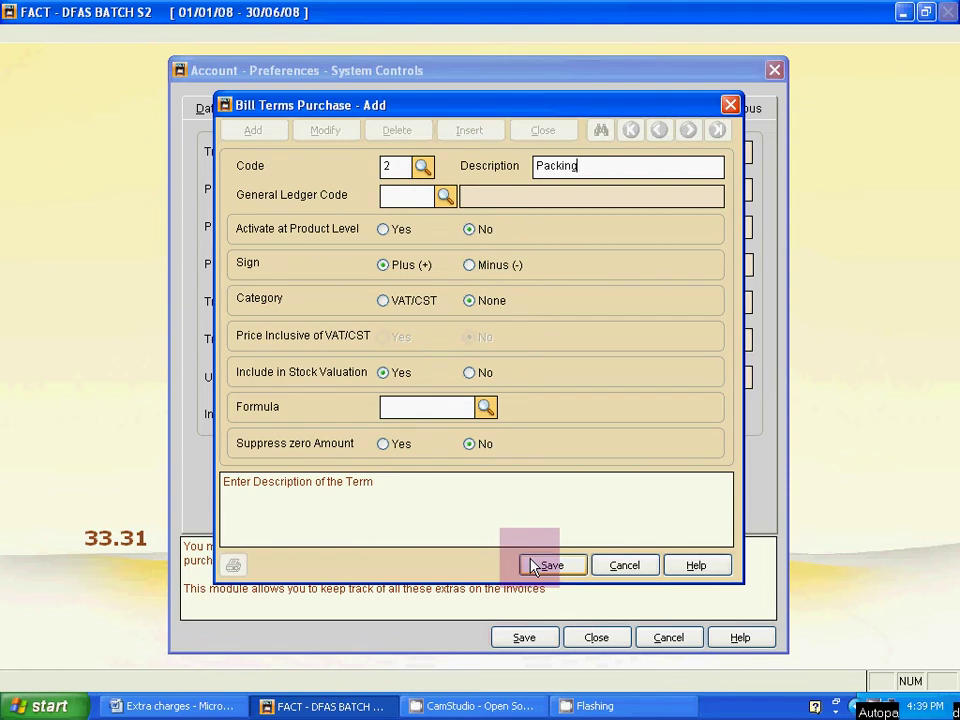
- Link the purchase Packing term to general ledger code P15 Packing Charges and save it
{"action": "left_click", "coordinate": [446, 198]}
{"action": "left_click_drag", "start_coordinate": [692, 272], "coordinate": [679, 392]}
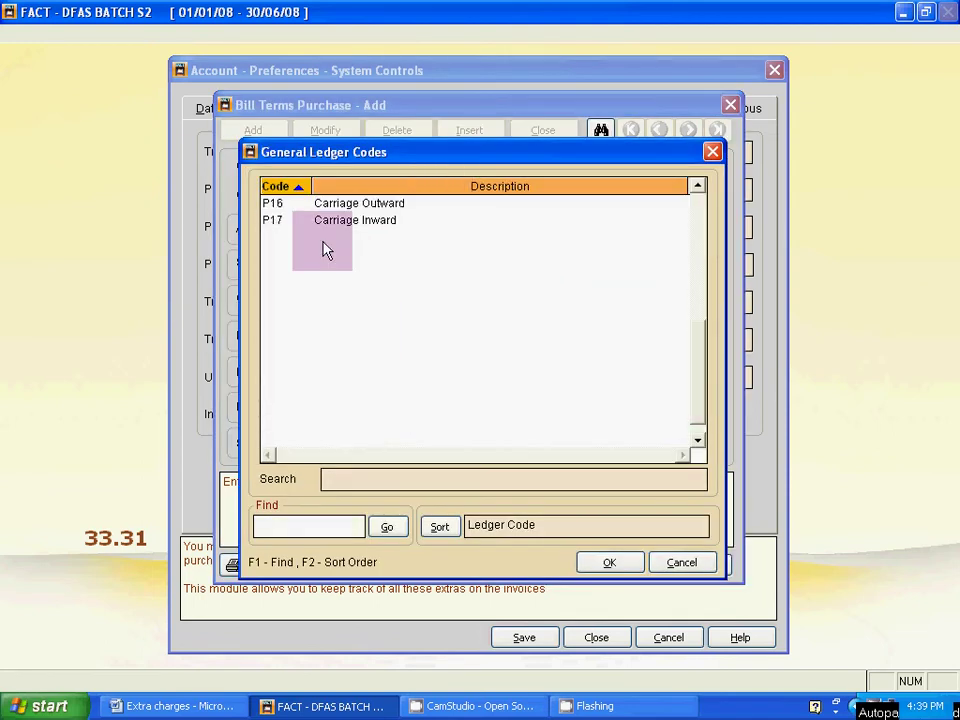
{"action": "left_click", "coordinate": [697, 187]}
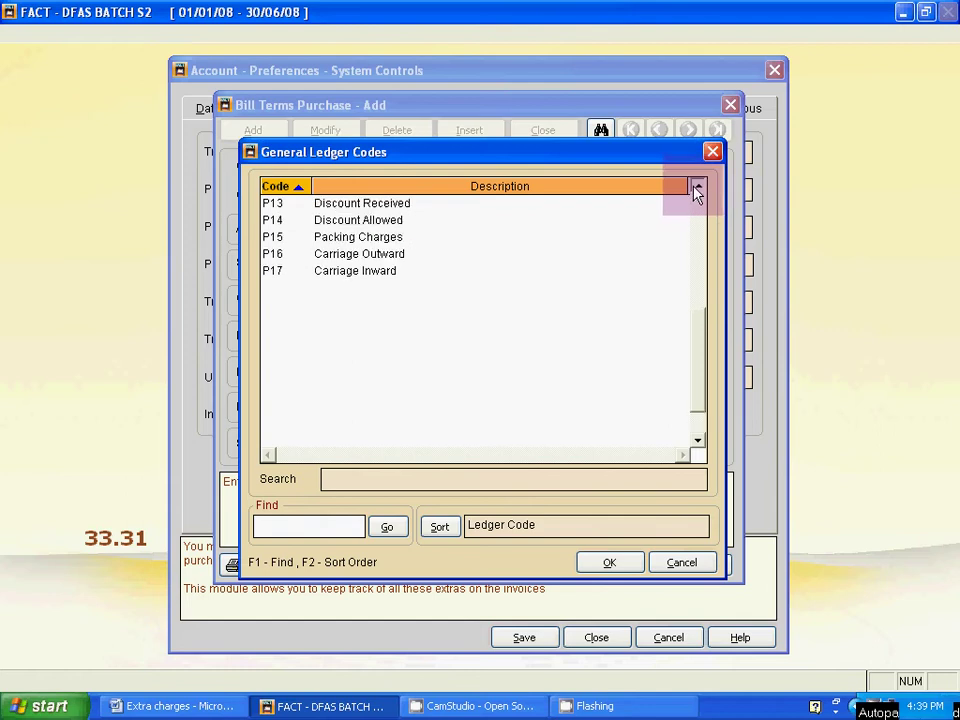
{"action": "double_click", "coordinate": [396, 235]}
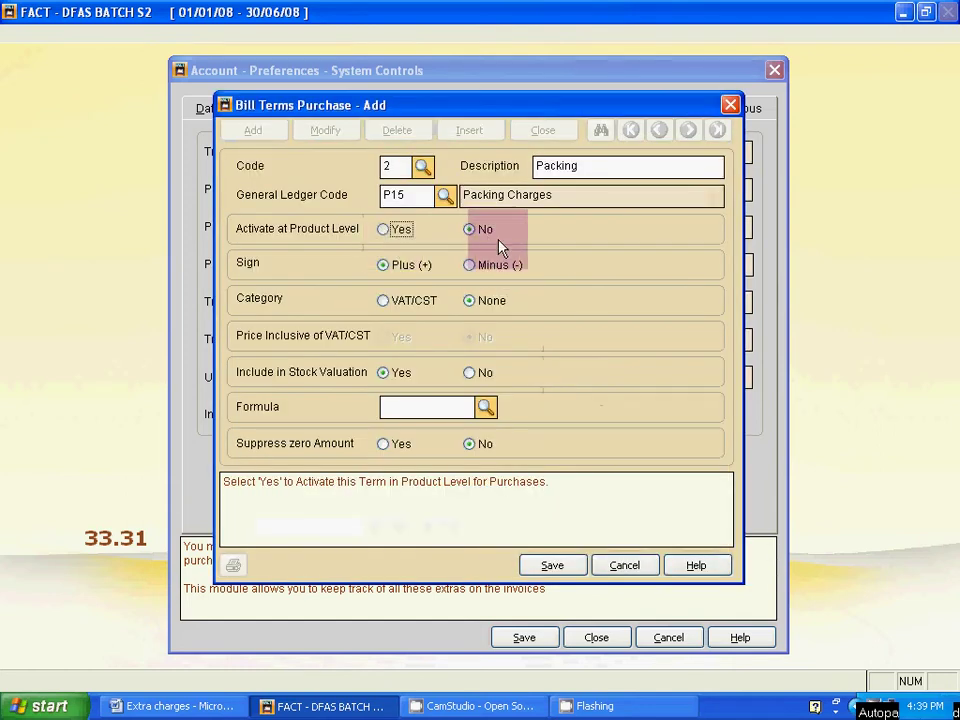
{"action": "left_click", "coordinate": [553, 566]}
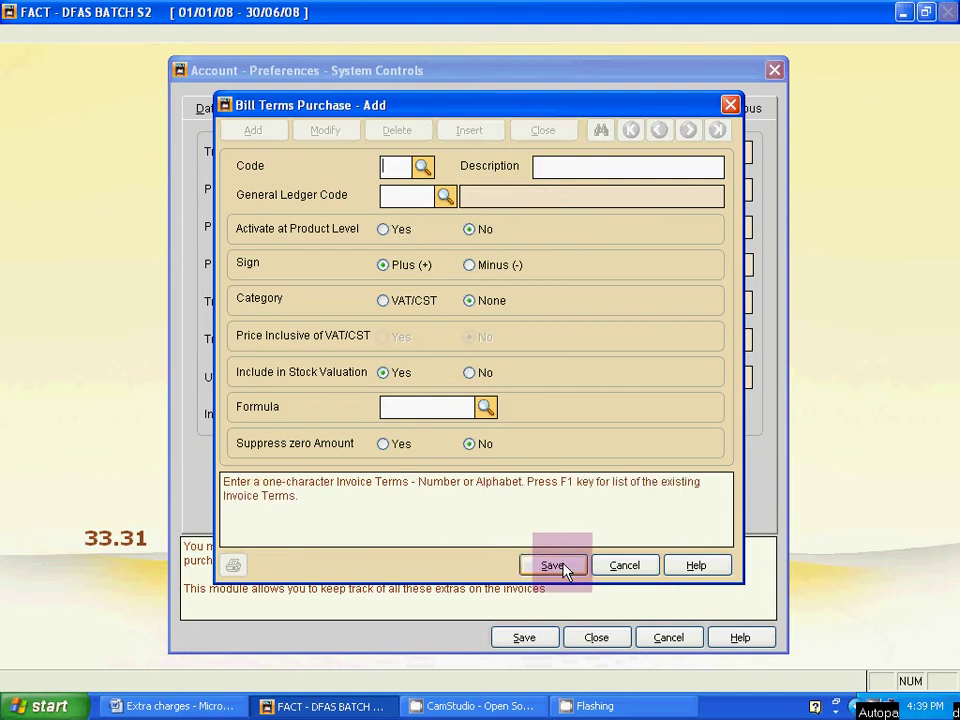
- Add purchase bill term 3 "Carriage" linked to general ledger code P17 Carriage Inward with a Plus sign, and save it
{"action": "key", "text": "Return"}
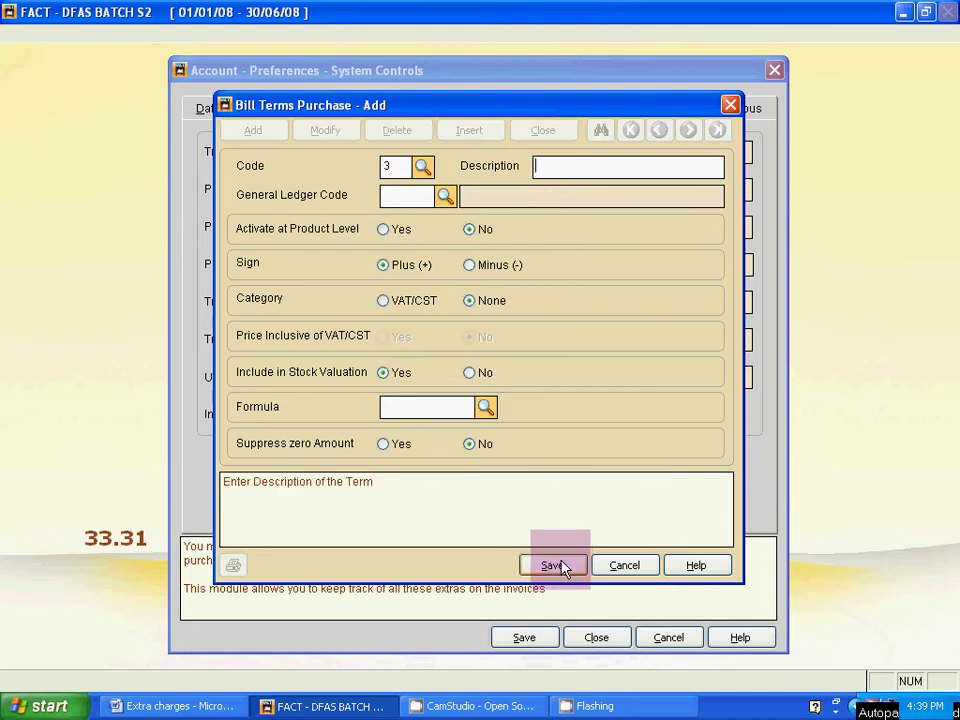
{"action": "type", "text": "Carriage"}
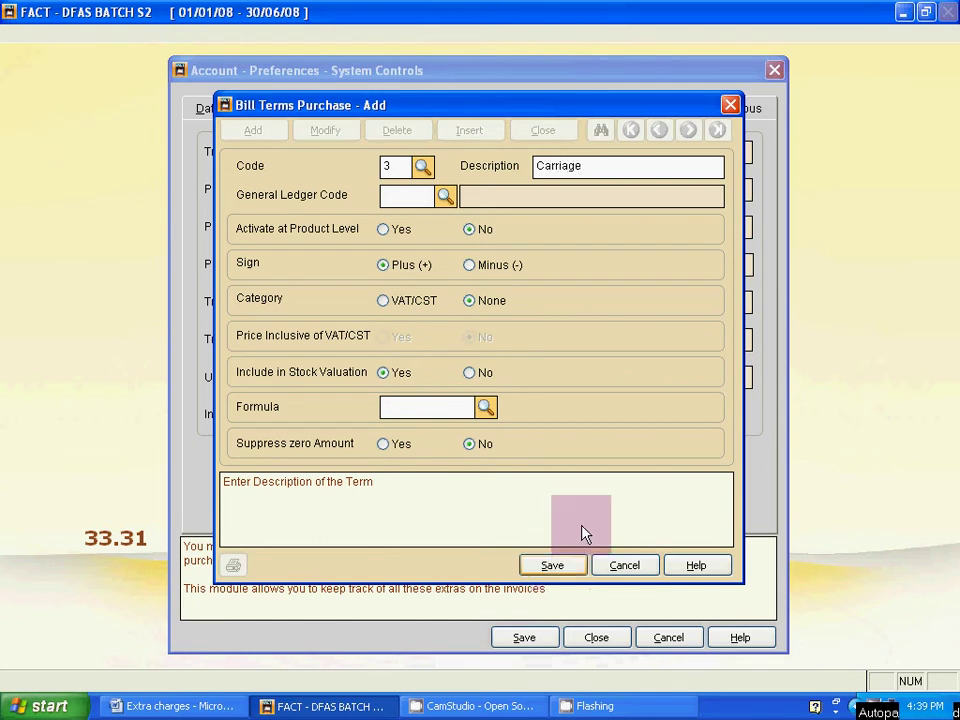
{"action": "left_click", "coordinate": [445, 196]}
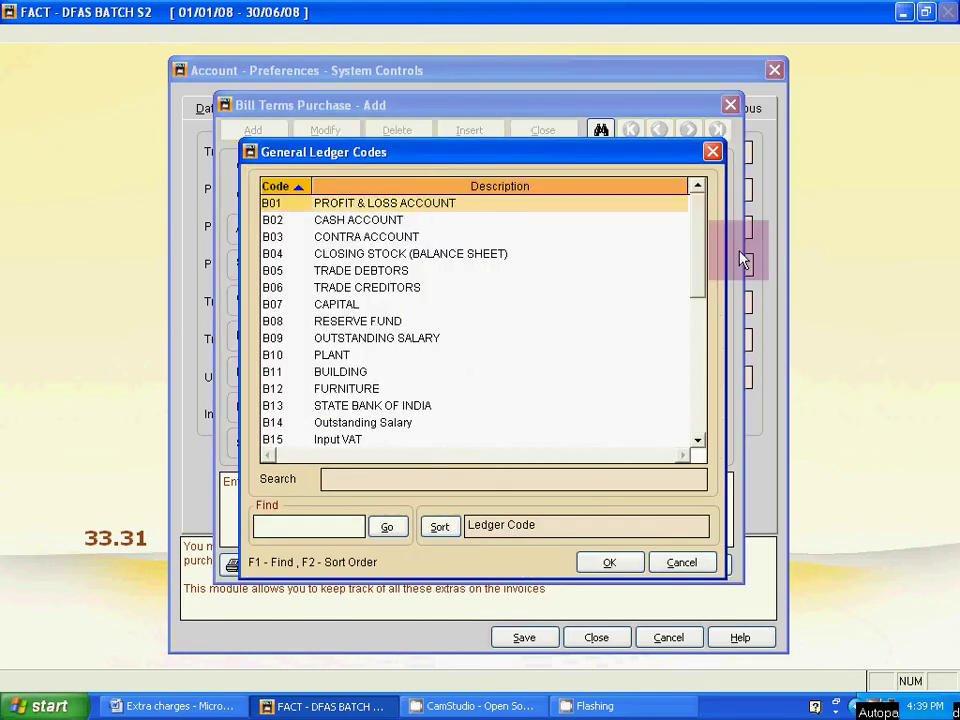
{"action": "left_click_drag", "start_coordinate": [688, 378], "coordinate": [696, 431]}
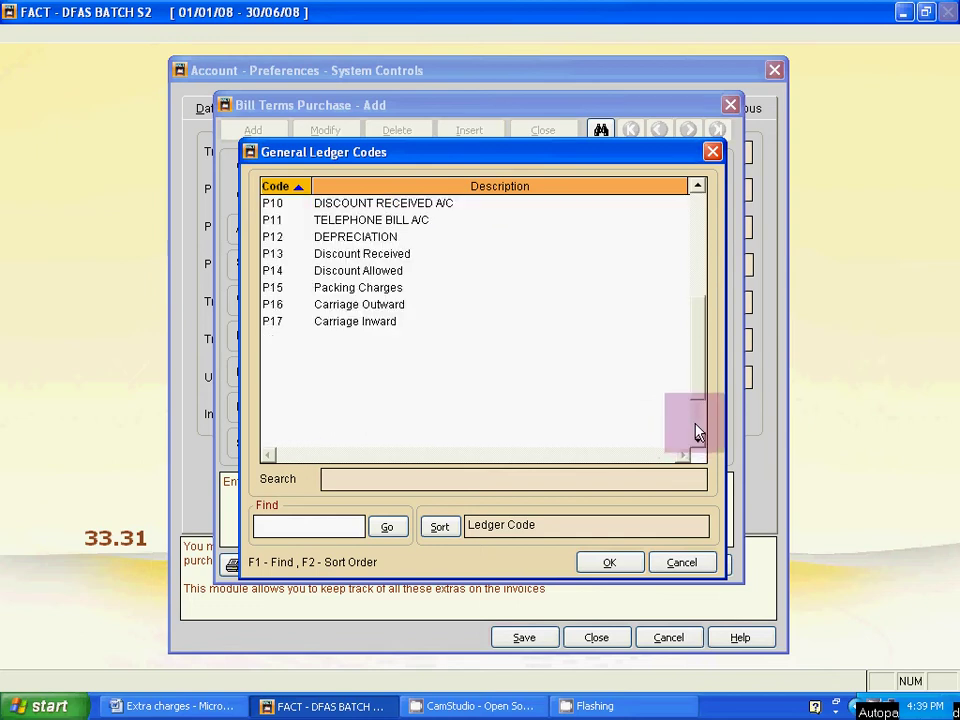
{"action": "left_click", "coordinate": [380, 322]}
{"action": "double_click", "coordinate": [380, 322]}
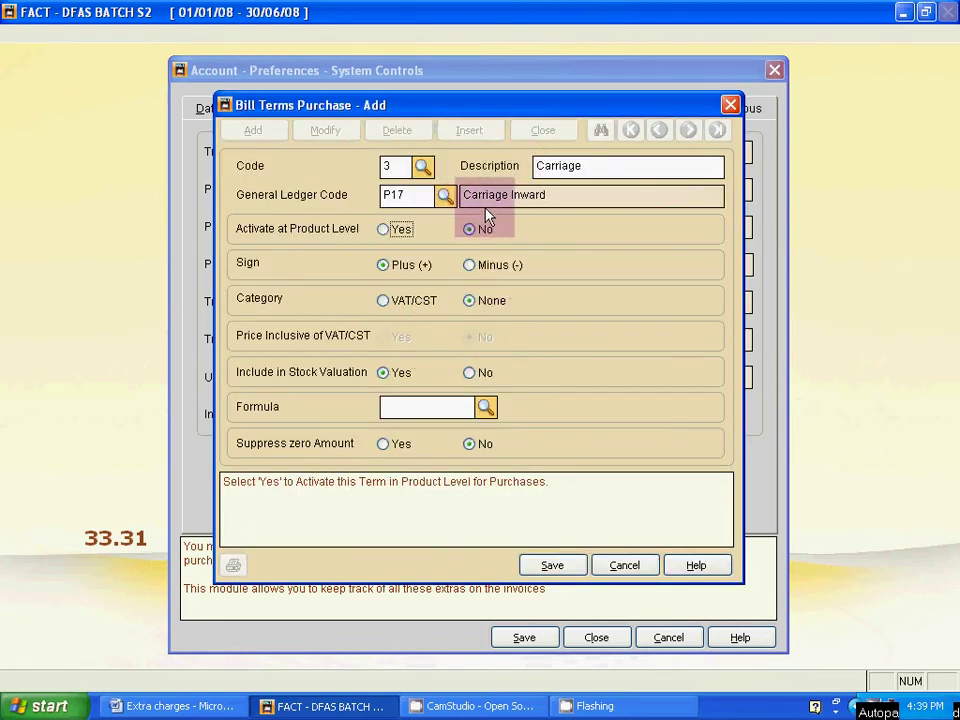
{"action": "left_click", "coordinate": [392, 268]}
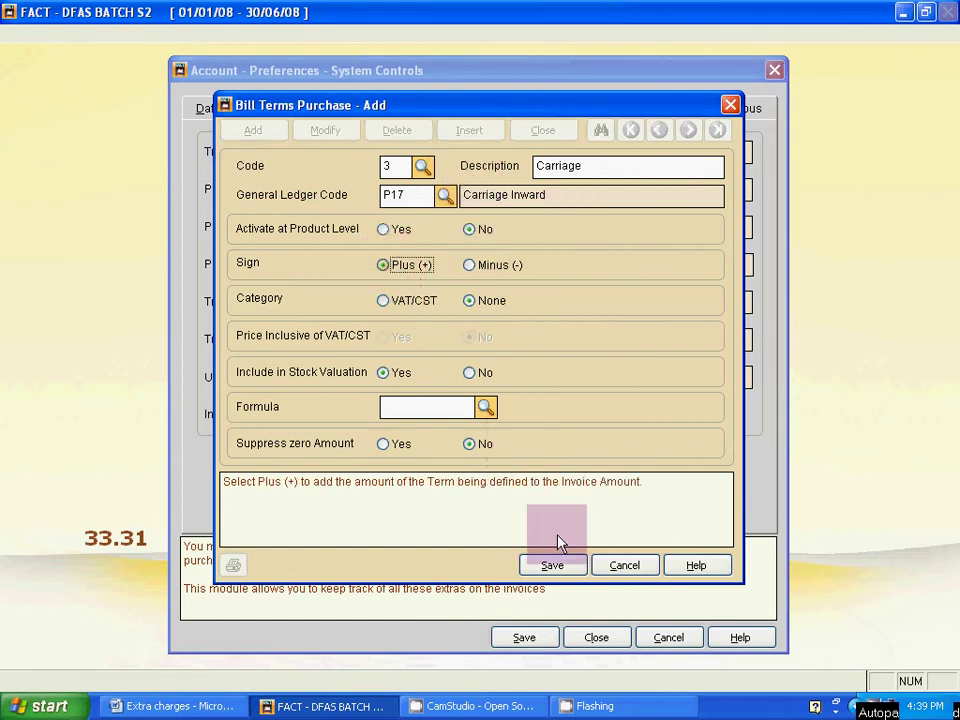
{"action": "left_click", "coordinate": [566, 566]}
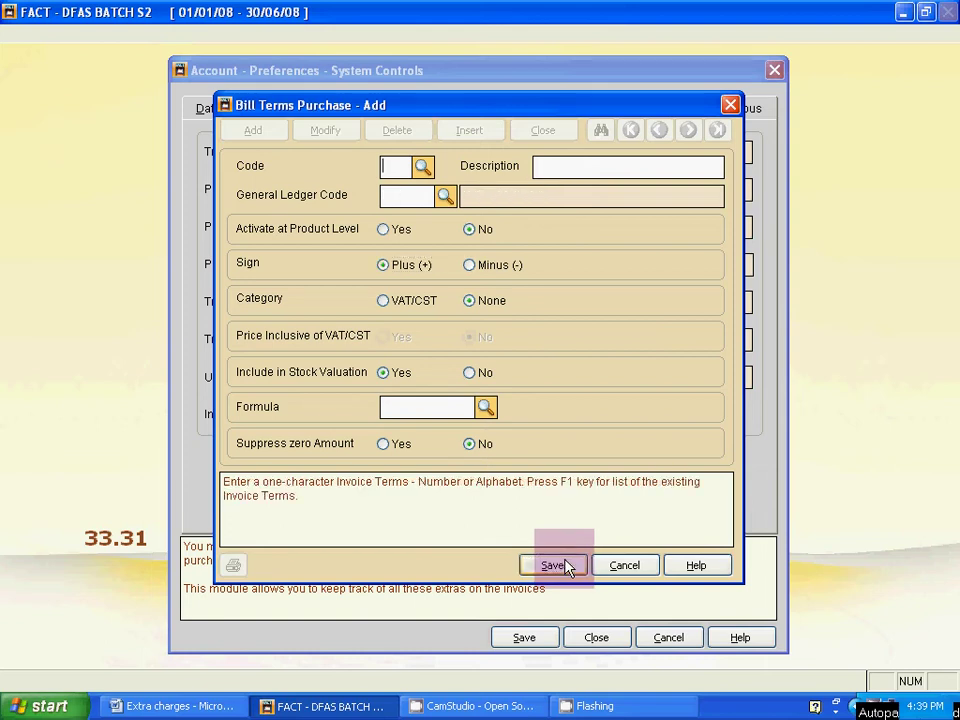
- Start purchase bill term 4 with description "Input VAT" and link it to general ledger code B15 Input VAT
{"action": "type", "text": "4"}
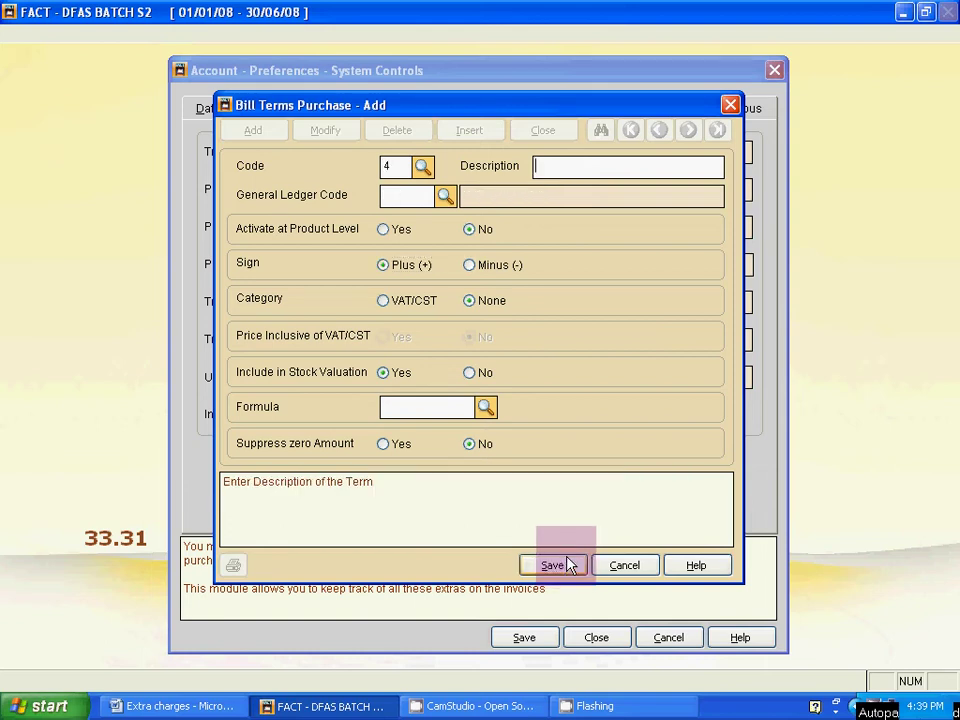
{"action": "type", "text": "Input VAT"}
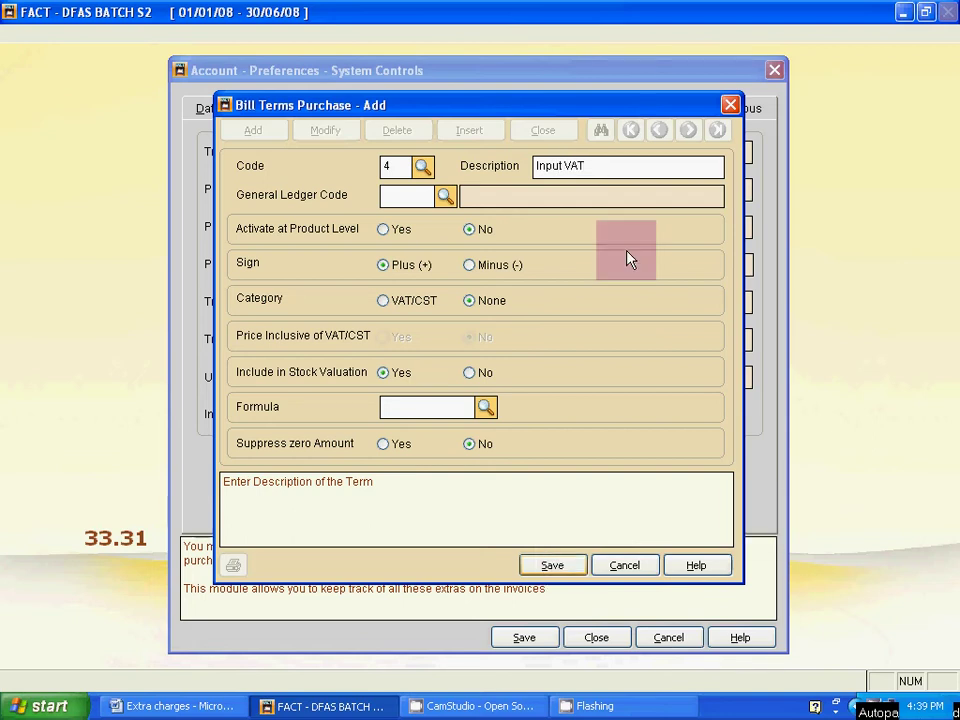
{"action": "left_click", "coordinate": [445, 196]}
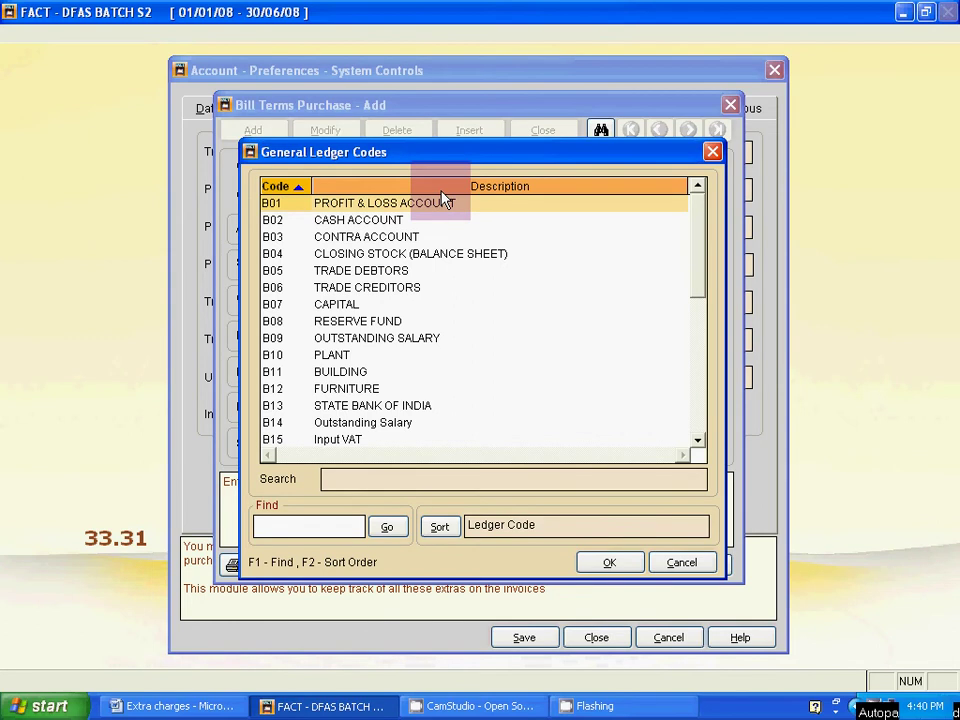
{"action": "left_click", "coordinate": [692, 320]}
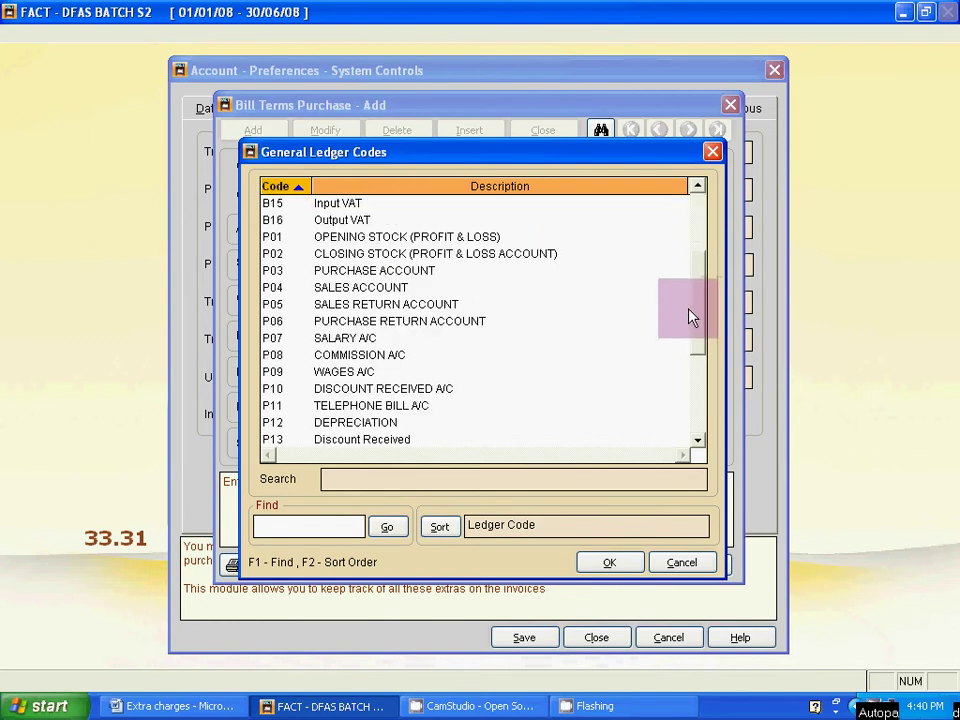
{"action": "scroll", "coordinate": [718, 214], "scroll_direction": "up", "scroll_amount": 5}
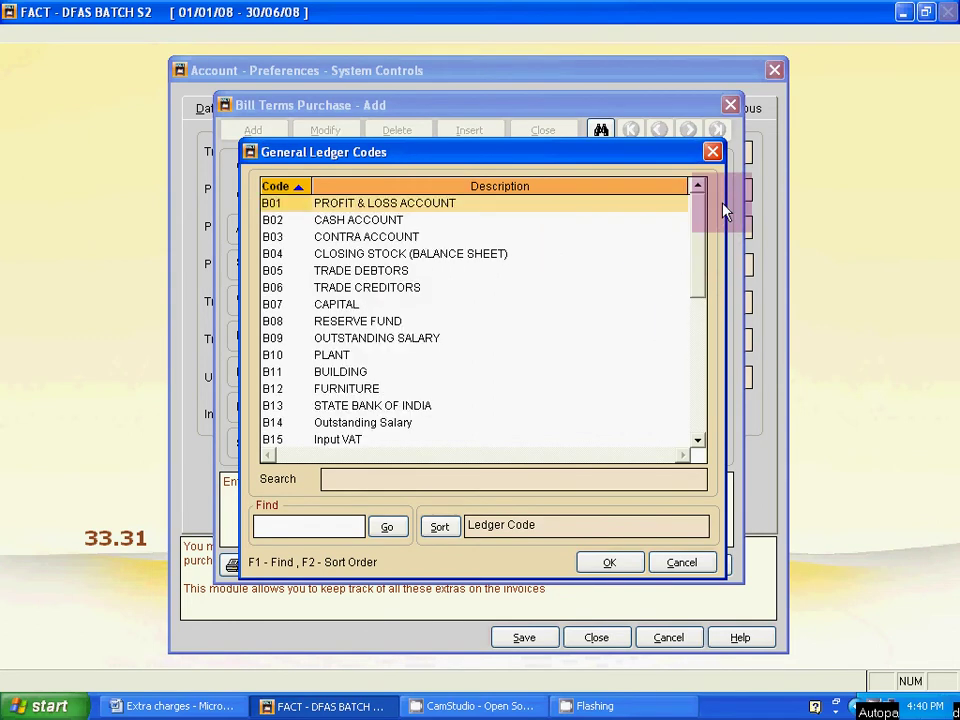
{"action": "left_click", "coordinate": [356, 439]}
{"action": "left_click", "coordinate": [359, 439]}
{"action": "double_click", "coordinate": [352, 404]}
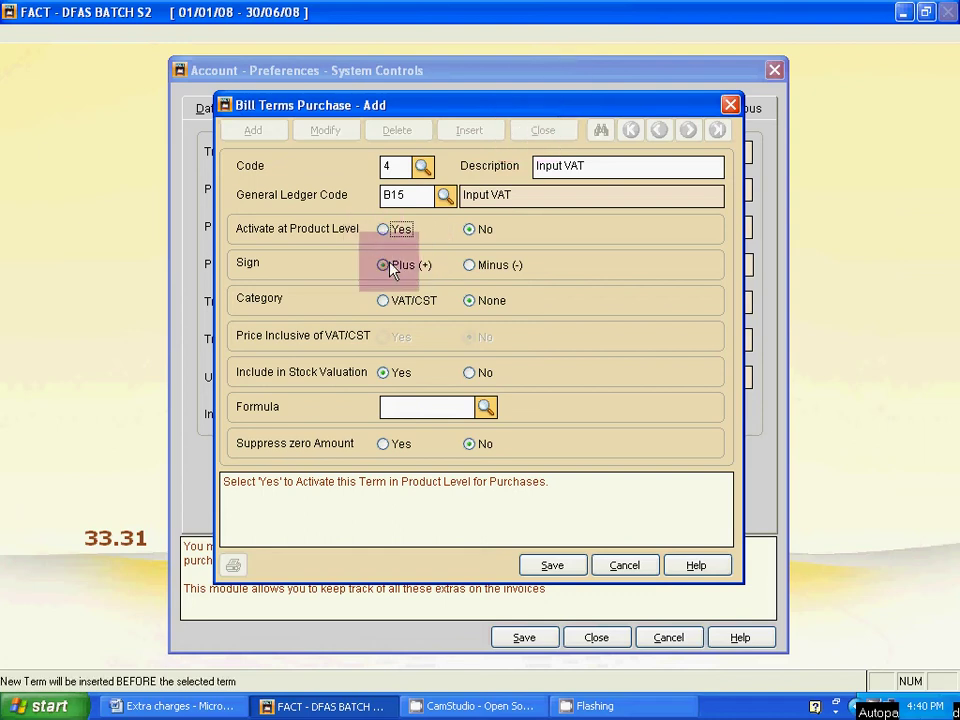
- Give the Input VAT term the VAT/CST category with Price Inclusive of VAT/CST set to No, save it and close the purchase bill terms
{"action": "left_click", "coordinate": [390, 301]}
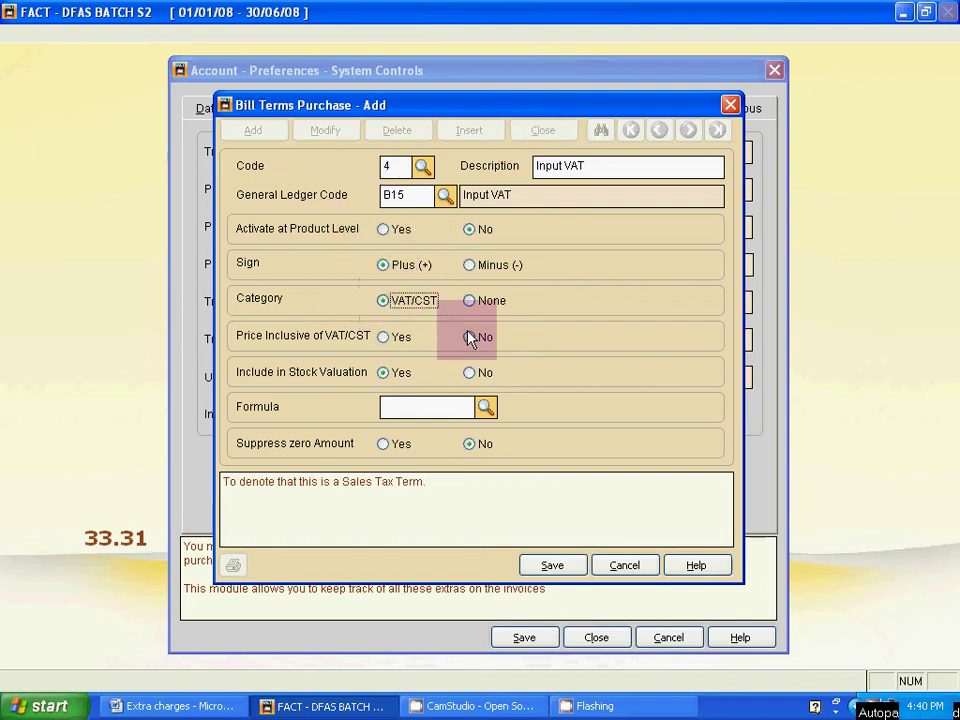
{"action": "left_click", "coordinate": [470, 337]}
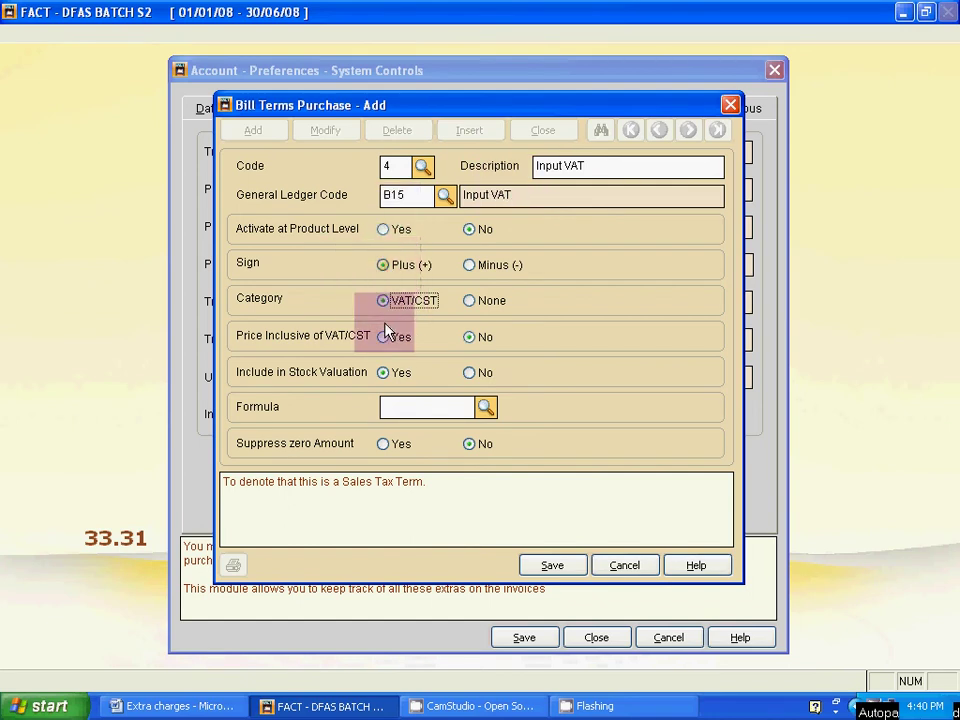
{"action": "left_click", "coordinate": [555, 566]}
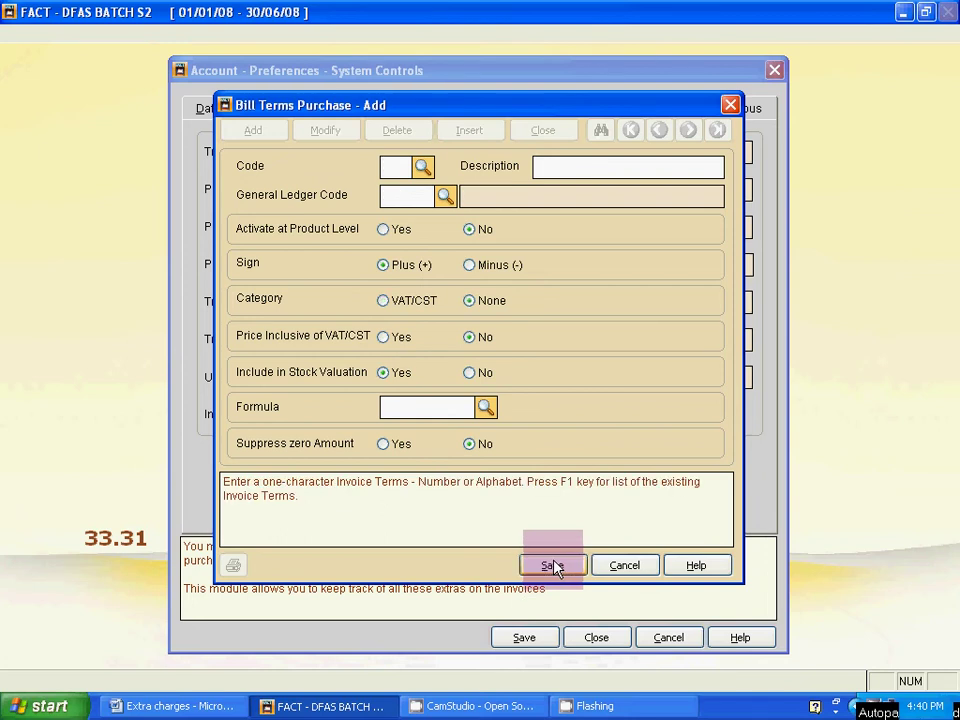
{"action": "key", "text": "Escape"}
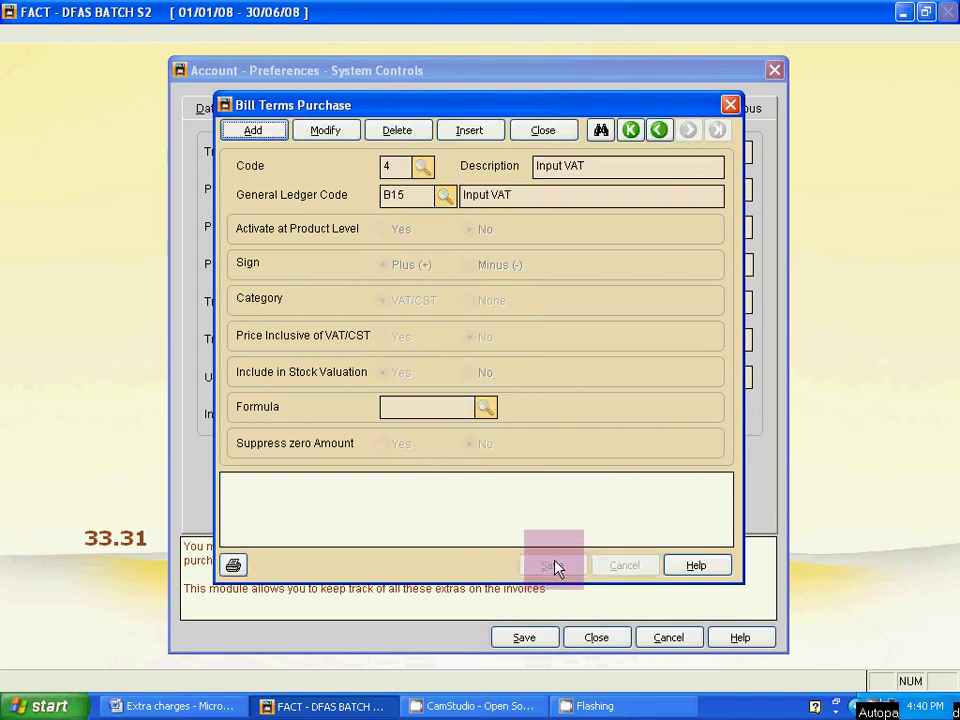
{"action": "key", "text": "Escape"}
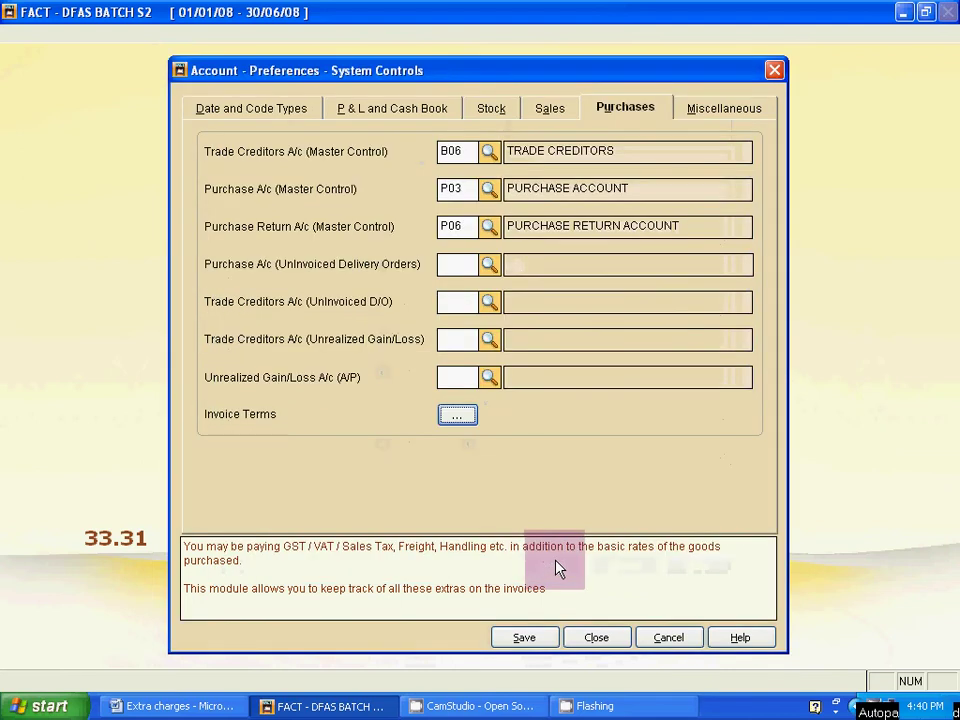
- Review the list of defined sales bill terms in the sales invoice terms and close it
{"action": "left_click", "coordinate": [712, 114]}
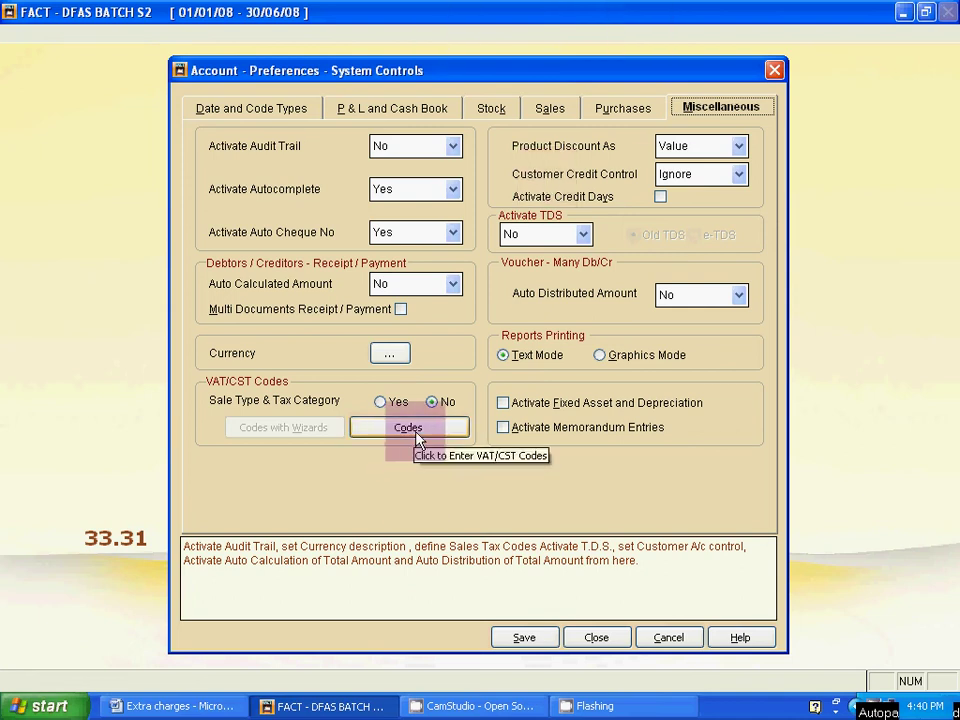
{"action": "left_click", "coordinate": [551, 108]}
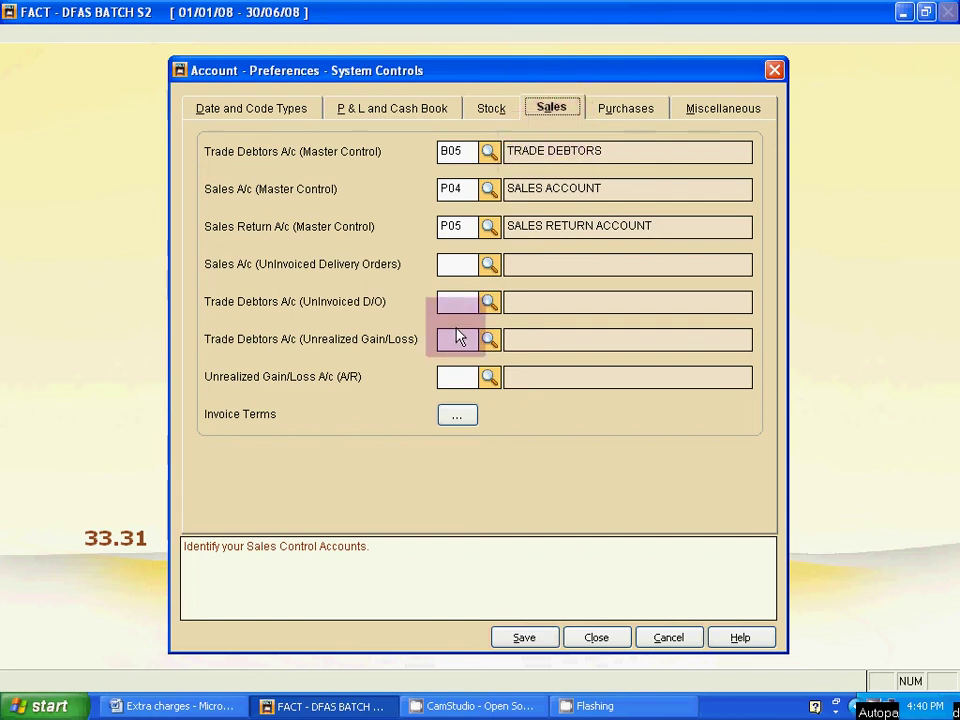
{"action": "left_click", "coordinate": [456, 420]}
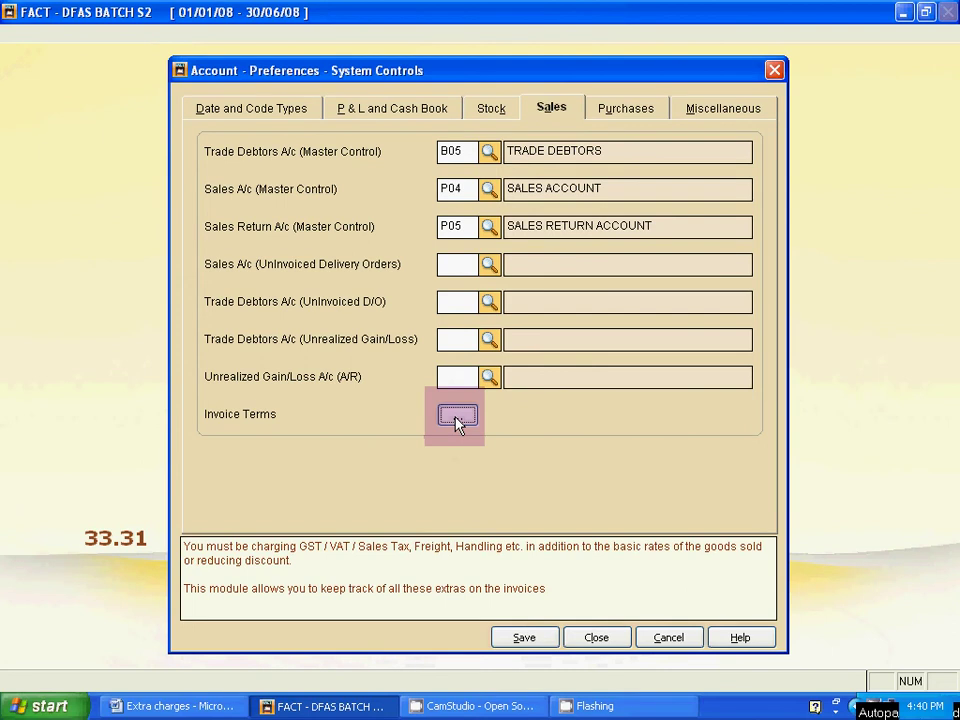
{"action": "left_click", "coordinate": [601, 131]}
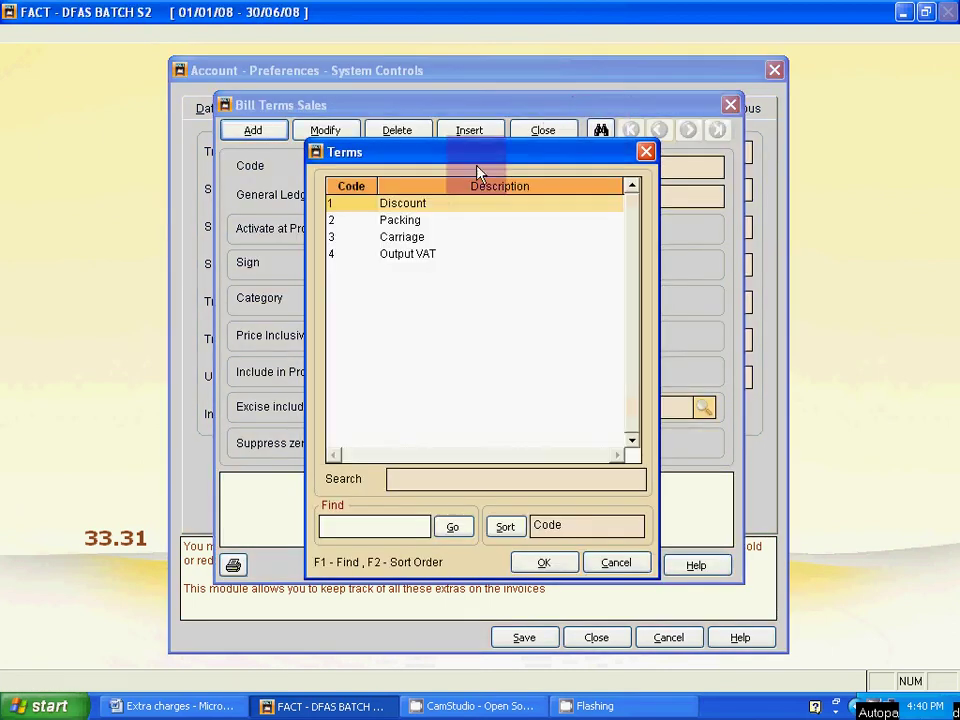
{"action": "left_click", "coordinate": [646, 151]}
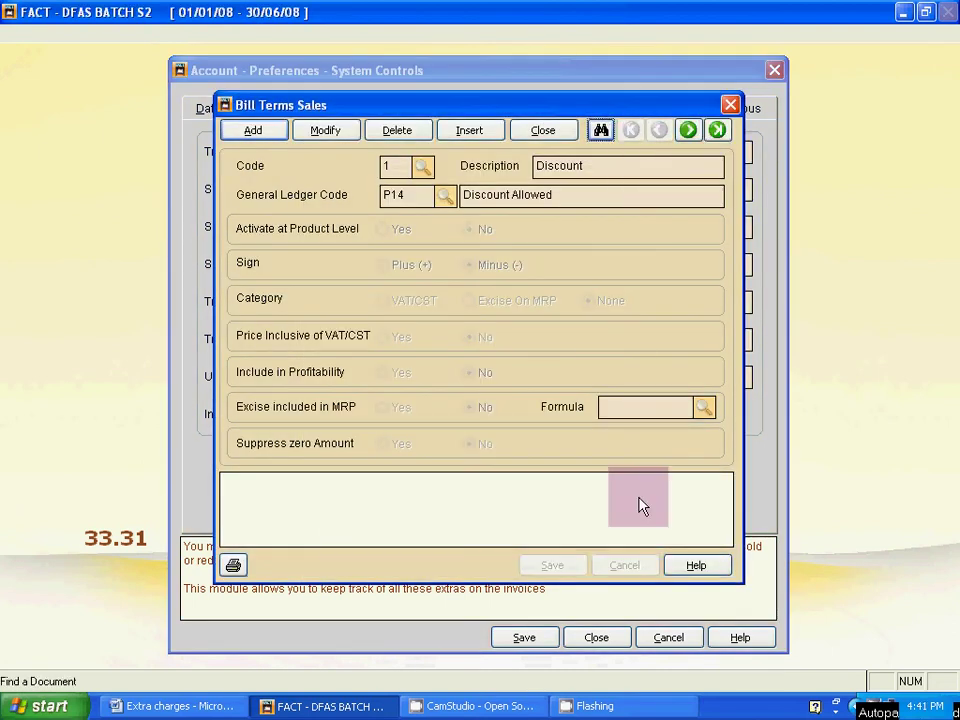
{"action": "left_click", "coordinate": [730, 105]}
- Review the list of defined purchase bill terms in the purchase invoice terms and close it
{"action": "left_click", "coordinate": [628, 110]}
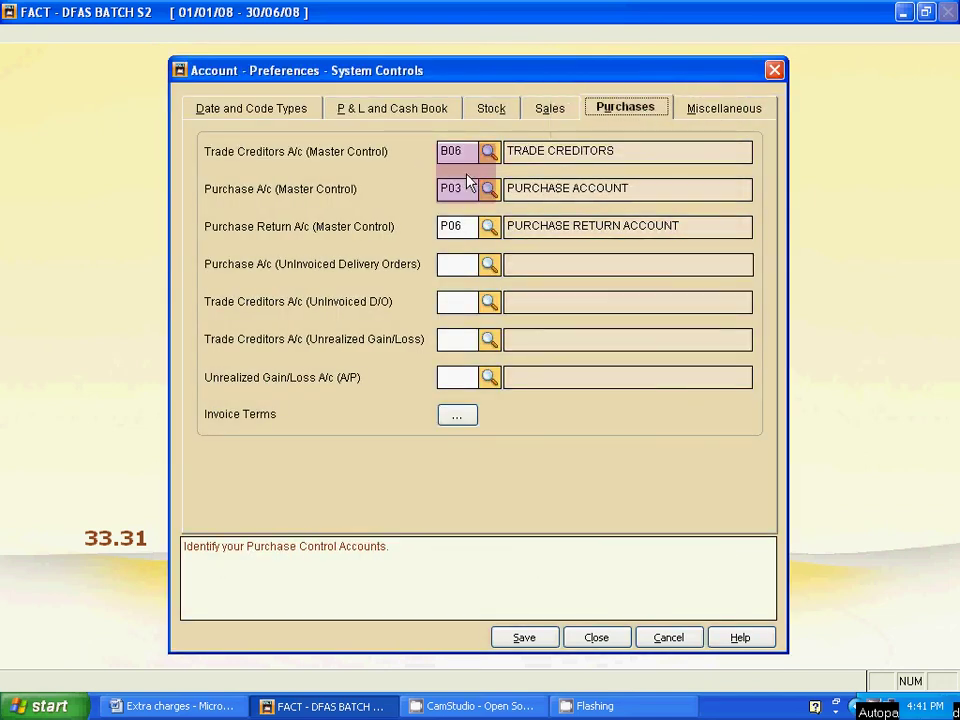
{"action": "left_click", "coordinate": [457, 414]}
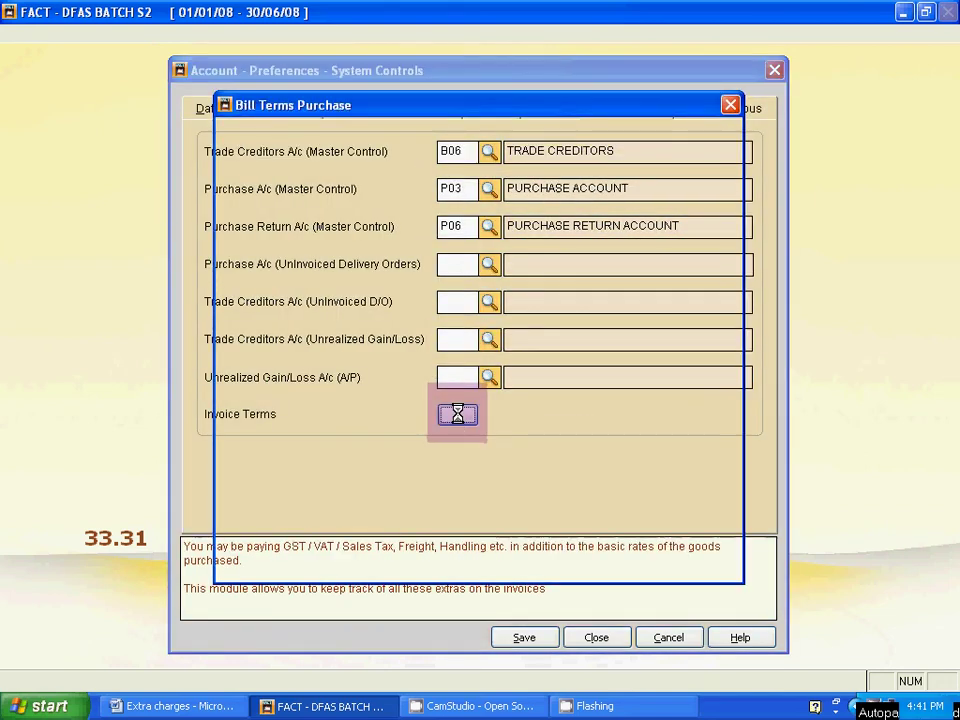
{"action": "left_click", "coordinate": [601, 131]}
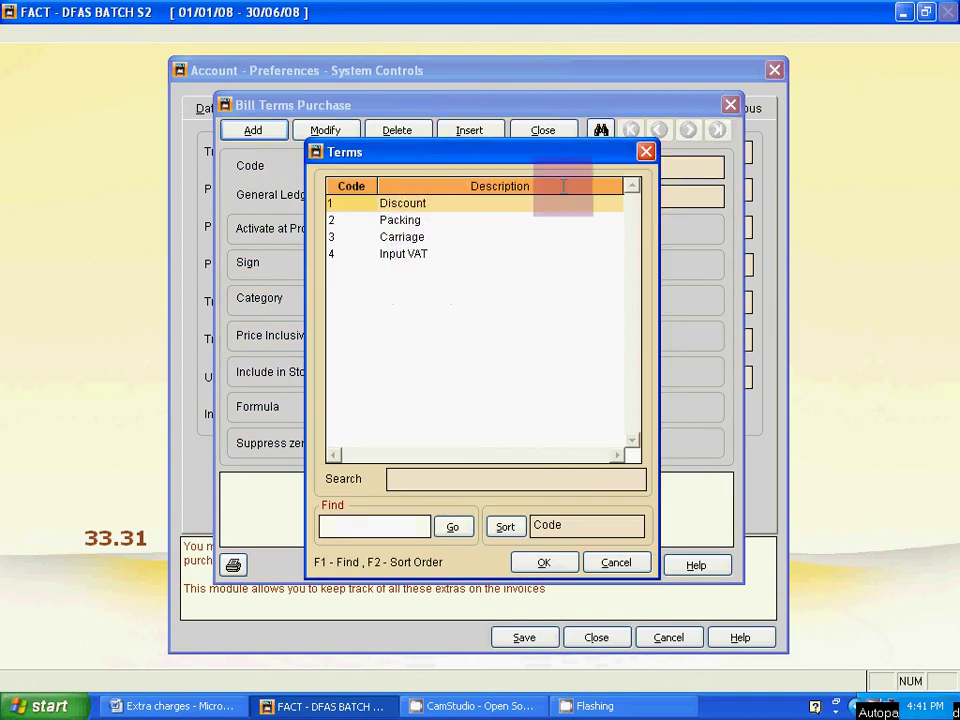
{"action": "left_click", "coordinate": [646, 151]}
{"action": "left_click", "coordinate": [733, 105]}
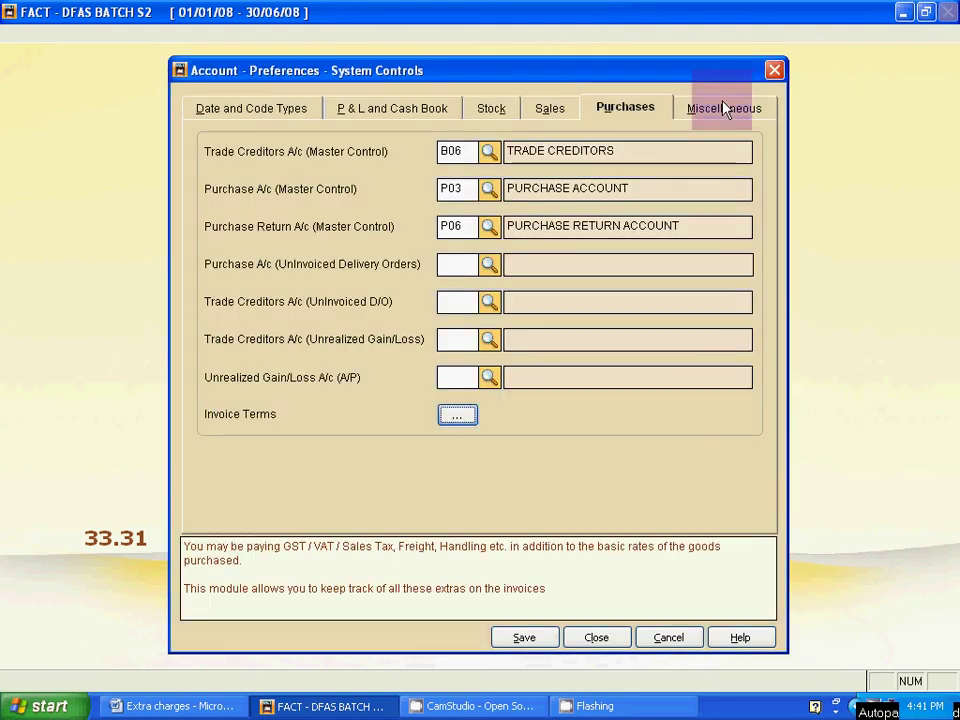
- Start a new VAT/CST code 1 in System Controls with description "Input 4%", applicable for Purchase
{"action": "left_click", "coordinate": [724, 107]}
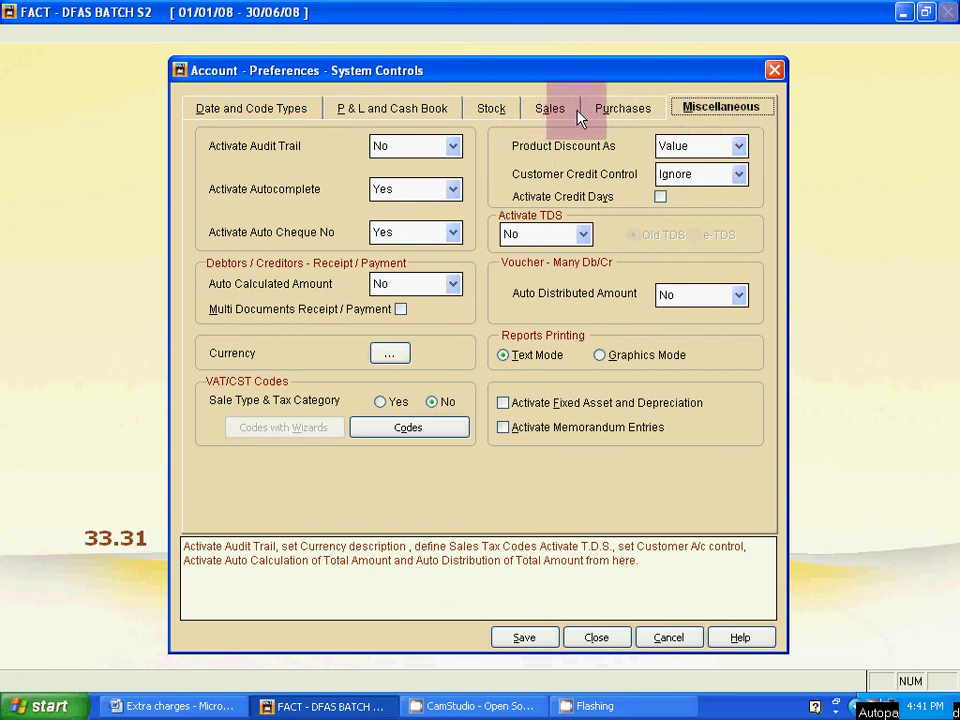
{"action": "left_click", "coordinate": [405, 428]}
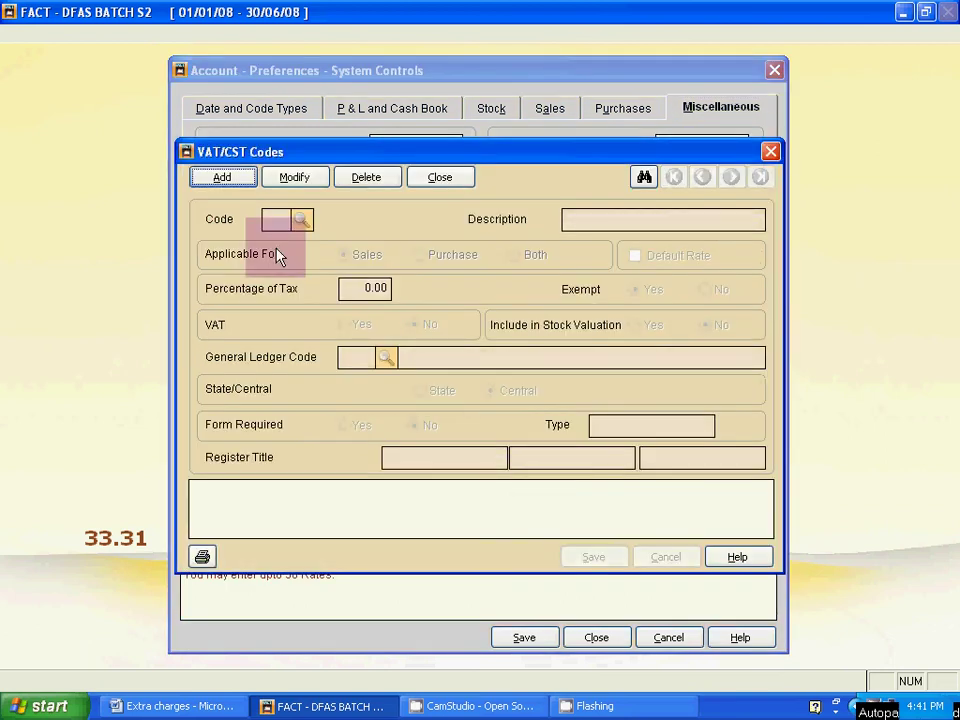
{"action": "left_click", "coordinate": [223, 178]}
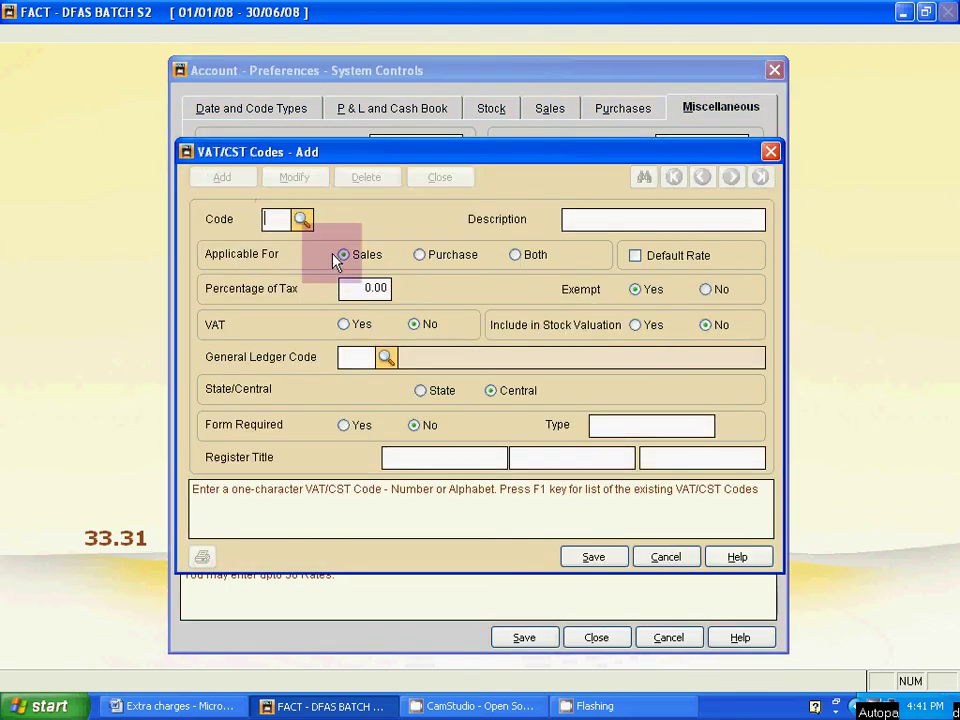
{"action": "type", "text": "1"}
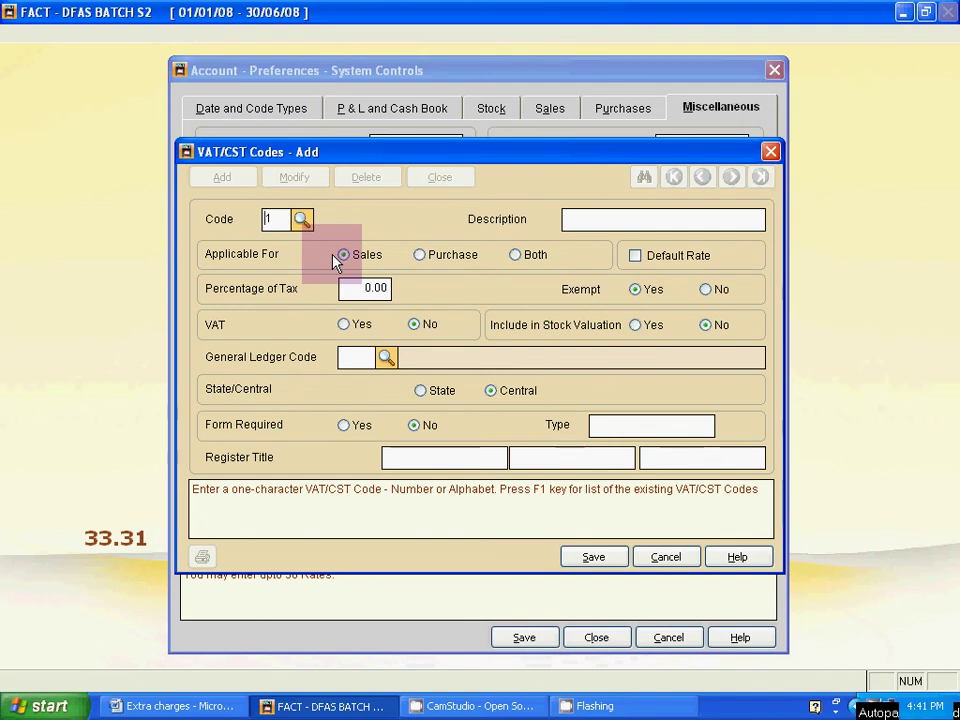
{"action": "key", "text": "Return"}
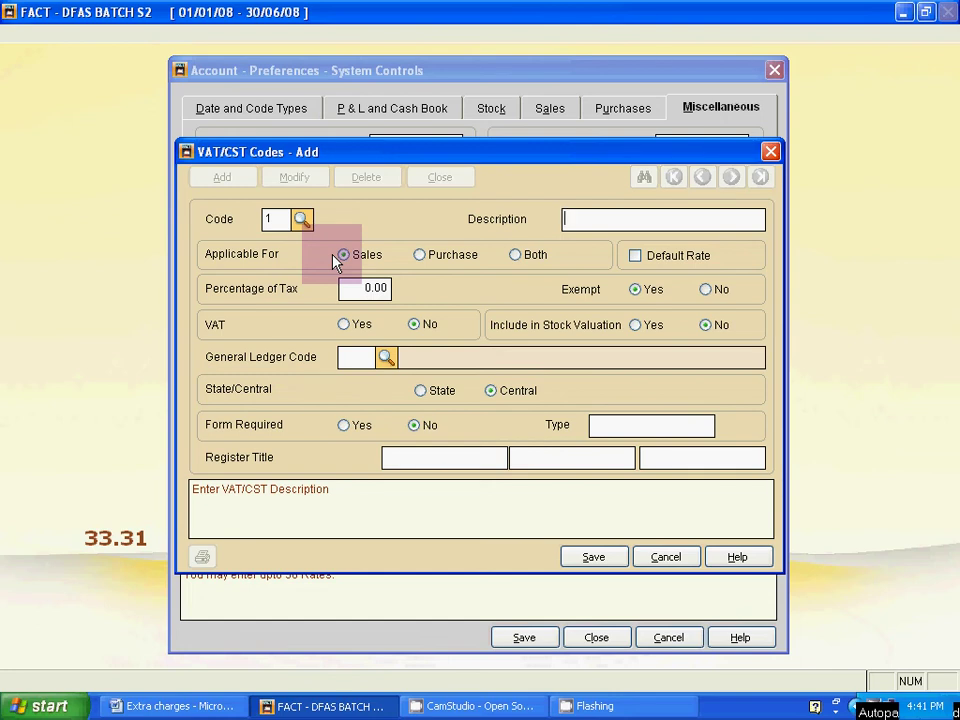
{"action": "type", "text": "input"}
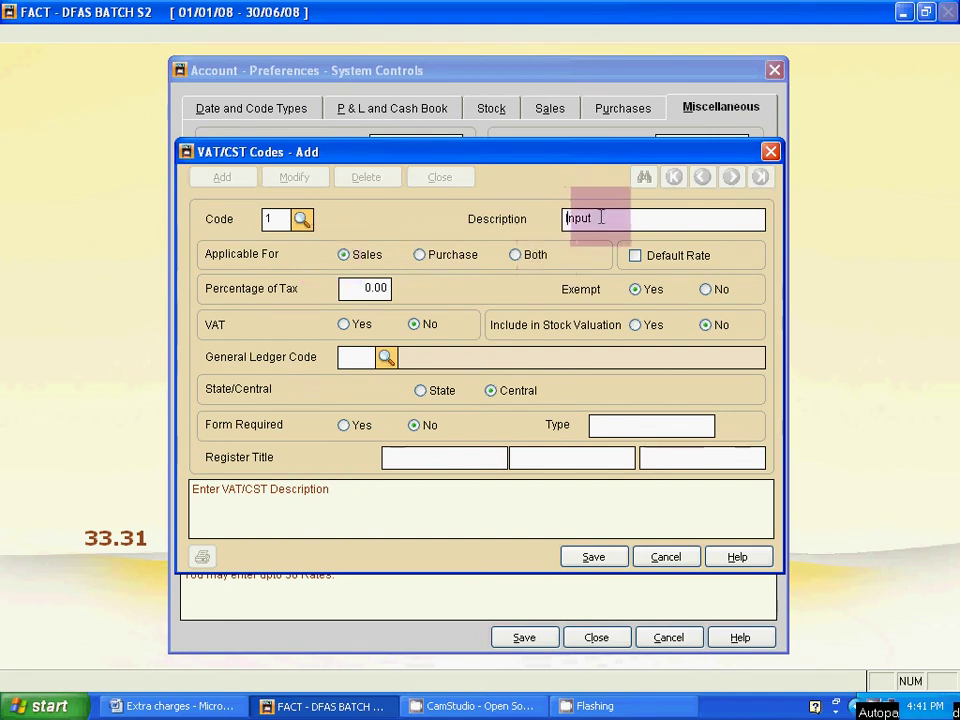
{"action": "type", "text": " 4%"}
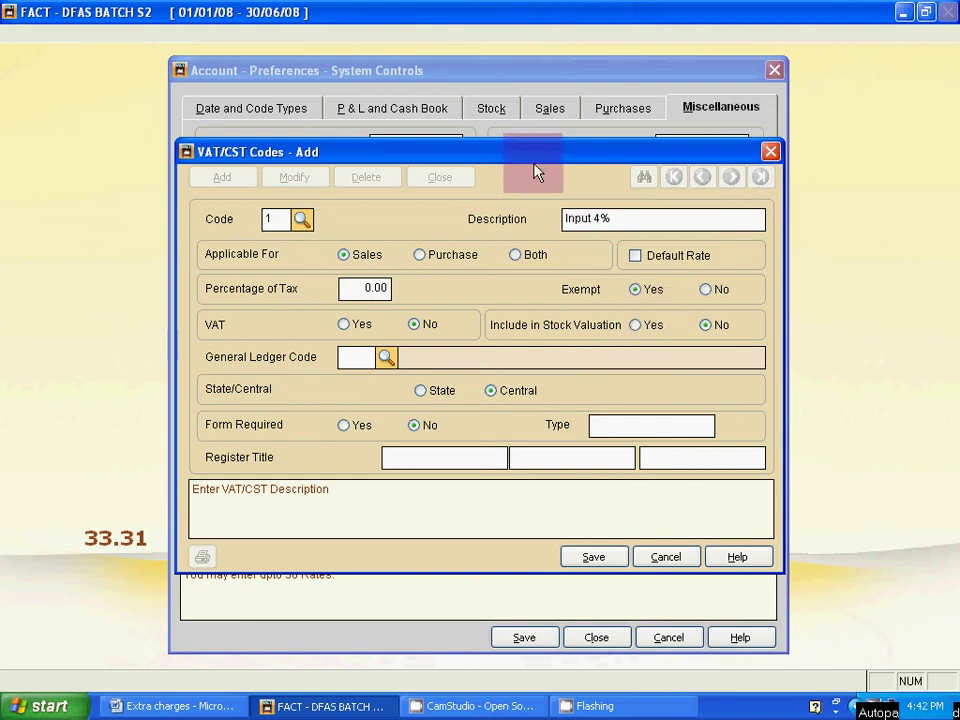
{"action": "left_click", "coordinate": [430, 258]}
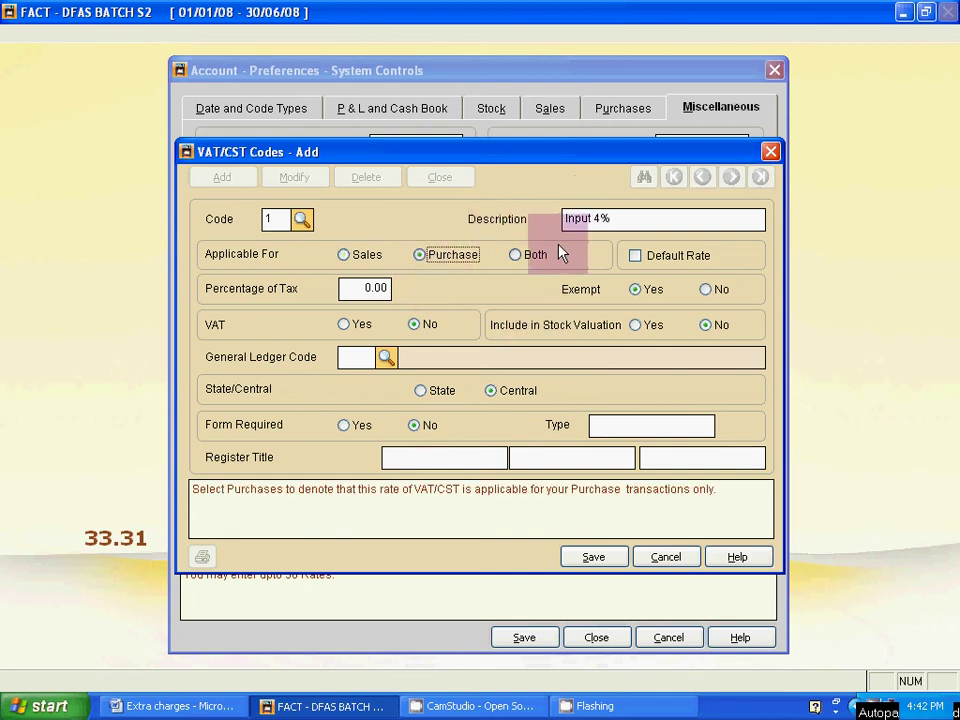
- Set the percentage of tax for the Input 4% code to 4 and VAT to Yes
{"action": "left_click", "coordinate": [365, 288]}
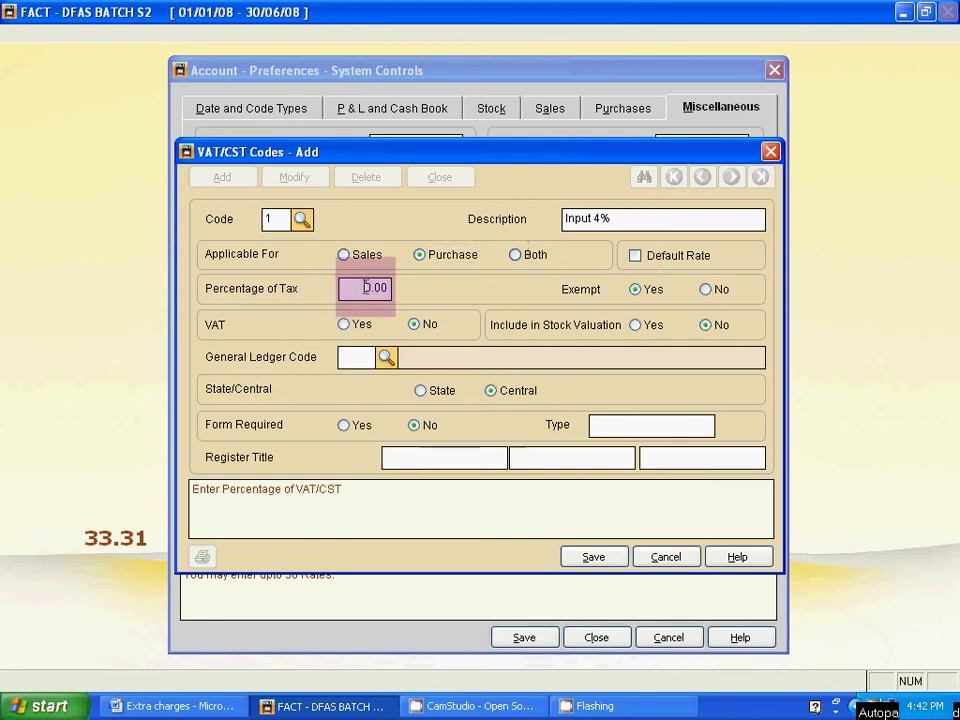
{"action": "left_click_drag", "start_coordinate": [365, 287], "coordinate": [413, 287]}
{"action": "type", "text": "4."}
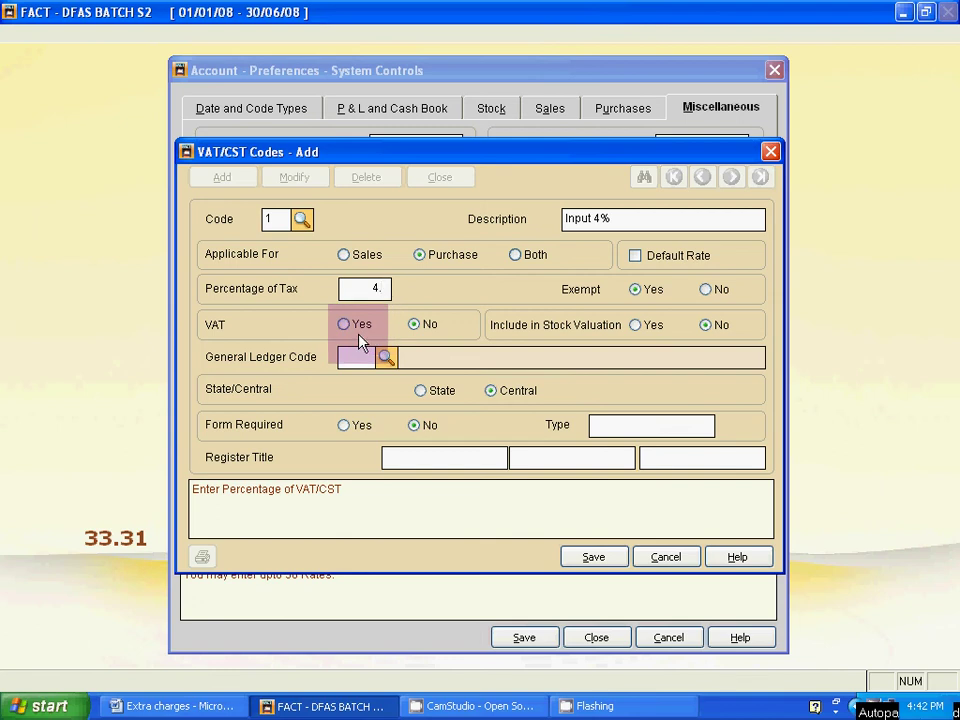
{"action": "key", "text": "Tab"}
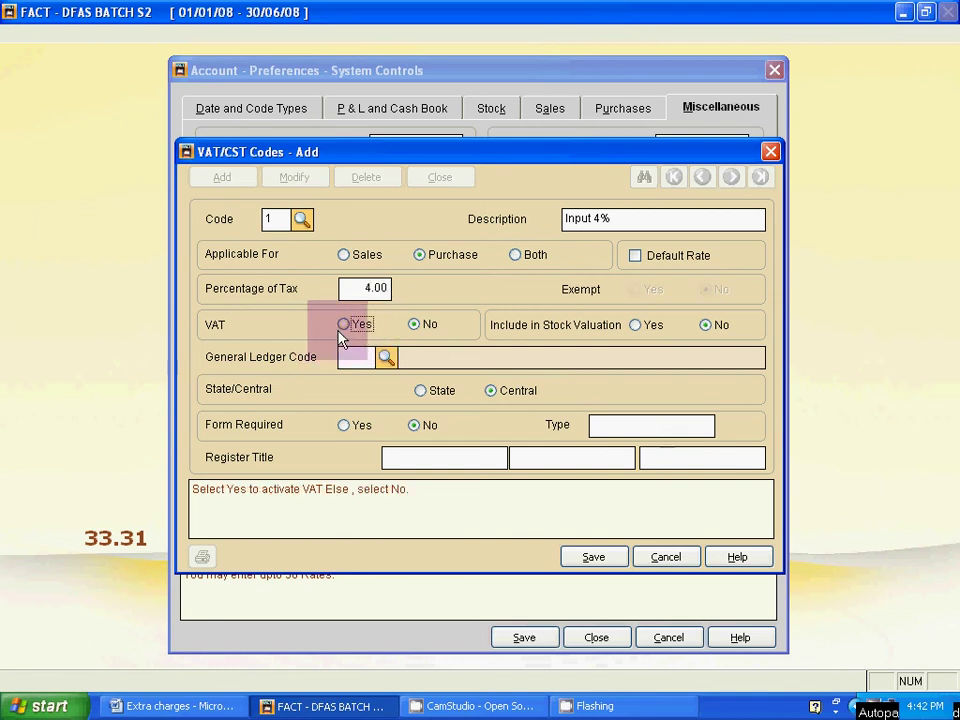
{"action": "left_click", "coordinate": [346, 328]}
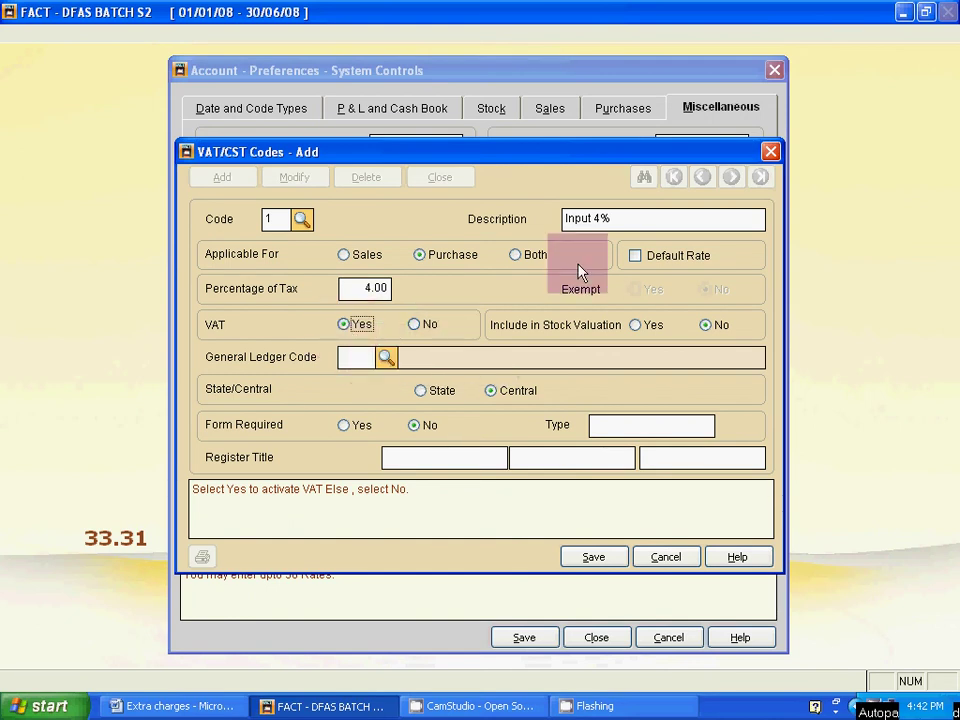
- Link the Input 4% code to general ledger code B15 Input VAT, mark it as State and save it
{"action": "left_click", "coordinate": [386, 358]}
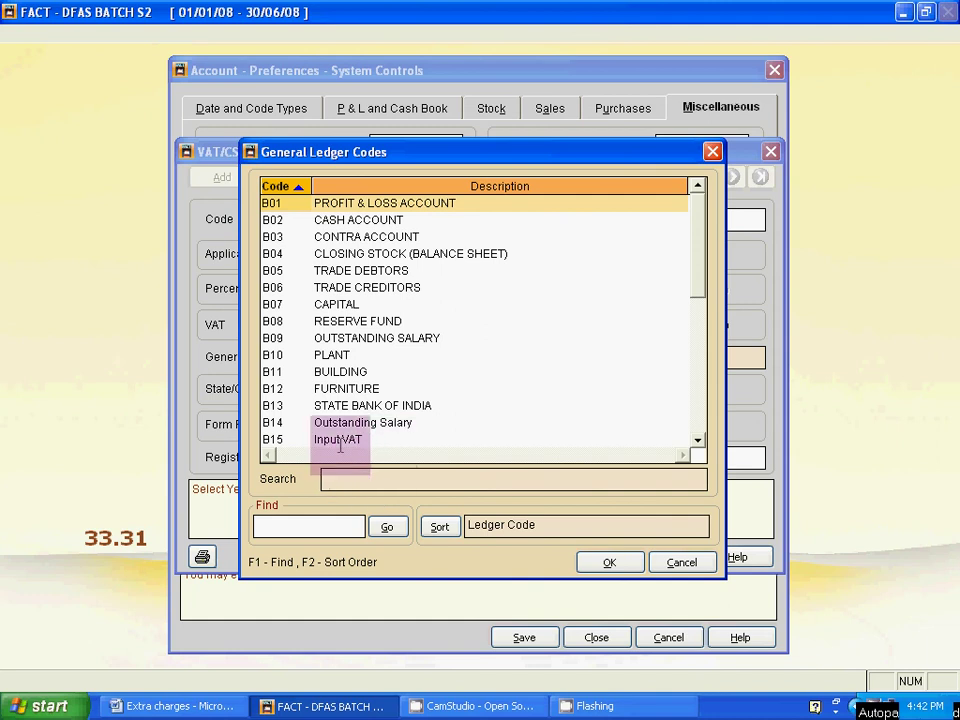
{"action": "left_click", "coordinate": [345, 454]}
{"action": "left_click", "coordinate": [380, 405]}
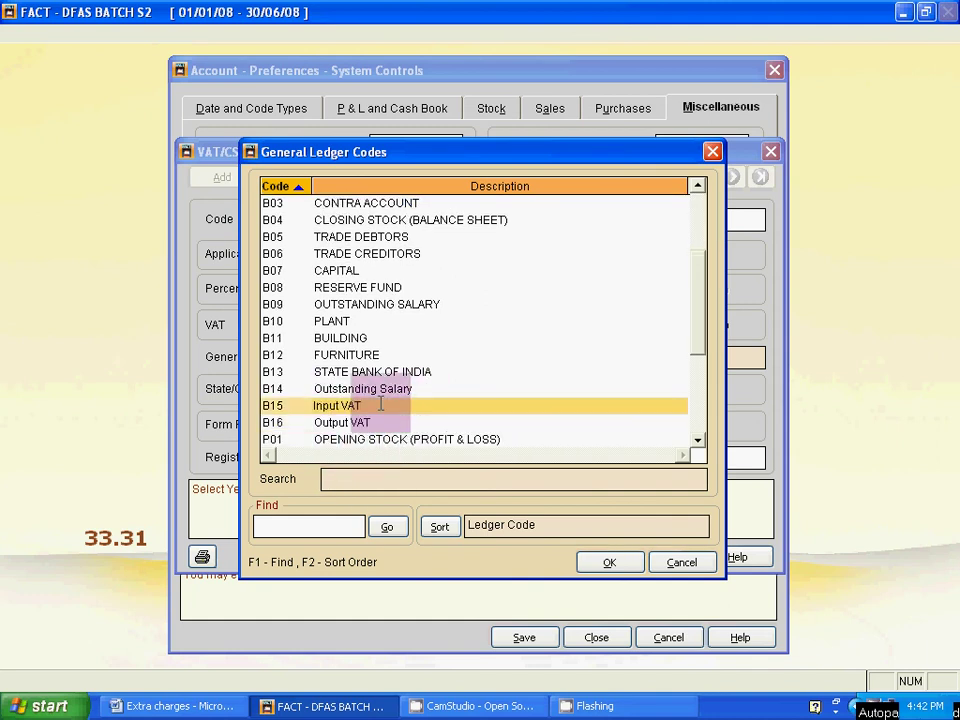
{"action": "left_click", "coordinate": [610, 563]}
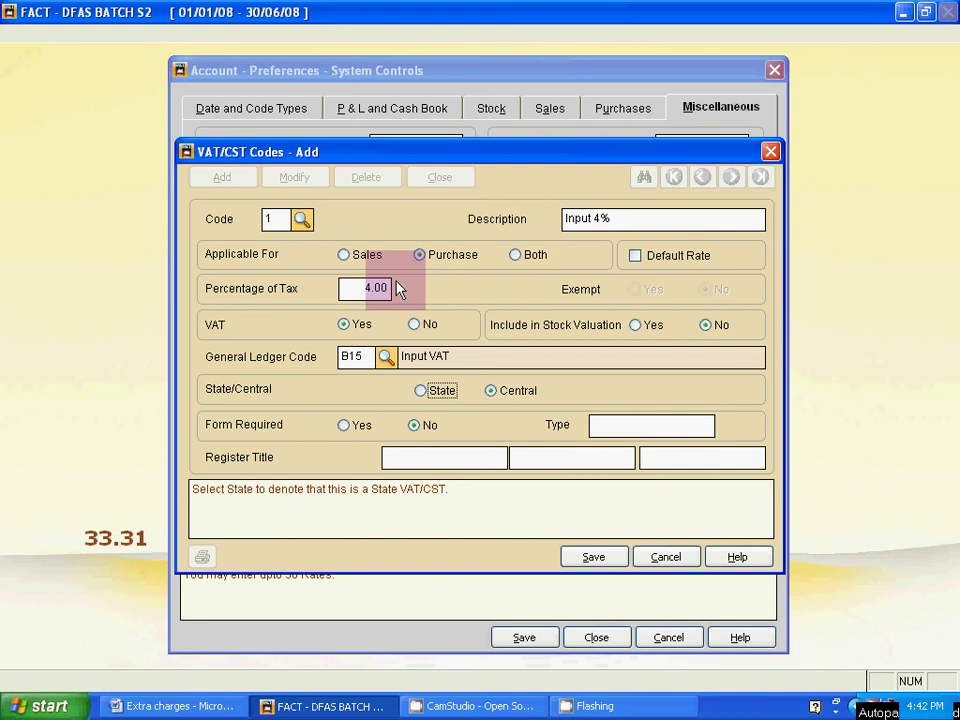
{"action": "left_click", "coordinate": [449, 394]}
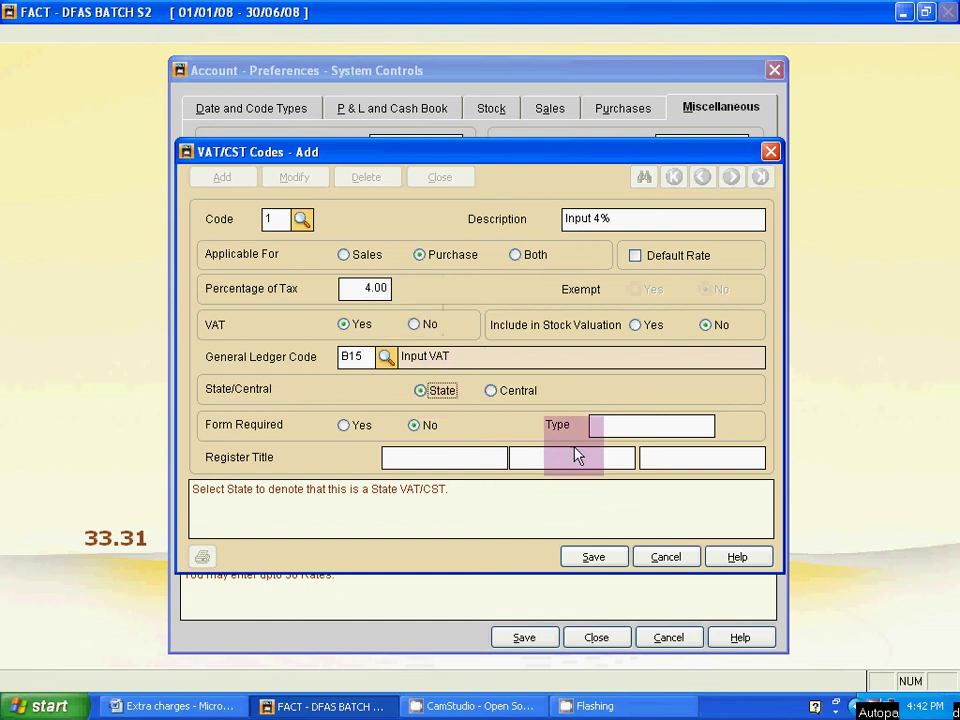
{"action": "left_click", "coordinate": [596, 563]}
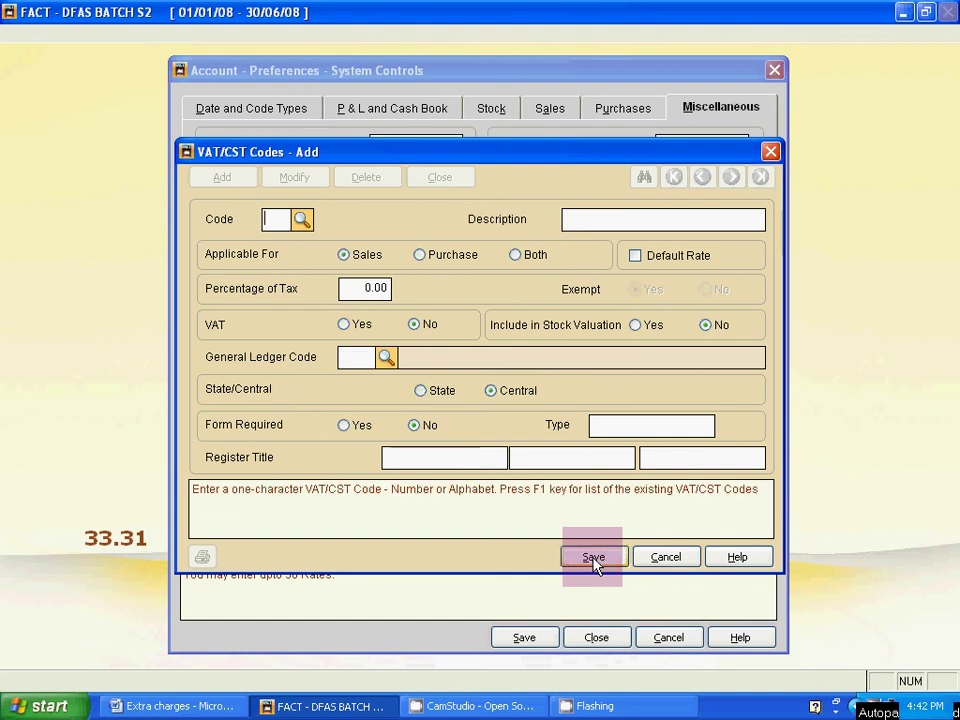
- Start VAT/CST code 2 with description "Input 12.5%", applicable for Purchase
{"action": "type", "text": "2"}
{"action": "key", "text": "Return"}
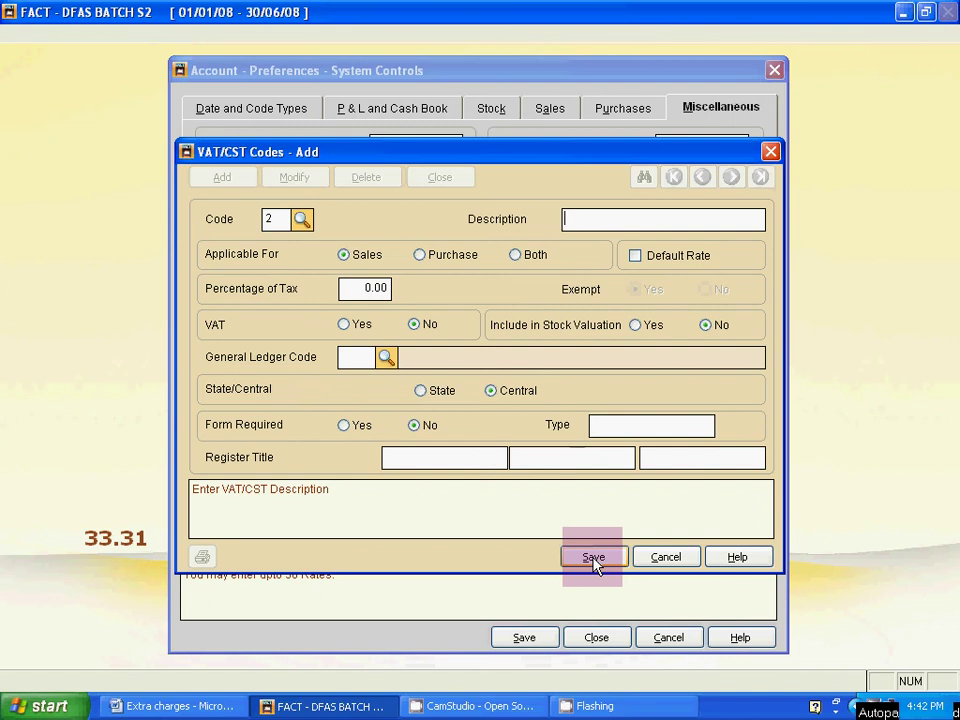
{"action": "type", "text": "input 12.5%"}
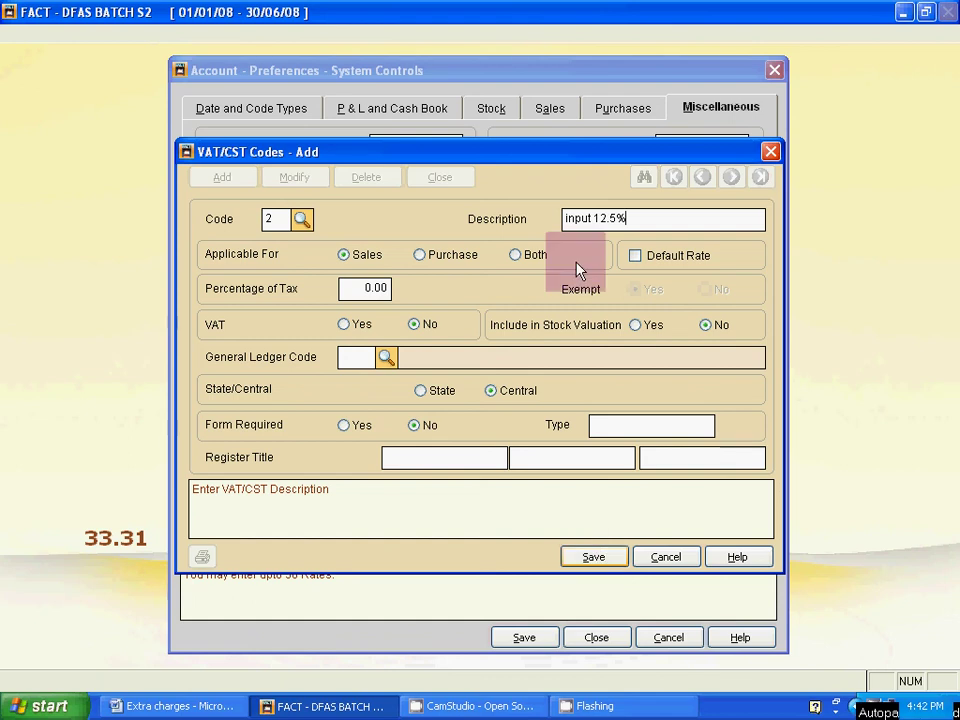
{"action": "left_click", "coordinate": [567, 218]}
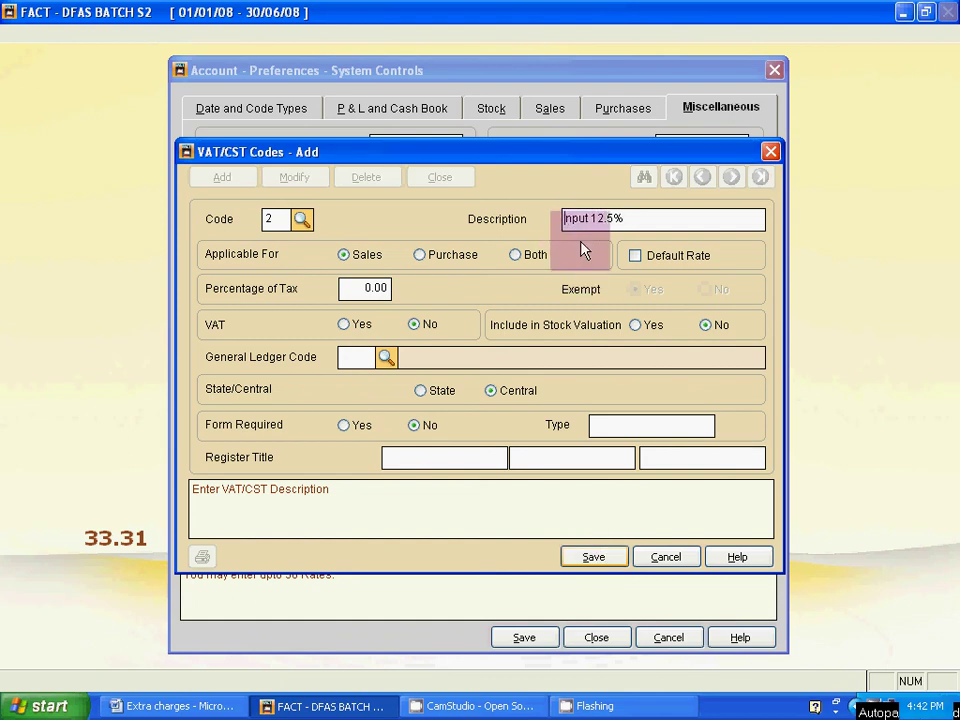
{"action": "left_click", "coordinate": [420, 254]}
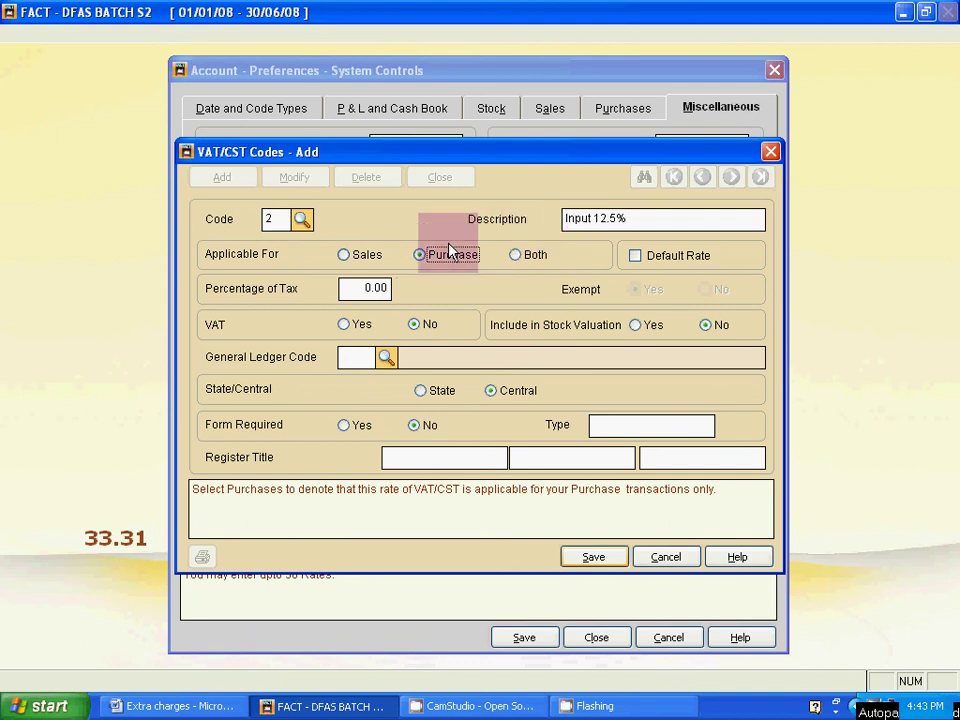
- Set the percentage of tax for the Input 12.5% code to 12.5 and VAT to Yes
{"action": "left_click", "coordinate": [361, 288]}
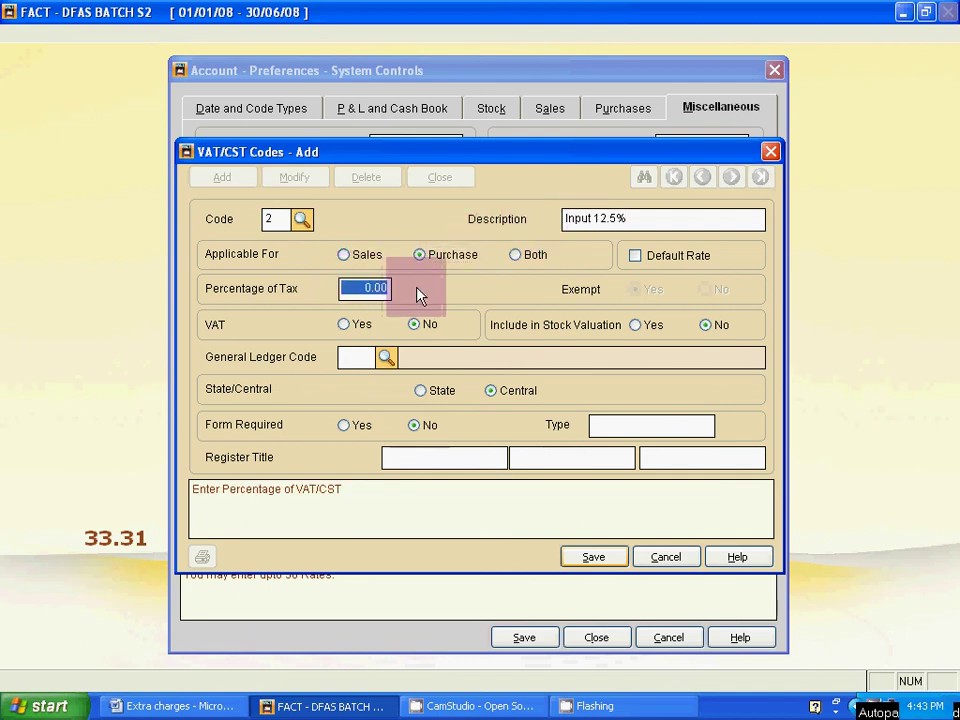
{"action": "type", "text": "12.5"}
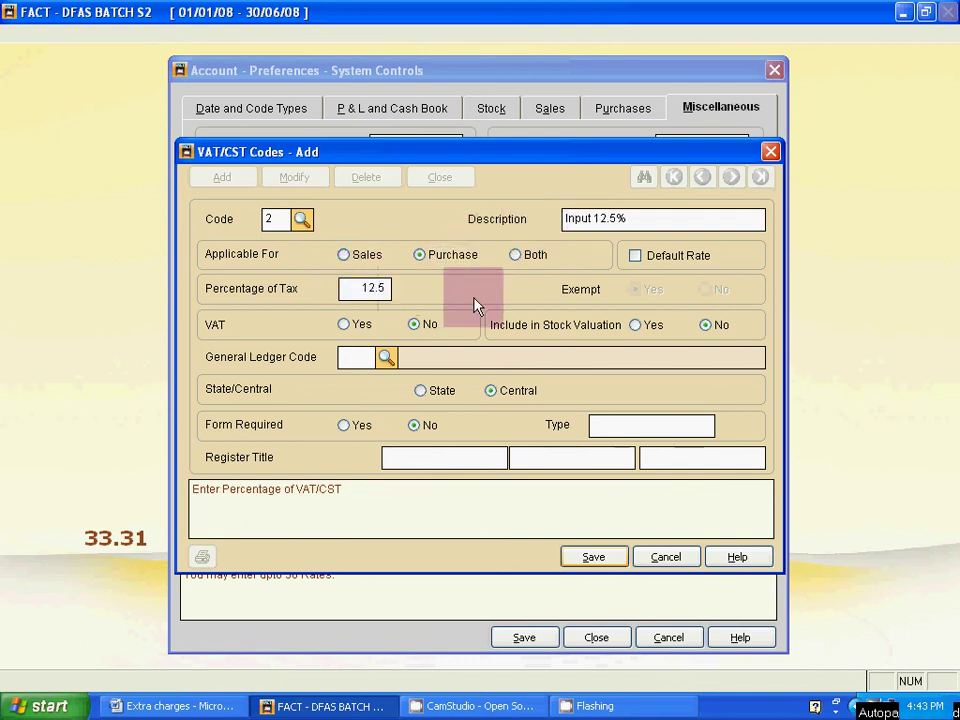
{"action": "key", "text": "Return"}
{"action": "left_click", "coordinate": [352, 325]}
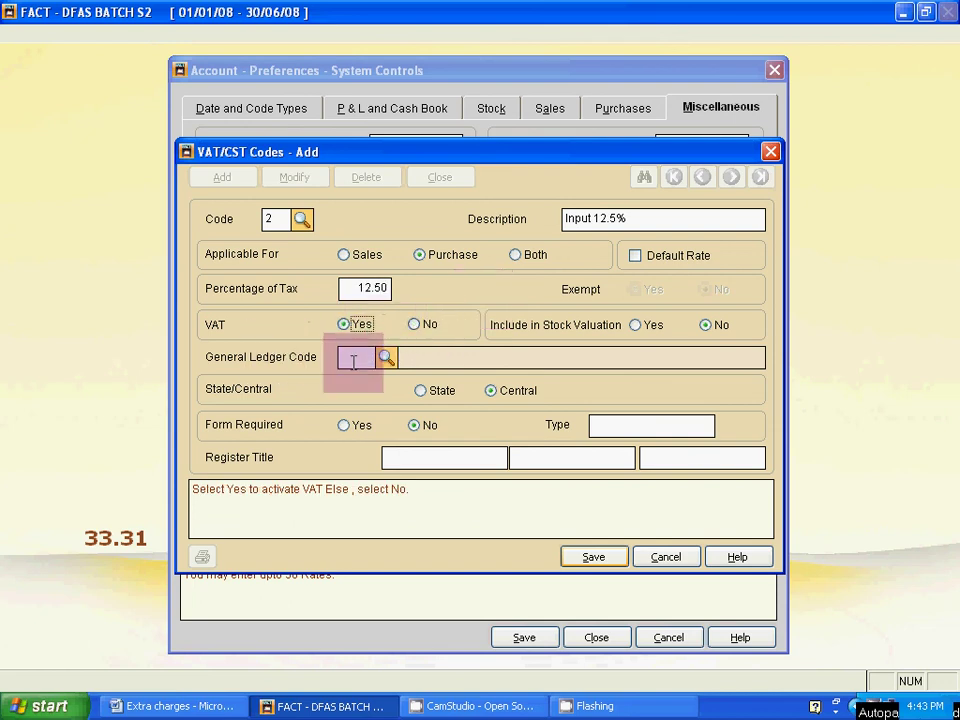
- Link the Input 12.5% code to general ledger code B15 Input VAT, mark it as State and save it
{"action": "left_click", "coordinate": [386, 357]}
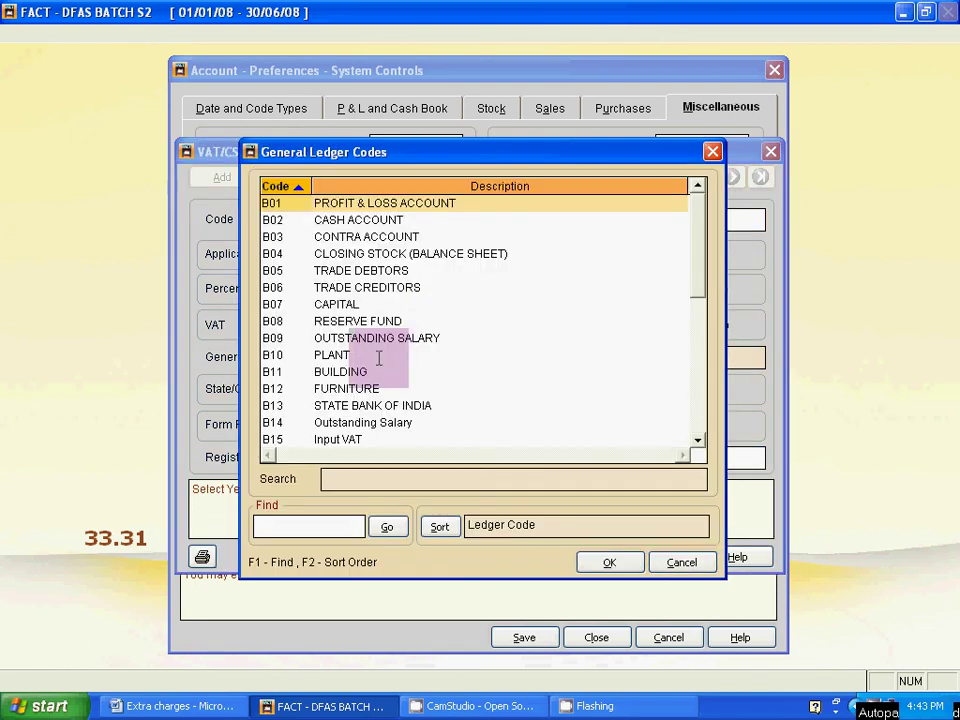
{"action": "left_click", "coordinate": [364, 438]}
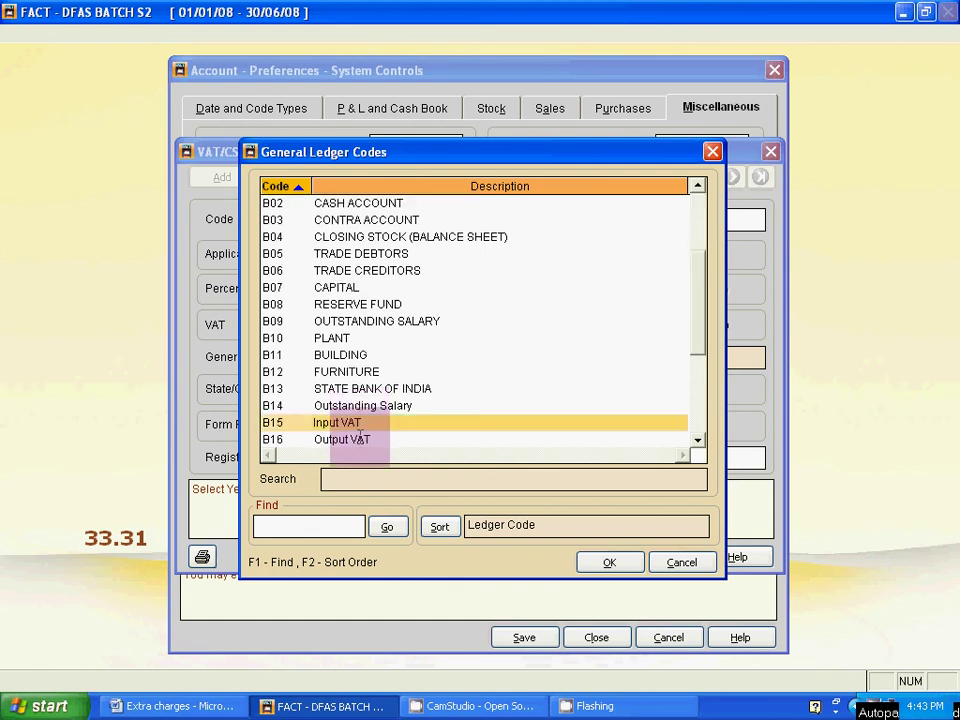
{"action": "double_click", "coordinate": [390, 421]}
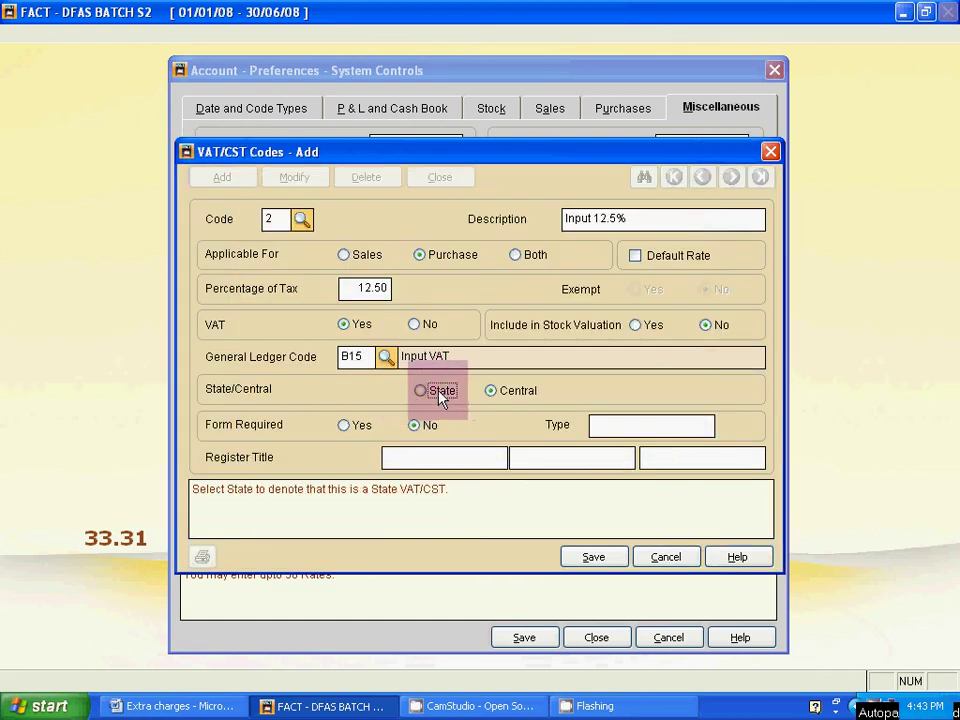
{"action": "left_click", "coordinate": [442, 392]}
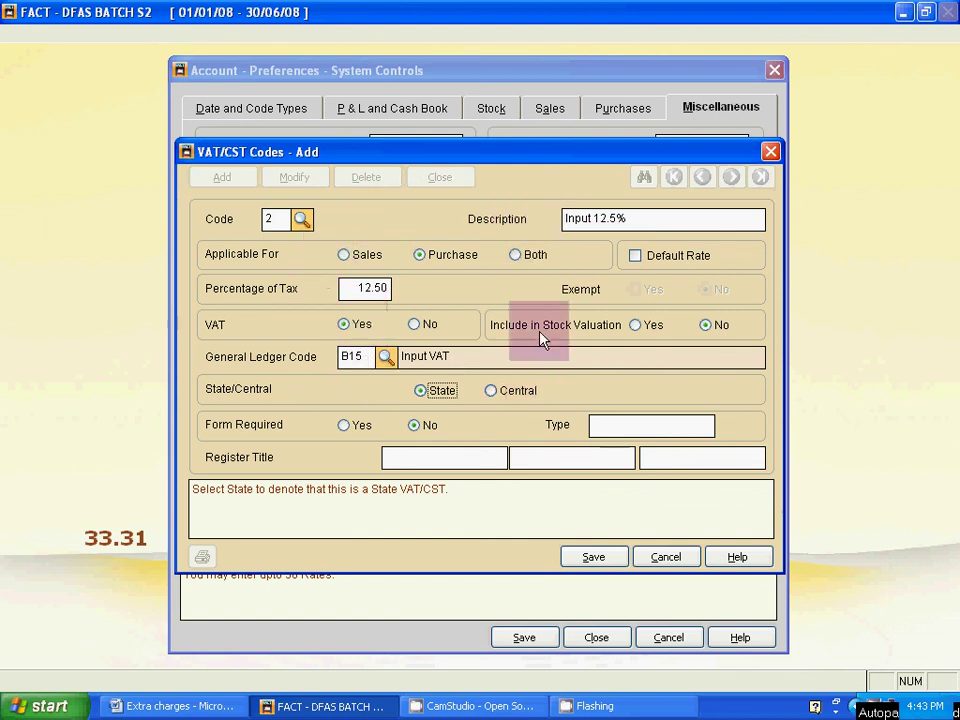
{"action": "left_click", "coordinate": [596, 560]}
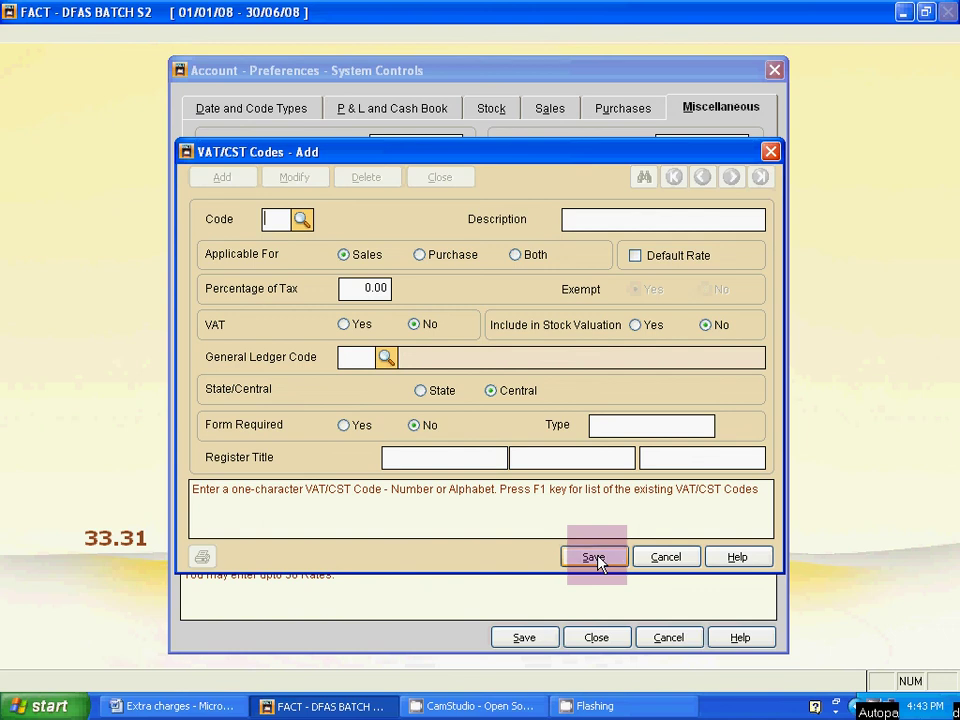
- Start VAT/CST code 3 with description "Output 4%", applicable for Sales
{"action": "type", "text": "3"}
{"action": "key", "text": "Tab"}
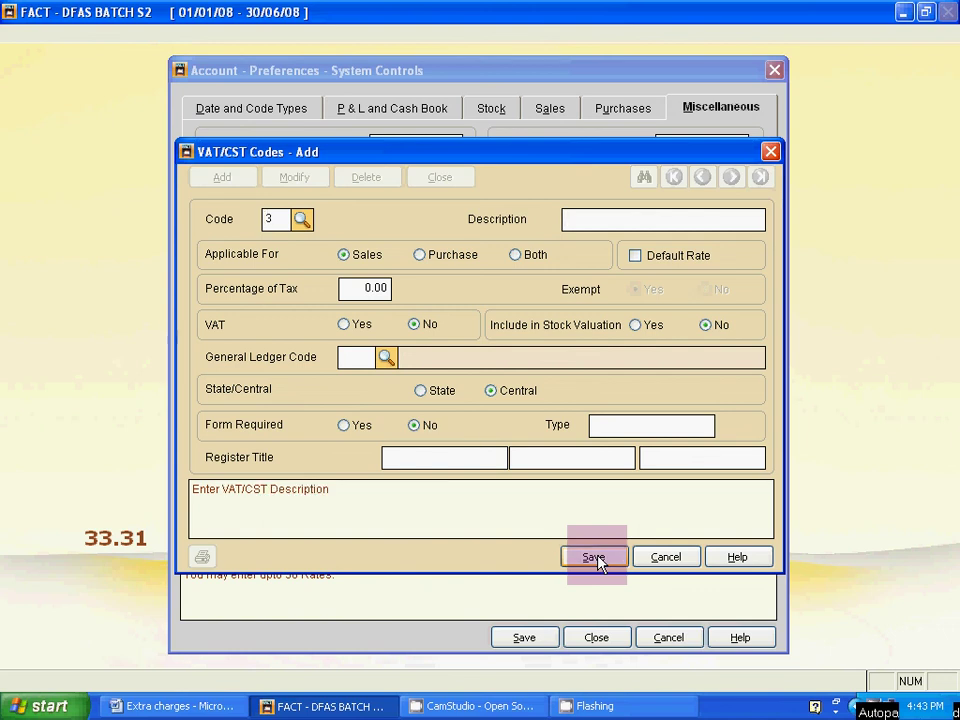
{"action": "type", "text": "Output 4%"}
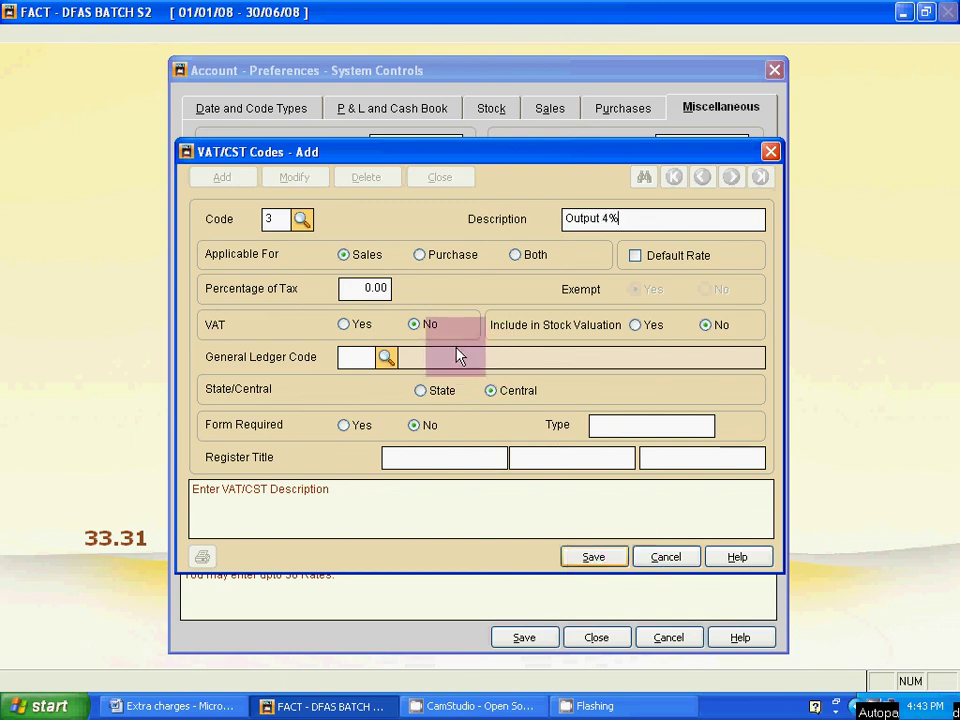
{"action": "left_click", "coordinate": [365, 259]}
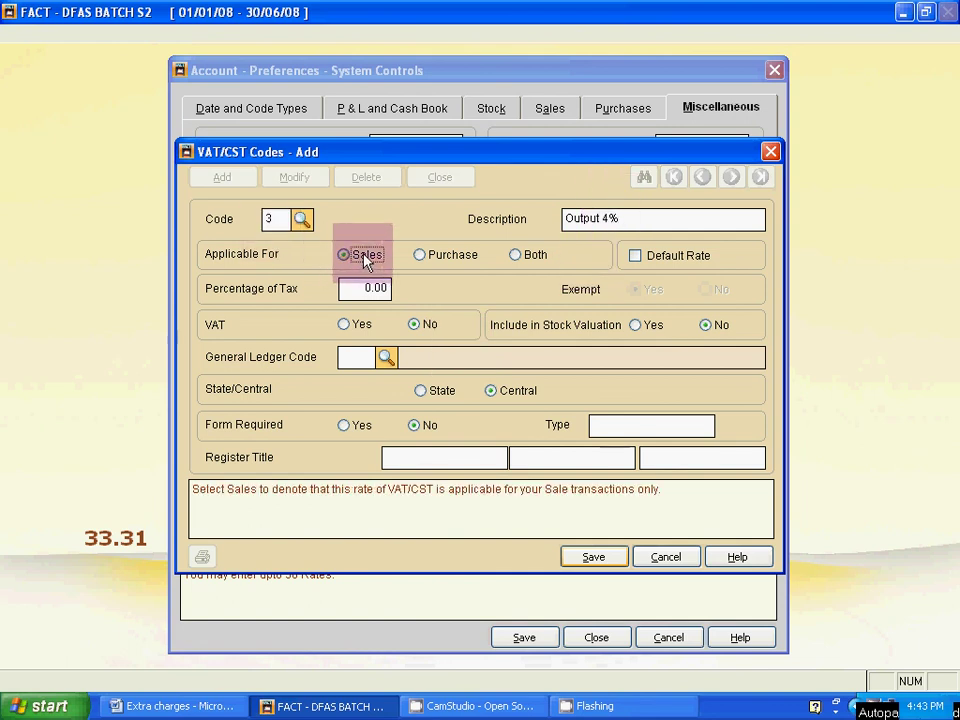
- Set the percentage of tax for the Output 4% code to 4 and VAT to Yes
{"action": "left_click", "coordinate": [372, 286]}
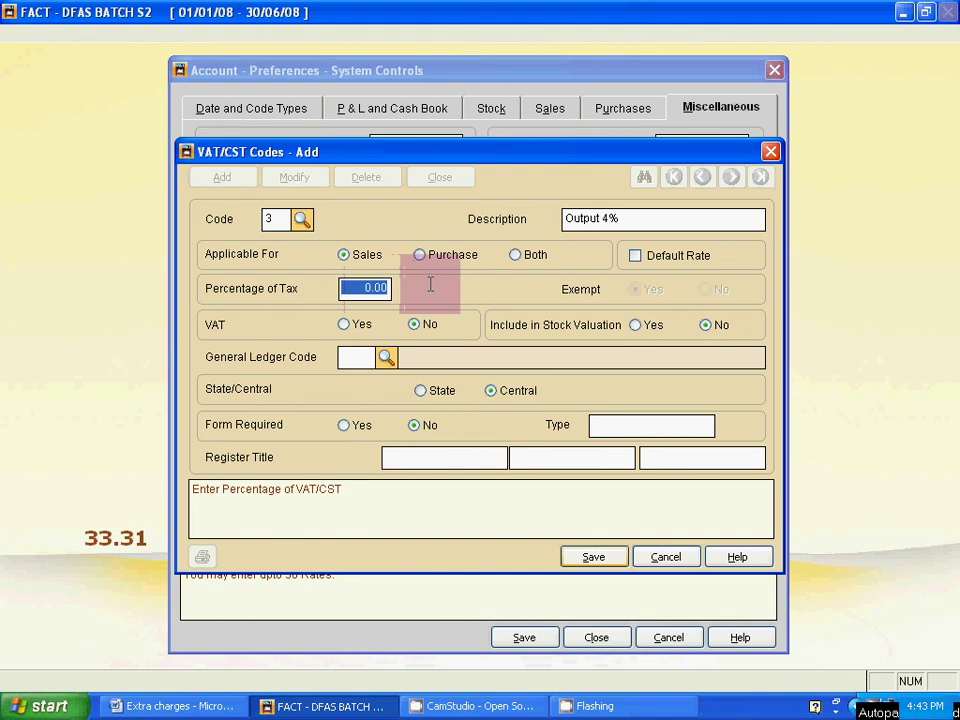
{"action": "key", "text": "BackSpace"}
{"action": "type", "text": "4."}
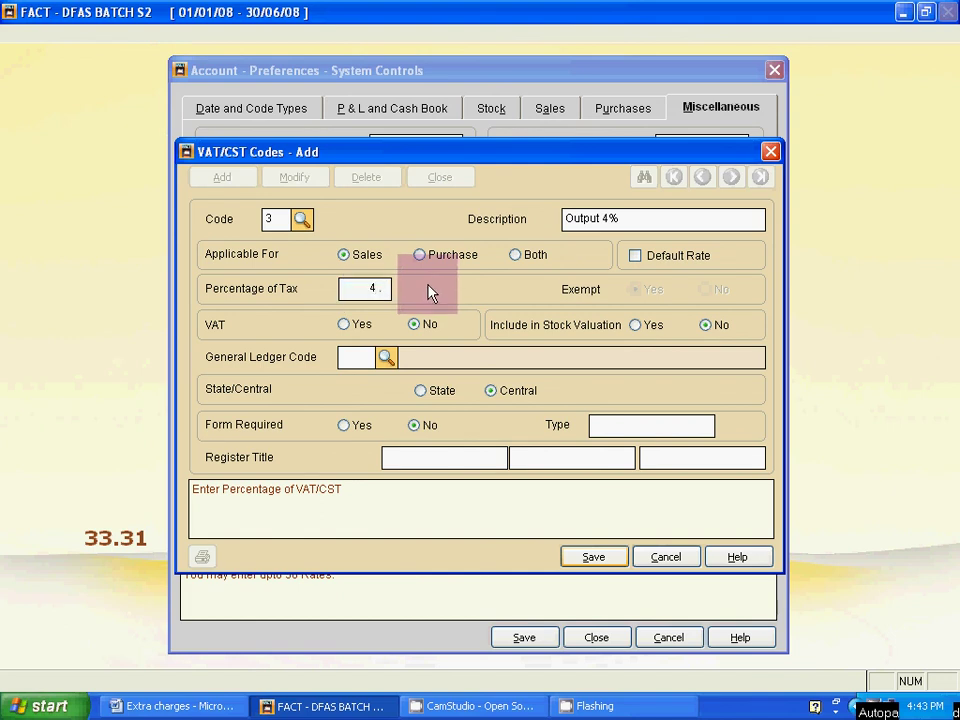
{"action": "left_click", "coordinate": [362, 326]}
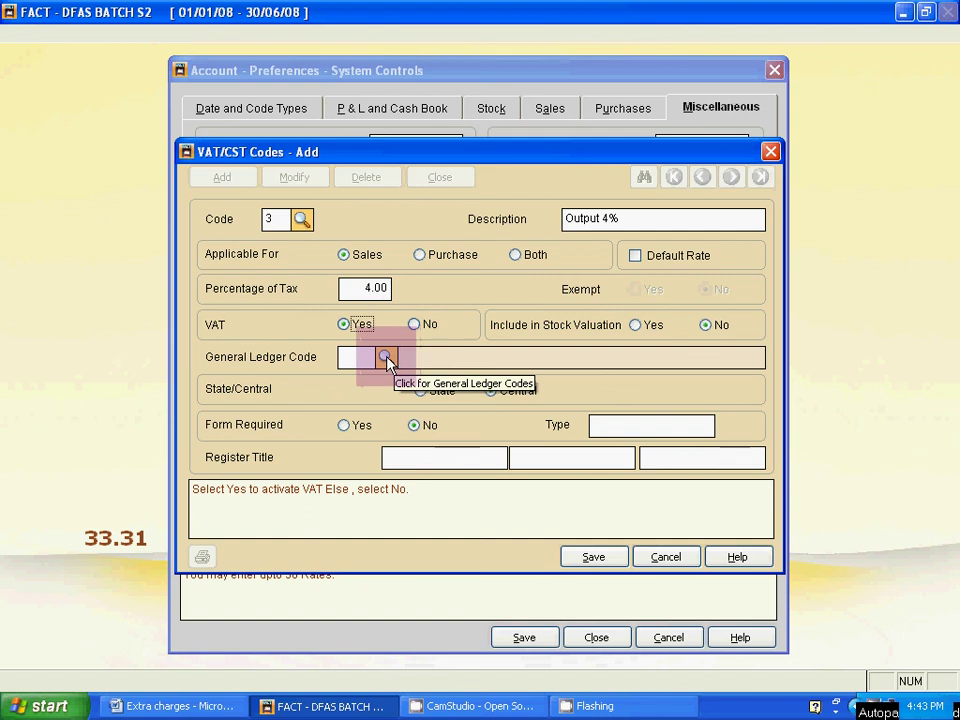
- Link the Output 4% code to general ledger code B16 Output VAT, mark it as State and save it
{"action": "left_click", "coordinate": [387, 360]}
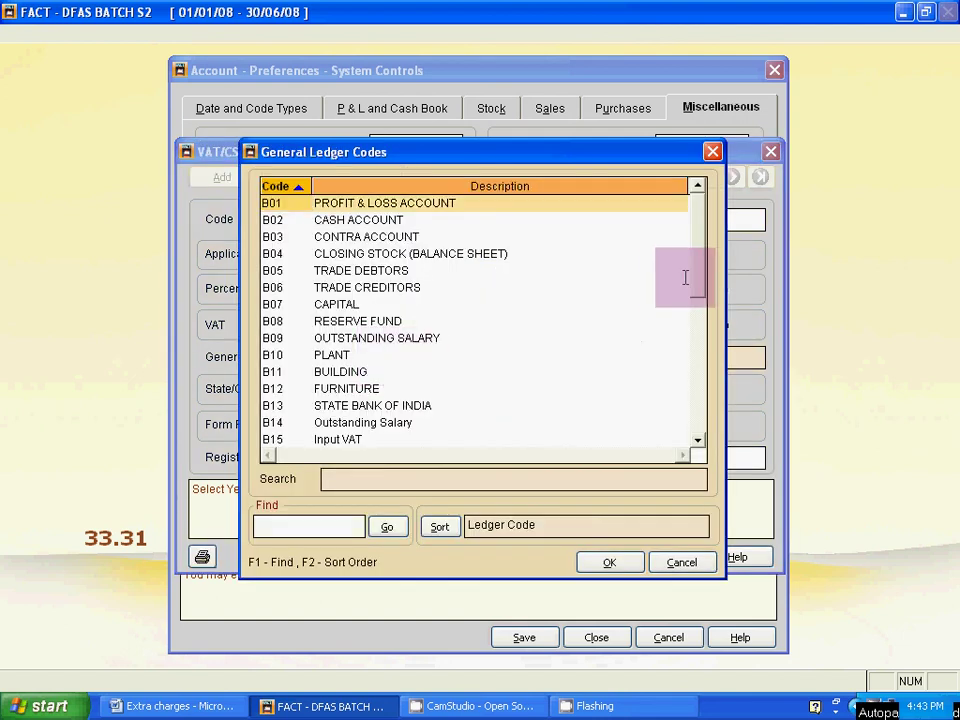
{"action": "left_click", "coordinate": [697, 440]}
{"action": "left_click", "coordinate": [697, 440]}
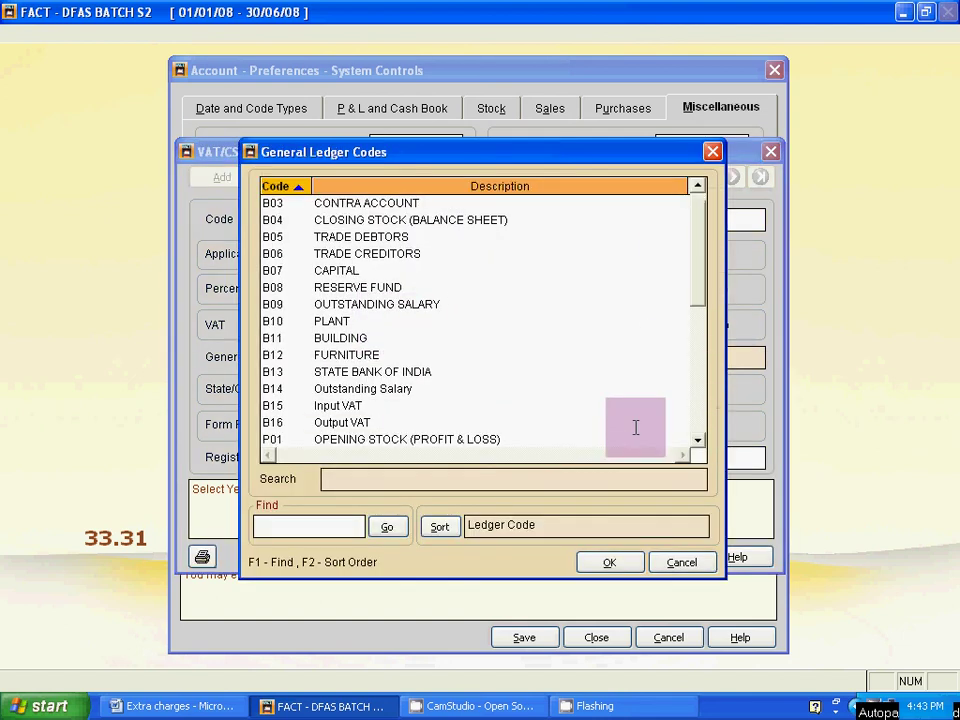
{"action": "left_click", "coordinate": [364, 424]}
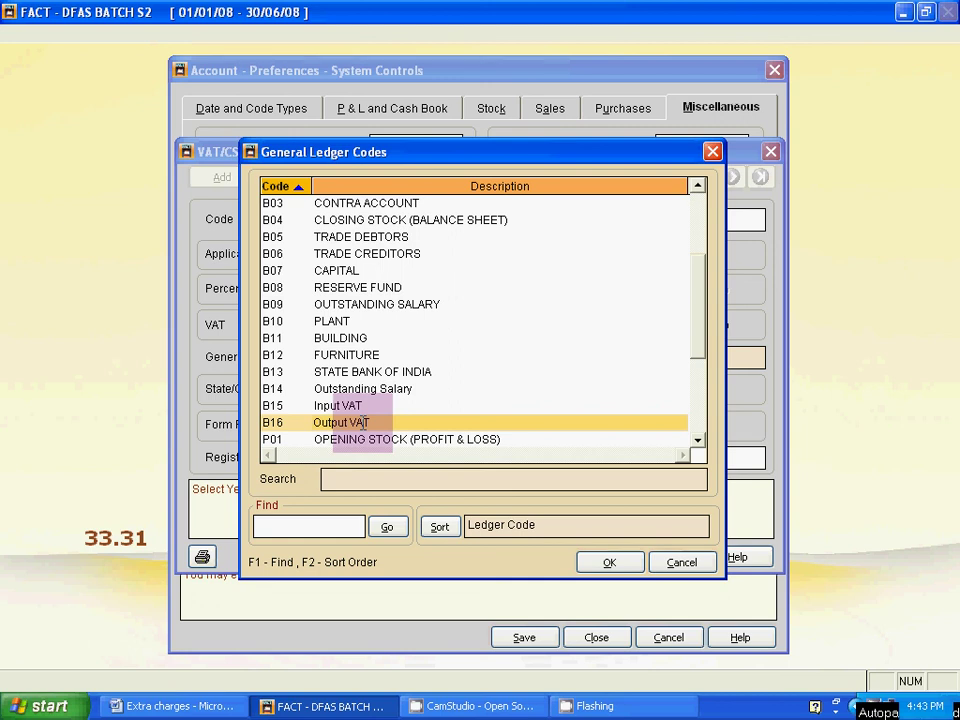
{"action": "double_click", "coordinate": [364, 424]}
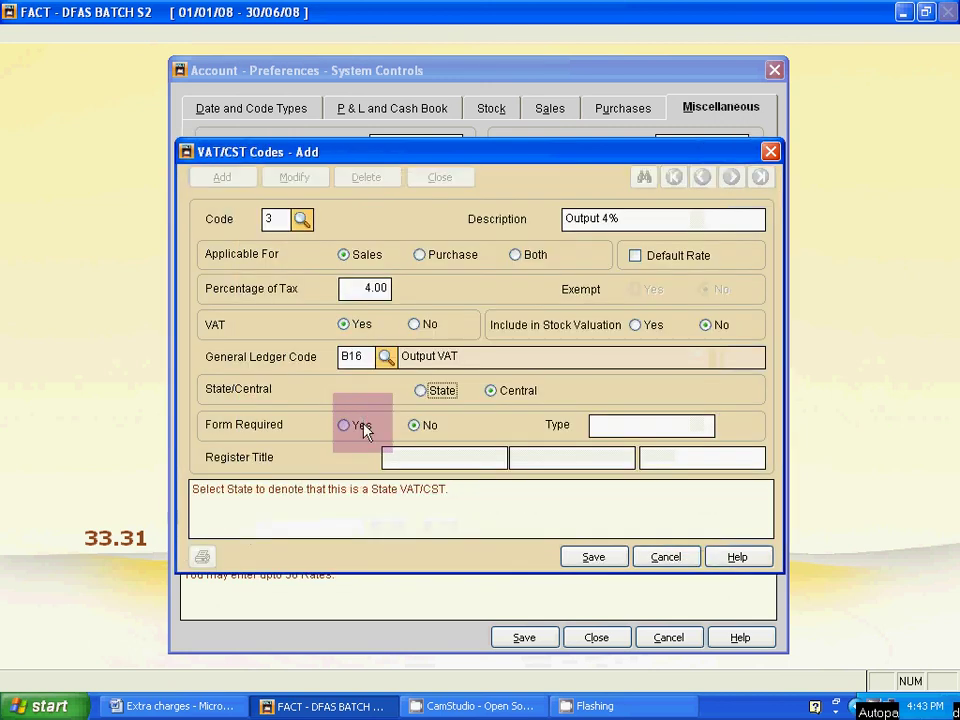
{"action": "left_click", "coordinate": [441, 392]}
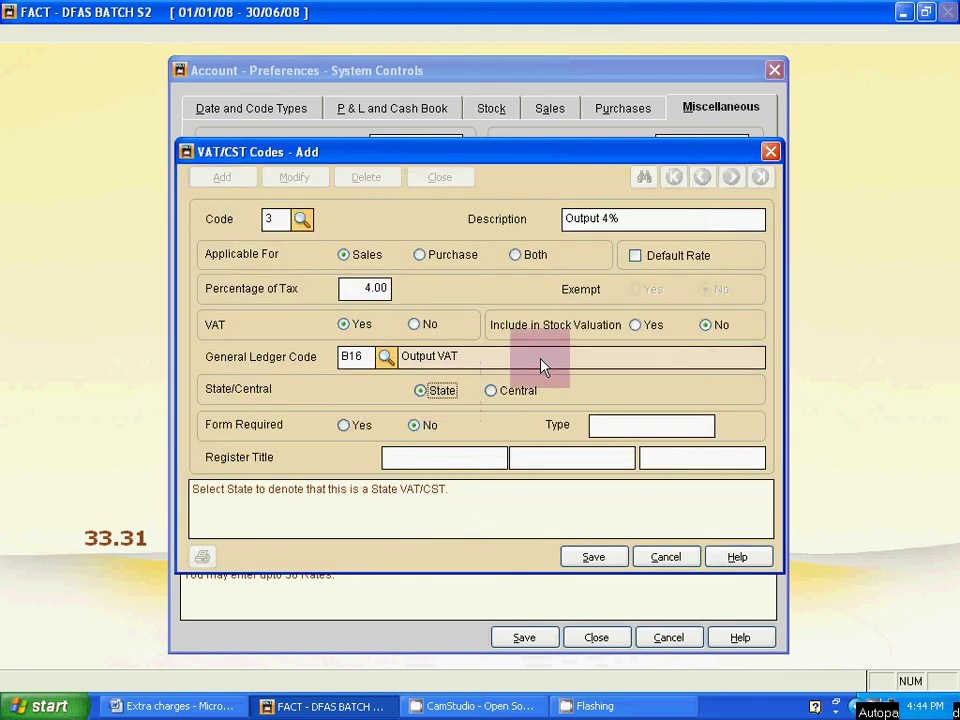
{"action": "left_click", "coordinate": [604, 557]}
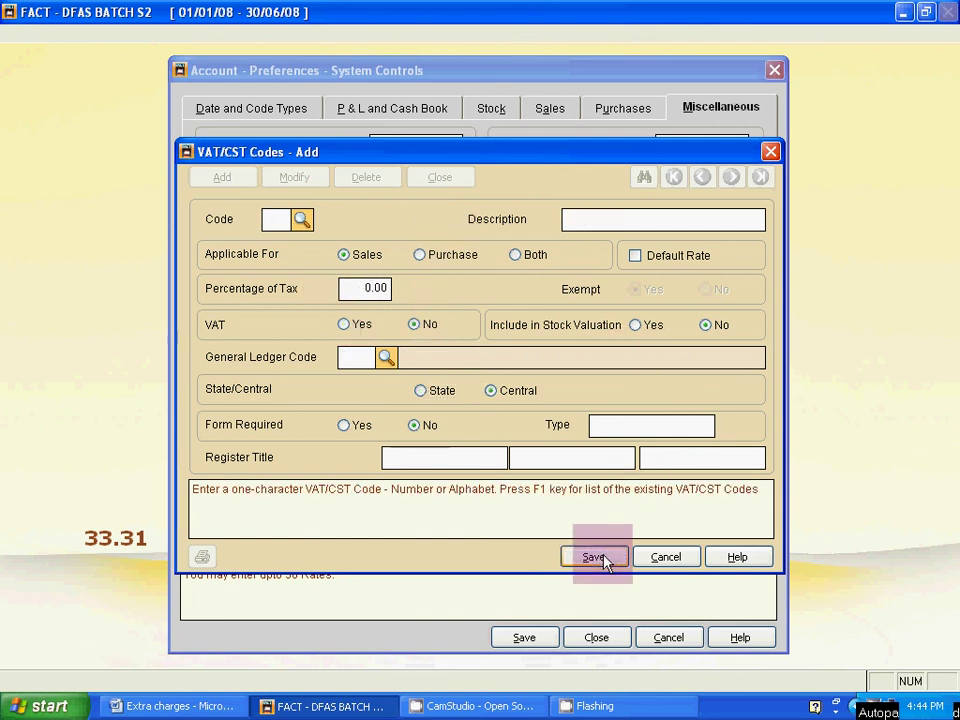
- Start VAT/CST code 4 with description "Output 12.5%", applicable for Sales
{"action": "left_click", "coordinate": [300, 219]}
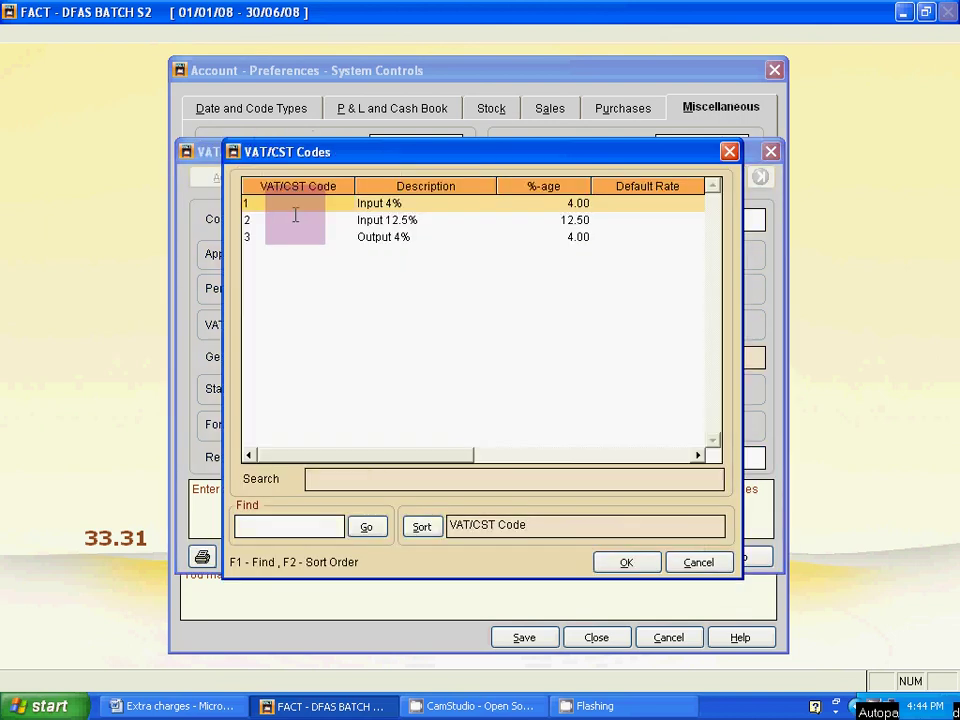
{"action": "key", "text": "Escape"}
{"action": "type", "text": "4"}
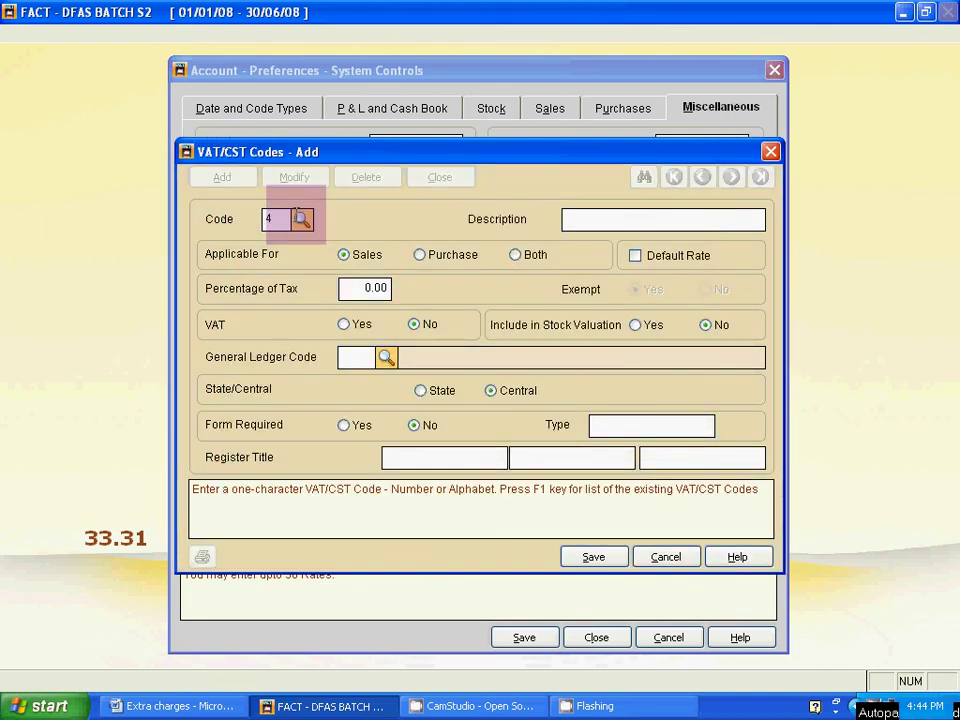
{"action": "key", "text": "Return"}
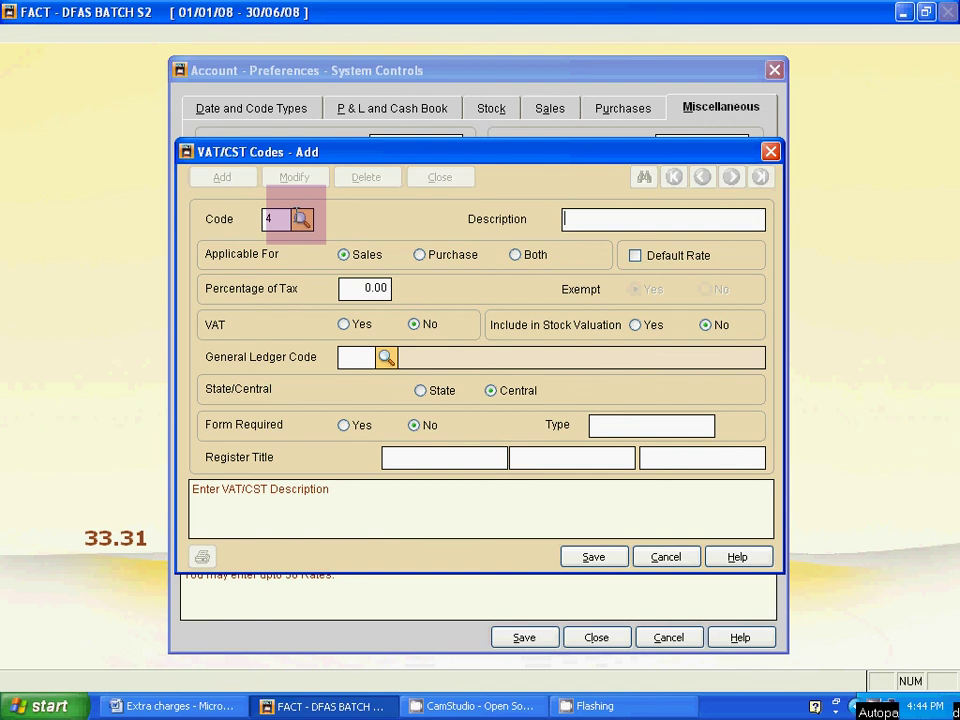
{"action": "type", "text": "Output 12.5$"}
{"action": "key", "text": "BackSpace"}
{"action": "type", "text": "%"}
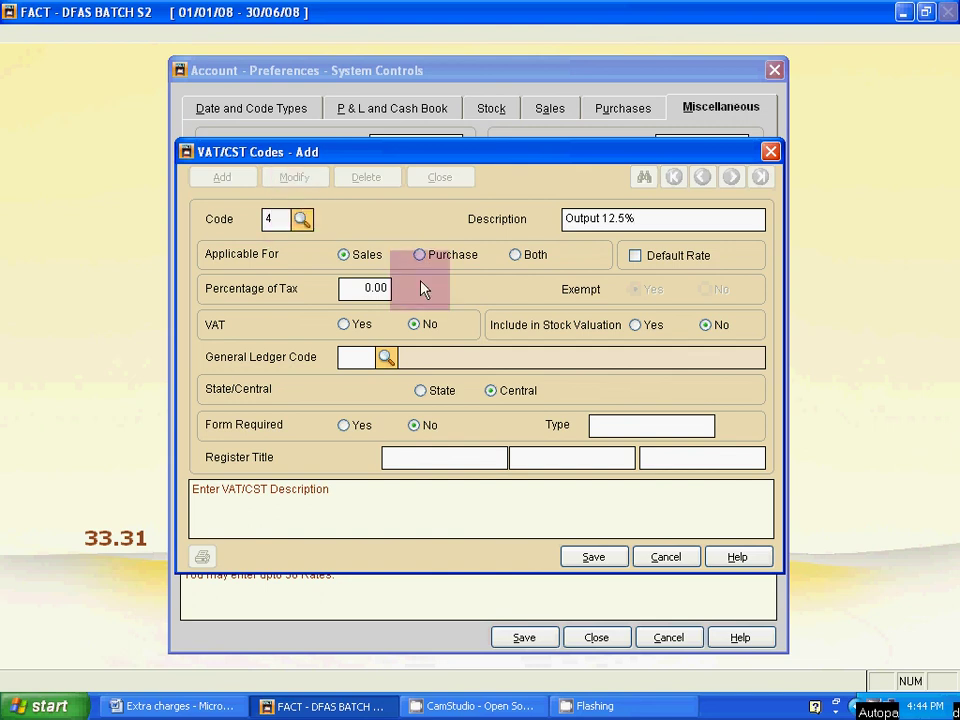
{"action": "left_click", "coordinate": [362, 258]}
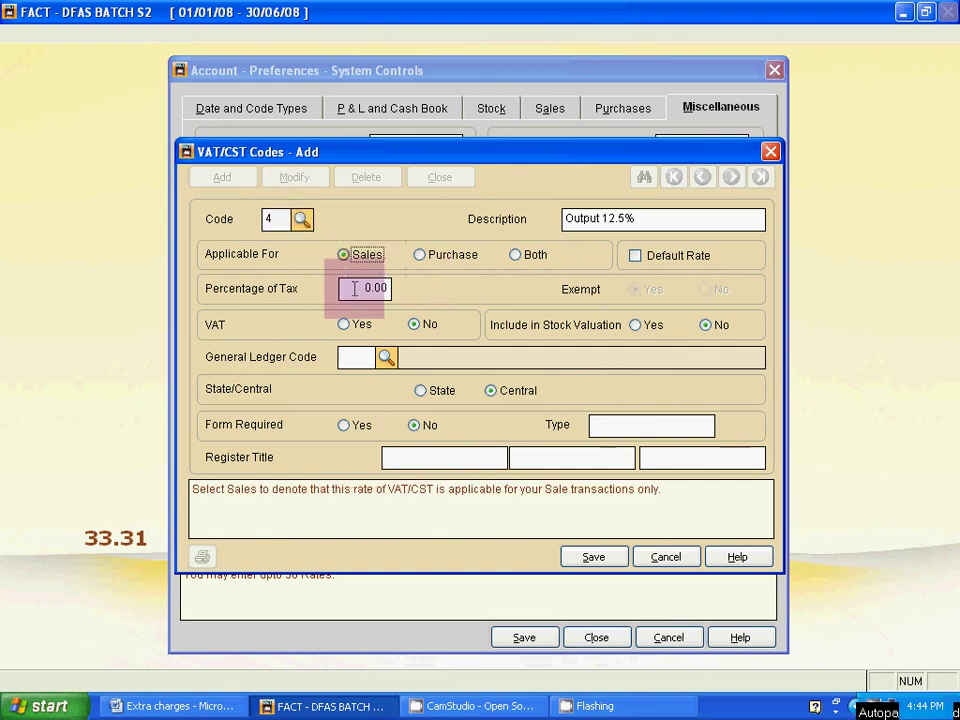
- Set the percentage of tax for the Output 12.5% code to 12.5 and VAT to Yes
{"action": "left_click_drag", "start_coordinate": [354, 288], "coordinate": [406, 286]}
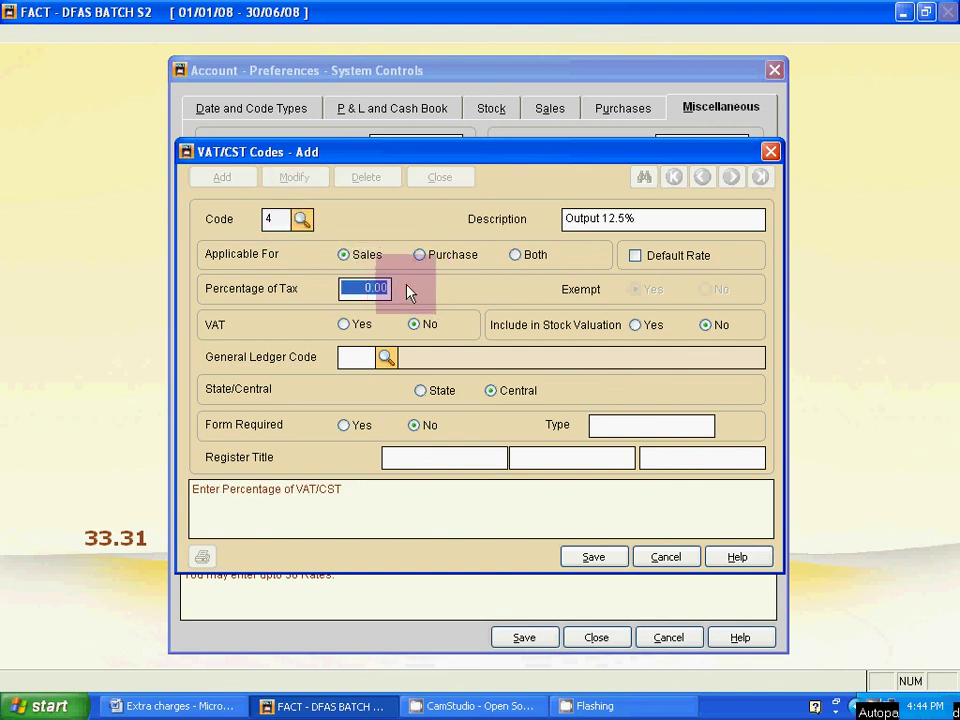
{"action": "type", "text": "2.5"}
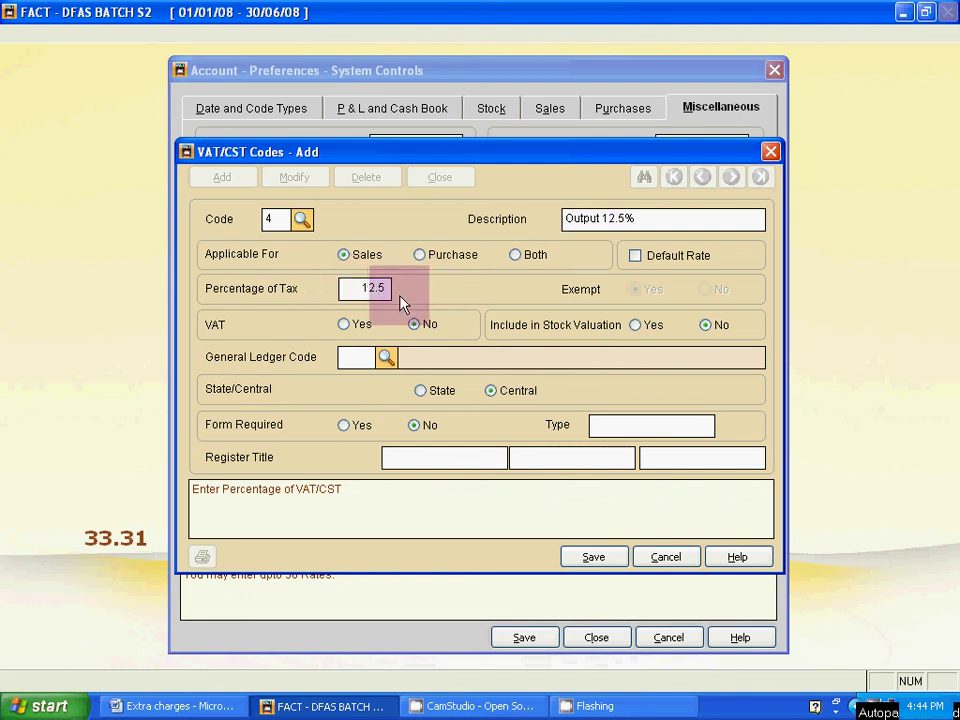
{"action": "key", "text": "Return"}
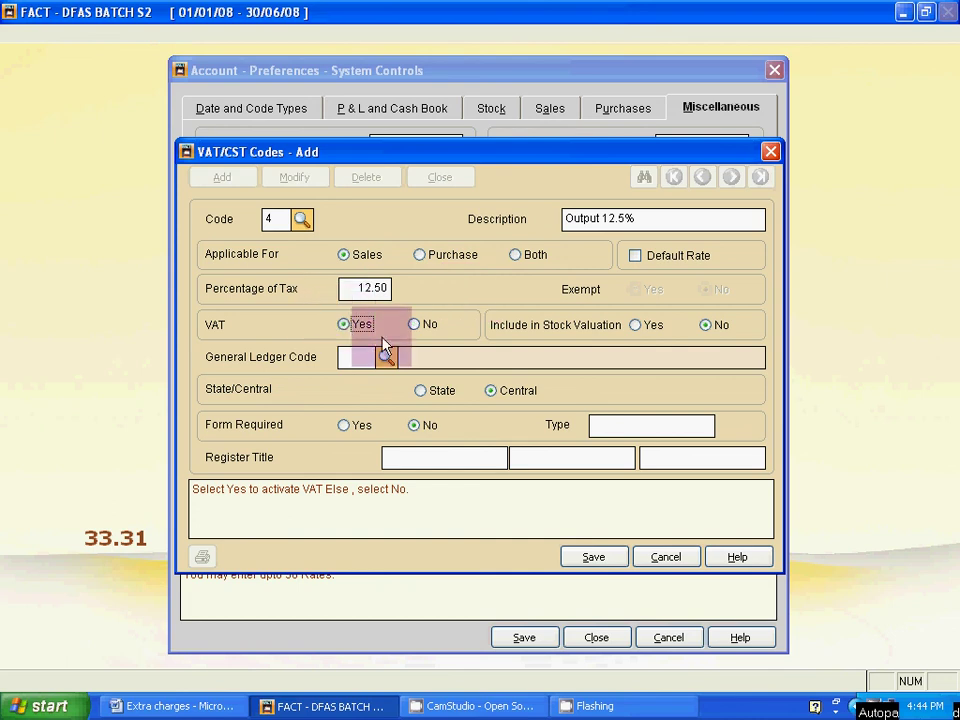
{"action": "left_click", "coordinate": [346, 326]}
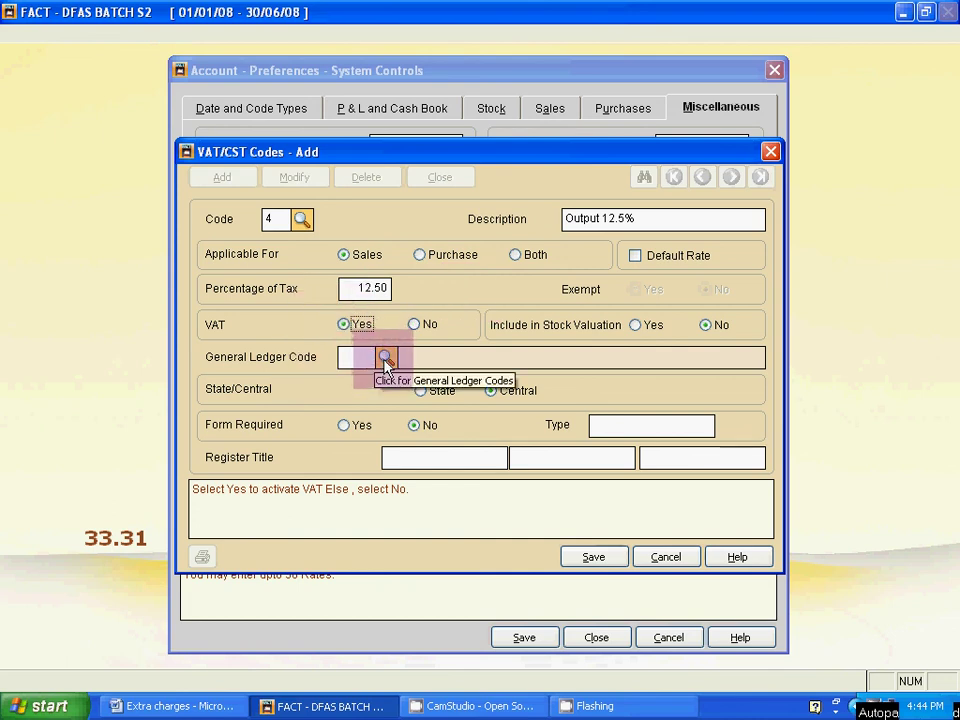
- Link the Output 12.5% code to general ledger code B16 Output VAT, mark it as State and save it
{"action": "left_click", "coordinate": [386, 358]}
{"action": "left_click", "coordinate": [697, 443]}
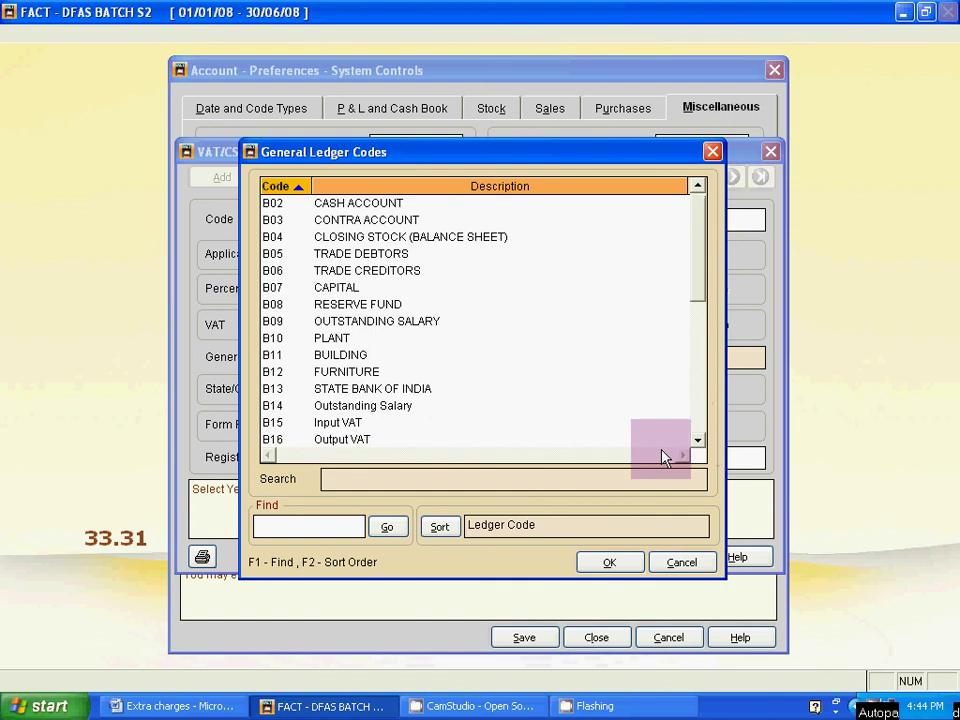
{"action": "left_click", "coordinate": [343, 440]}
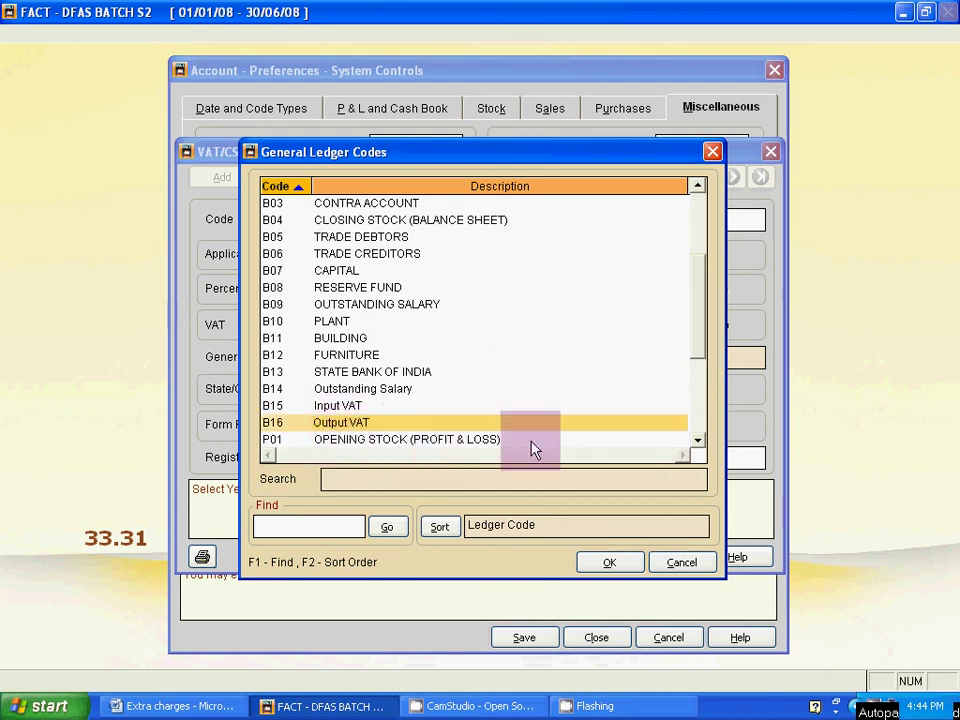
{"action": "key", "text": "Return"}
{"action": "left_click", "coordinate": [433, 394]}
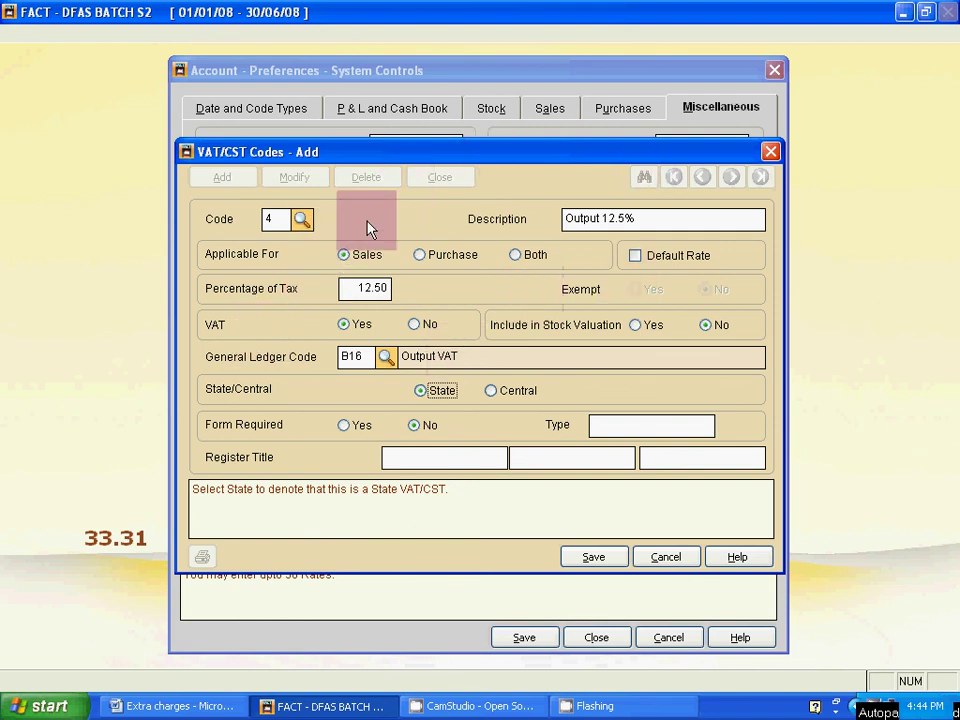
{"action": "left_click", "coordinate": [588, 560]}
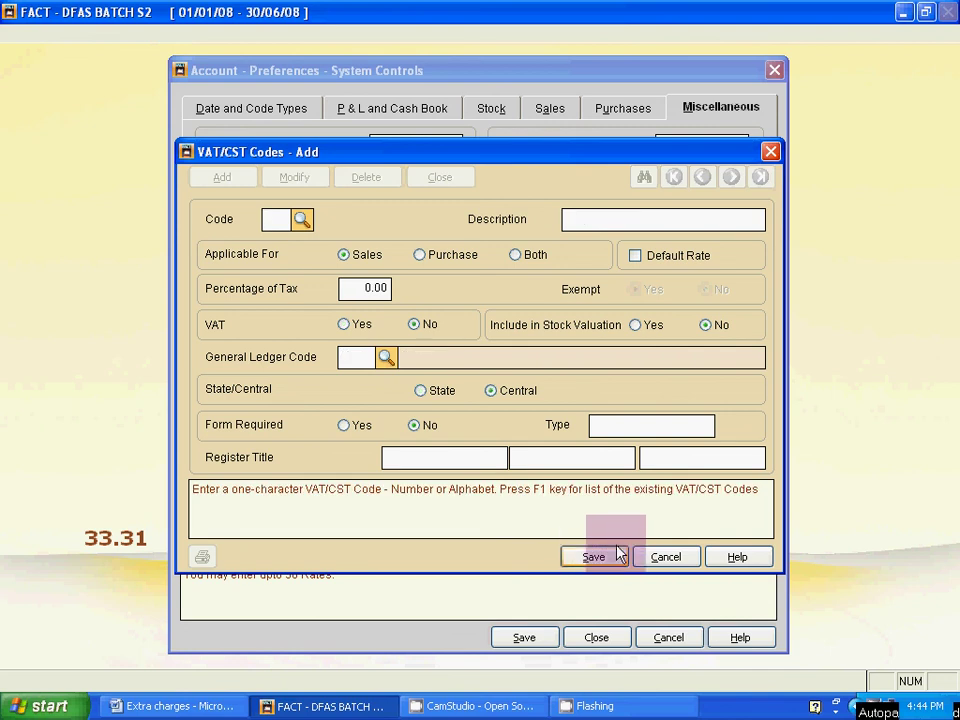
- Stop adding codes, review the list of defined VAT/CST codes and close the VAT/CST Codes and System Controls windows
{"action": "left_click", "coordinate": [668, 557]}
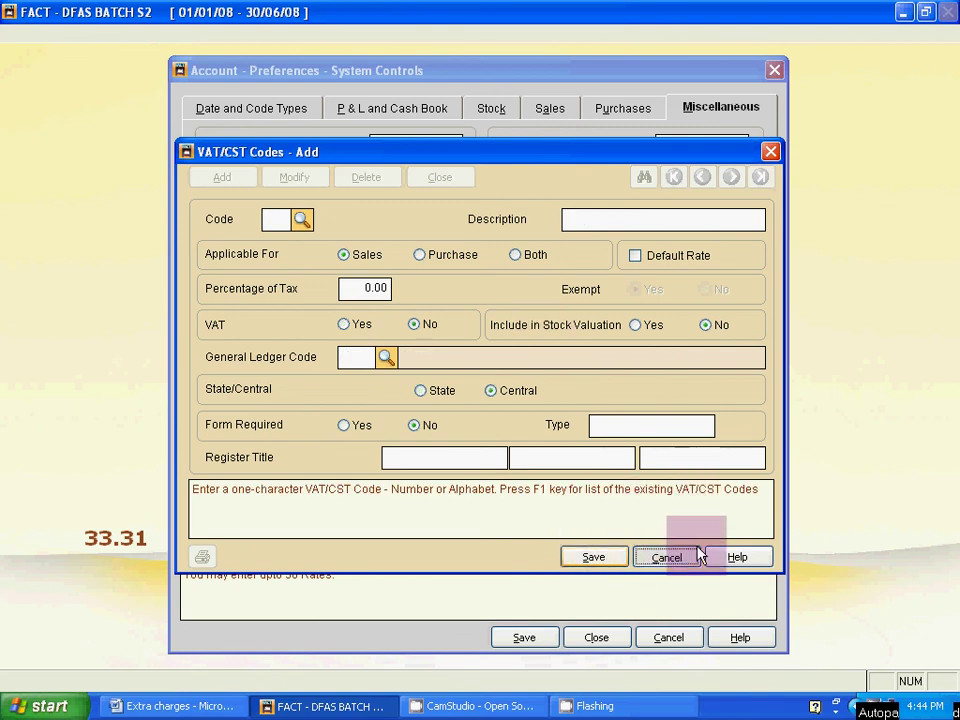
{"action": "left_click", "coordinate": [641, 178]}
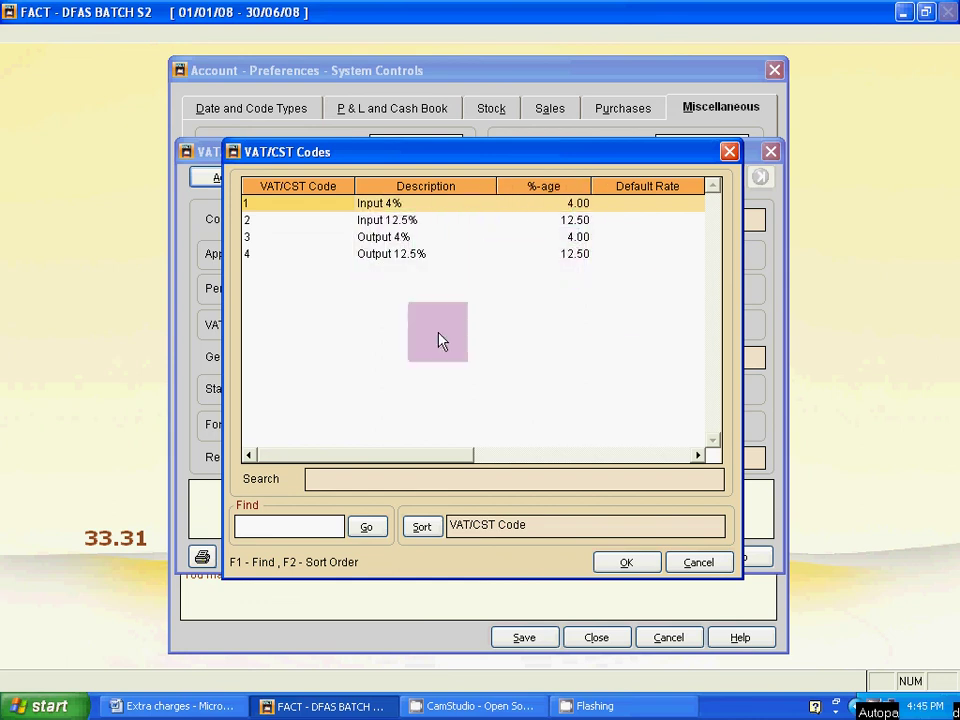
{"action": "left_click", "coordinate": [686, 561]}
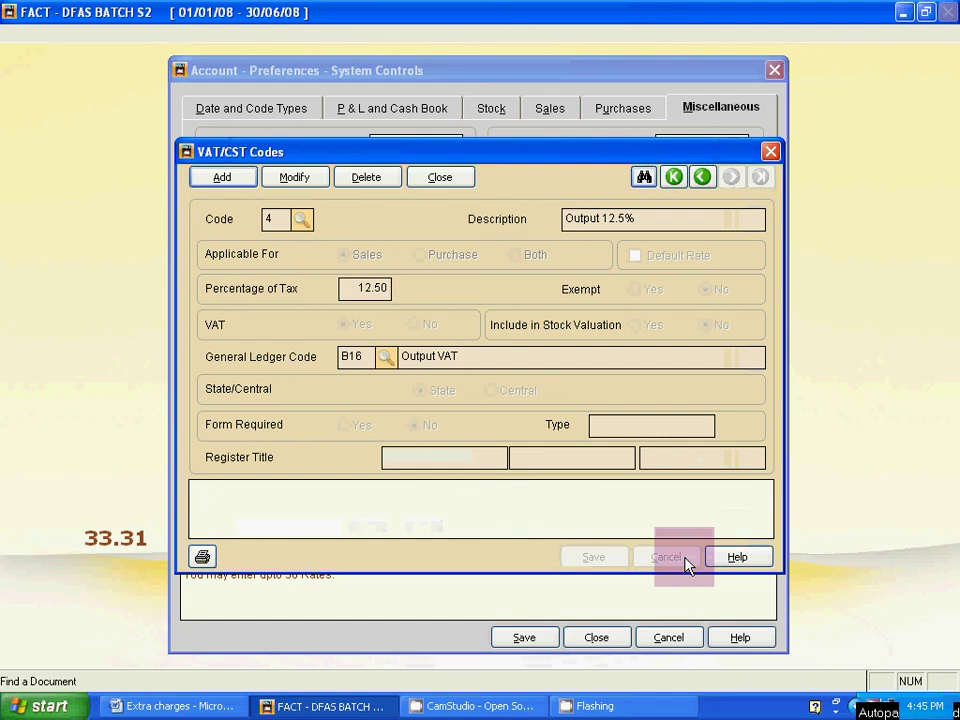
{"action": "left_click", "coordinate": [770, 151]}
{"action": "left_click", "coordinate": [774, 72]}
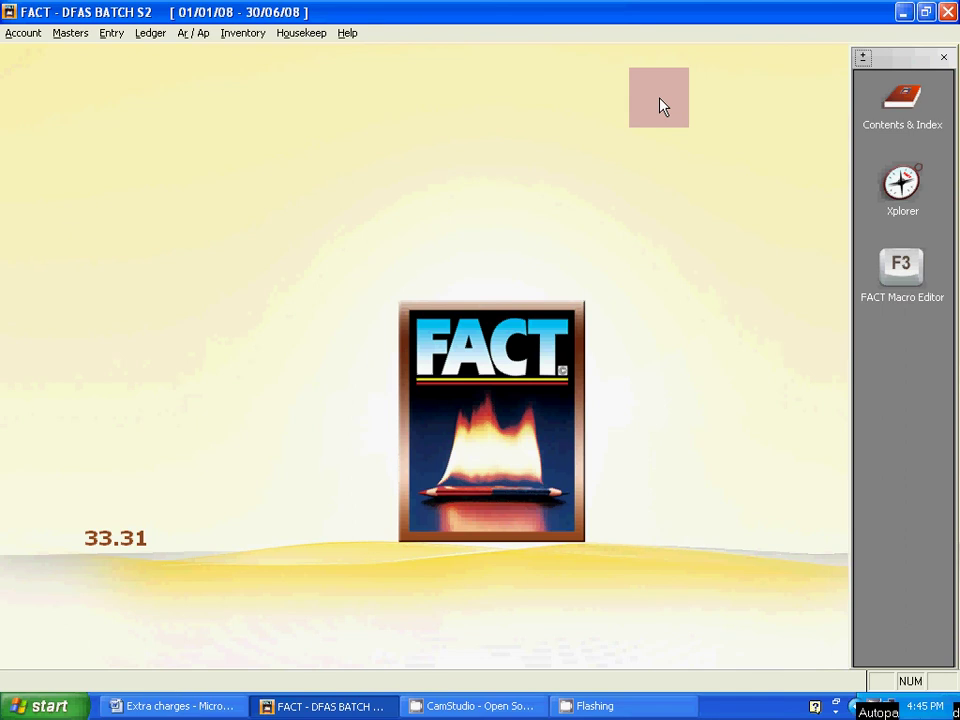
- Switch to the Extra charges document in Word and highlight the whole bulleted list from Discount Received to Output VAT
{"action": "key", "text": "alt+Tab"}
{"action": "left_click", "coordinate": [433, 388]}
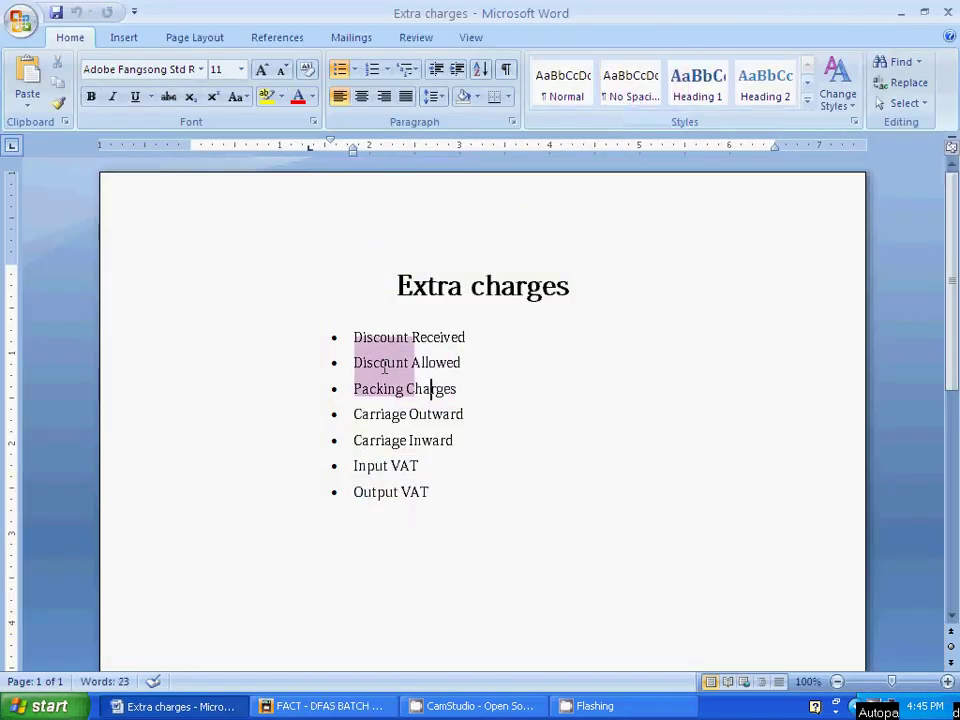
{"action": "left_click_drag", "start_coordinate": [354, 342], "coordinate": [431, 492]}
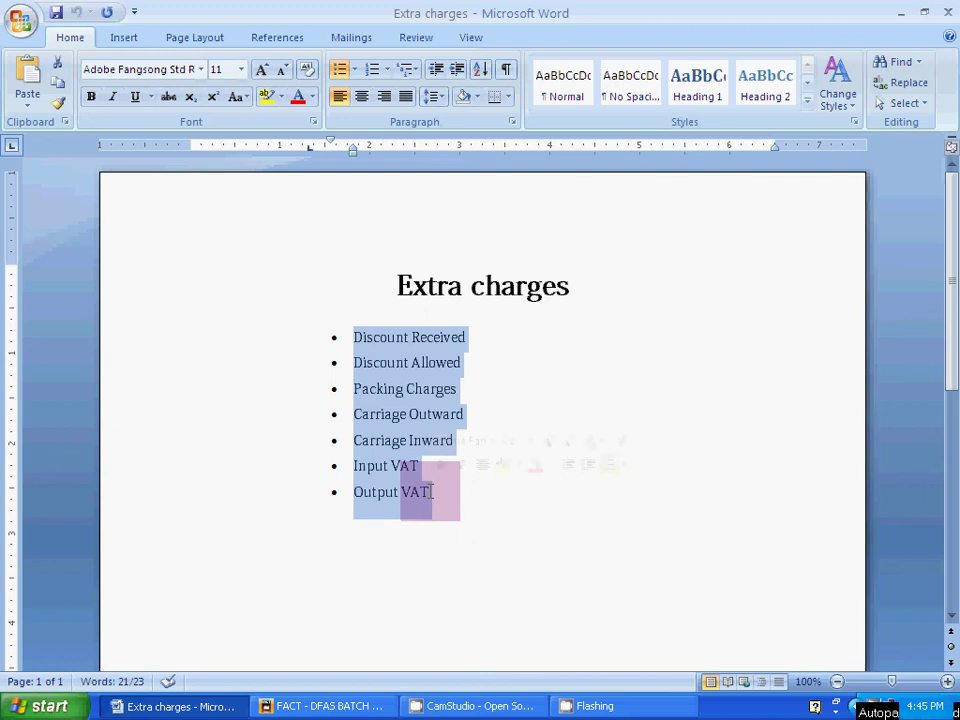